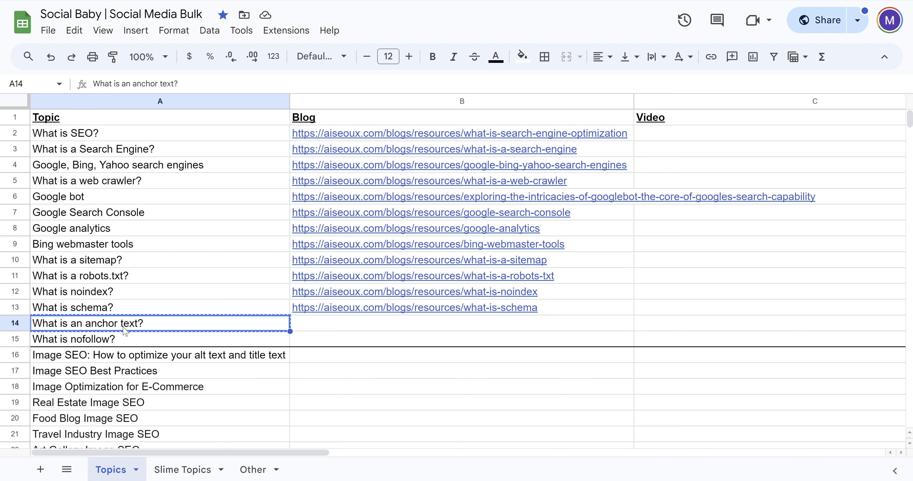
right_click(126, 331)
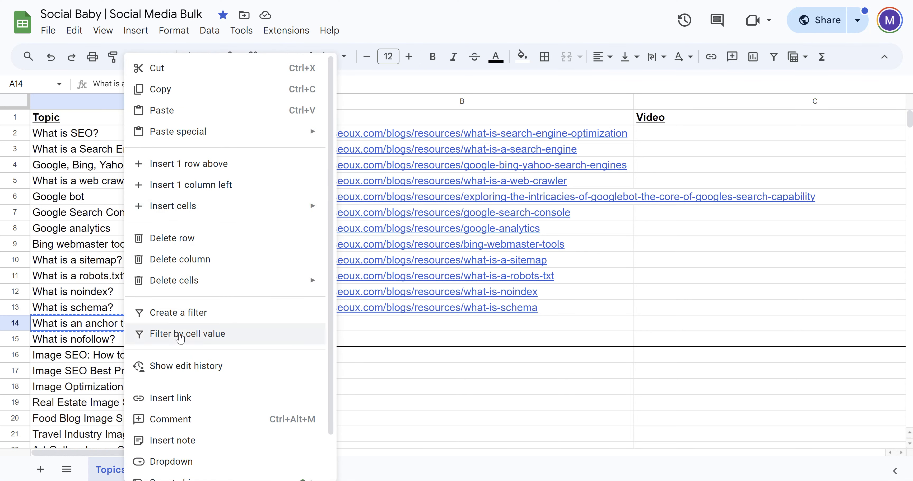
left_click(101, 326)
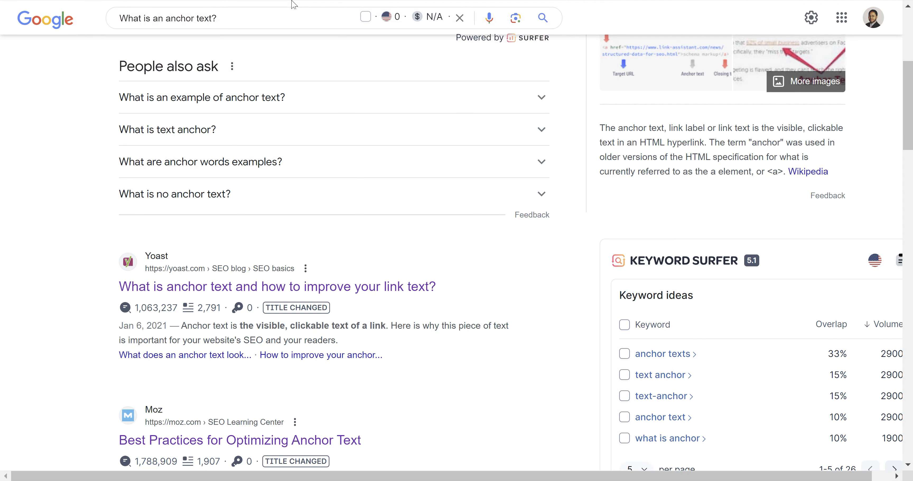
Review the top Google results for "What is an anchor text?", including their titles, snippets and content metrics.
scroll(291, 4, "up", 5)
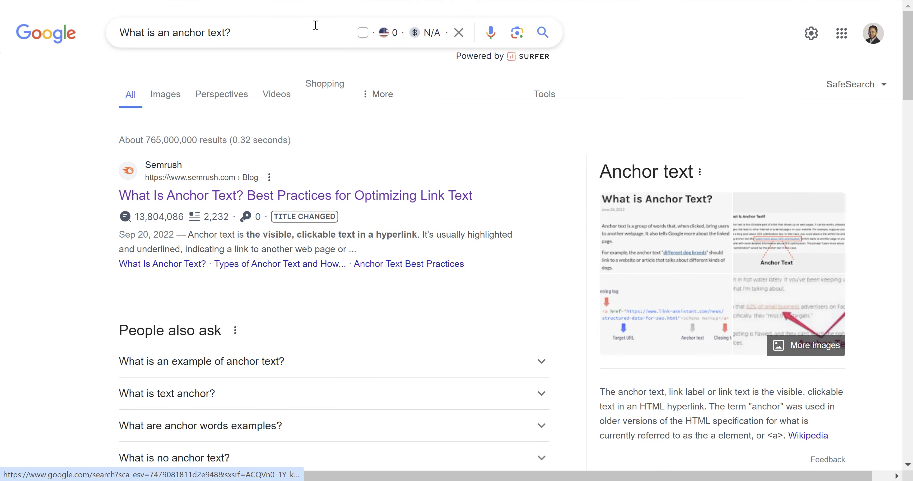
scroll(266, 115, "down", 5)
scroll(266, 114, "up", 5)
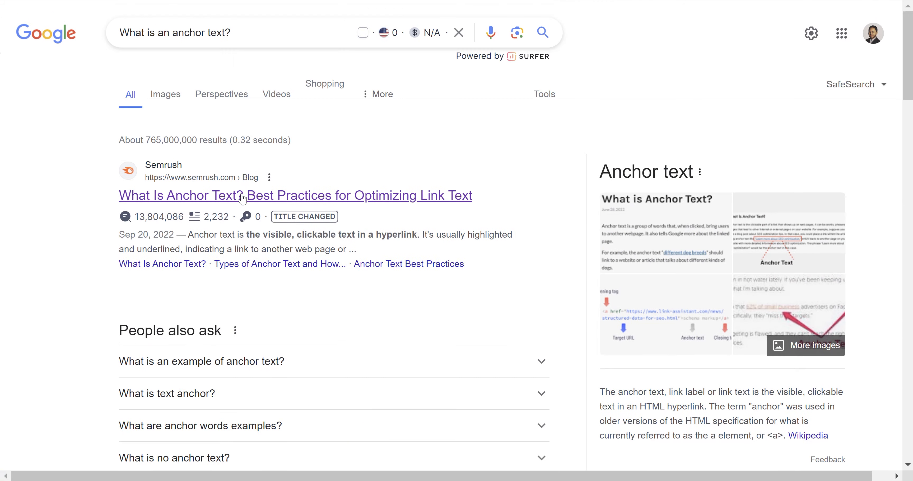
scroll(255, 213, "down", 10)
scroll(251, 297, "up", 10)
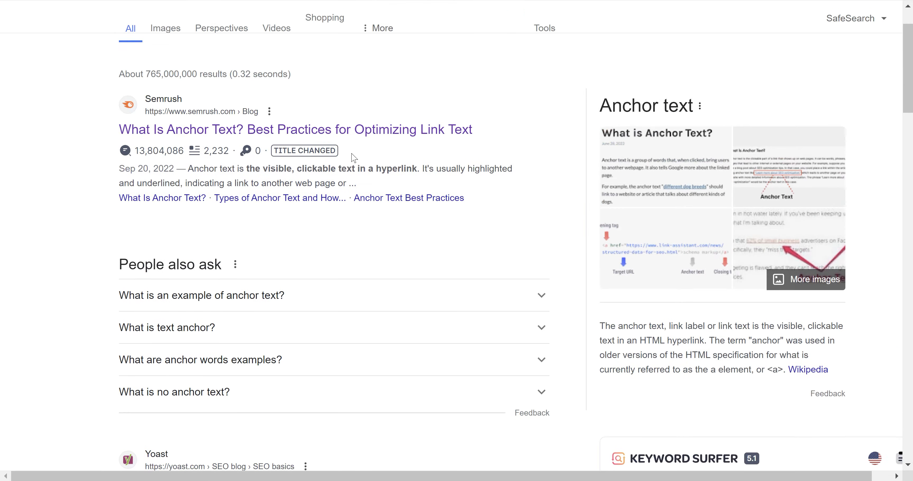
scroll(257, 204, "down", 10)
scroll(258, 204, "down", 4)
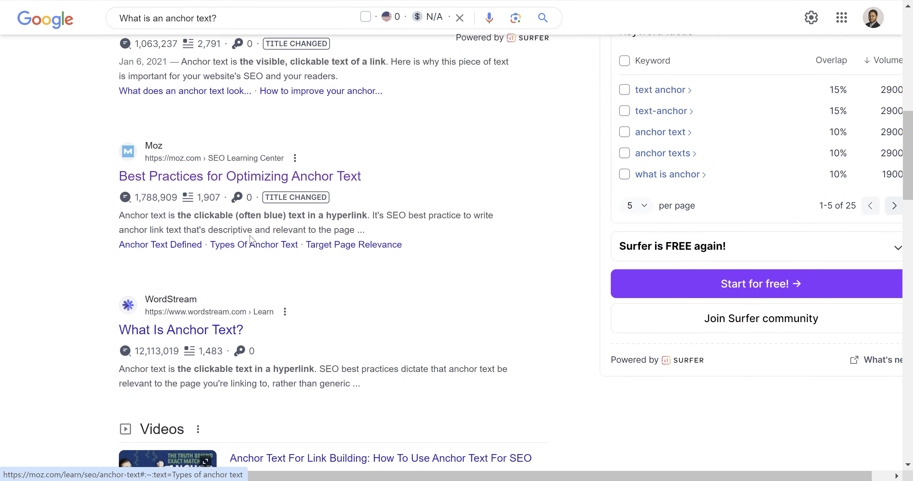
scroll(377, 108, "up", 15)
Open the top-ranked Semrush article on anchor text, and return to the Google results to review the Yoast and Moz listings.
left_click(297, 196)
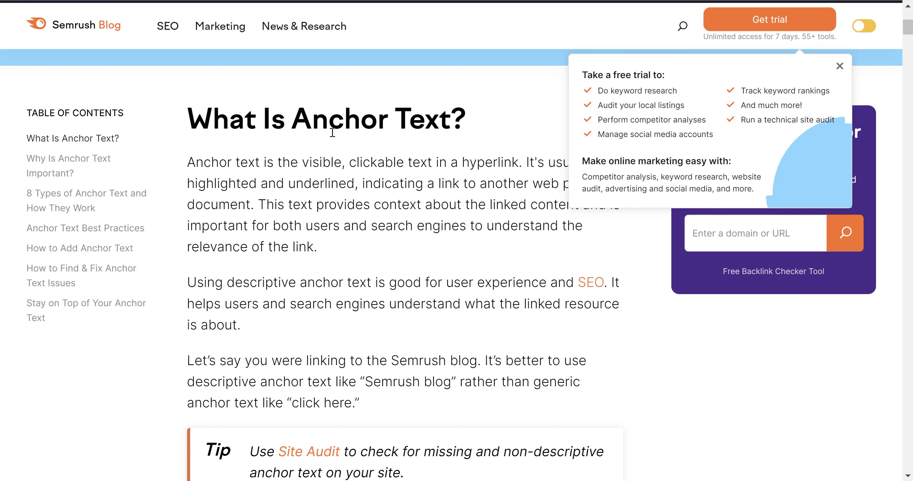
left_click(361, 1)
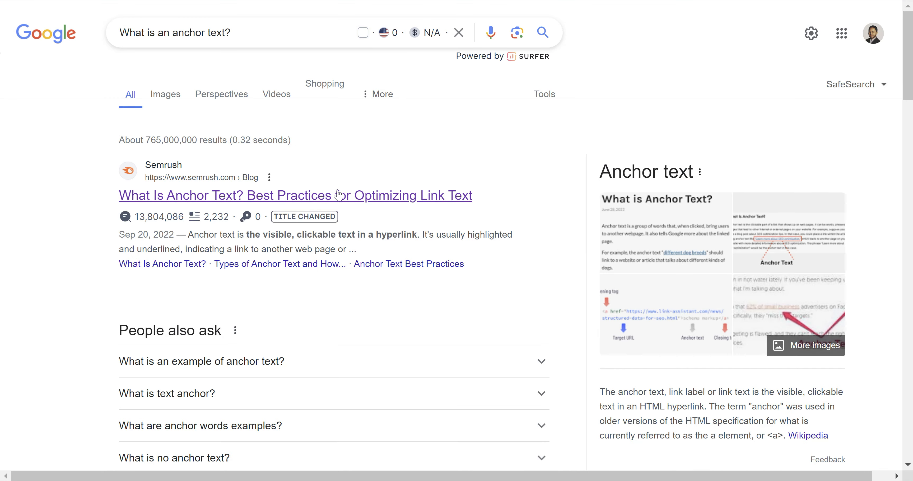
scroll(269, 207, "down", 5)
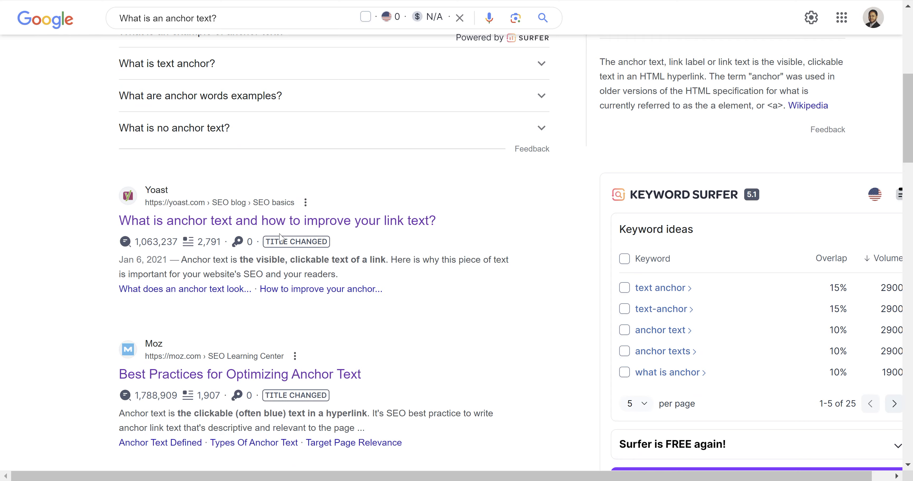
scroll(149, 273, "down", 4)
scroll(149, 273, "up", 10)
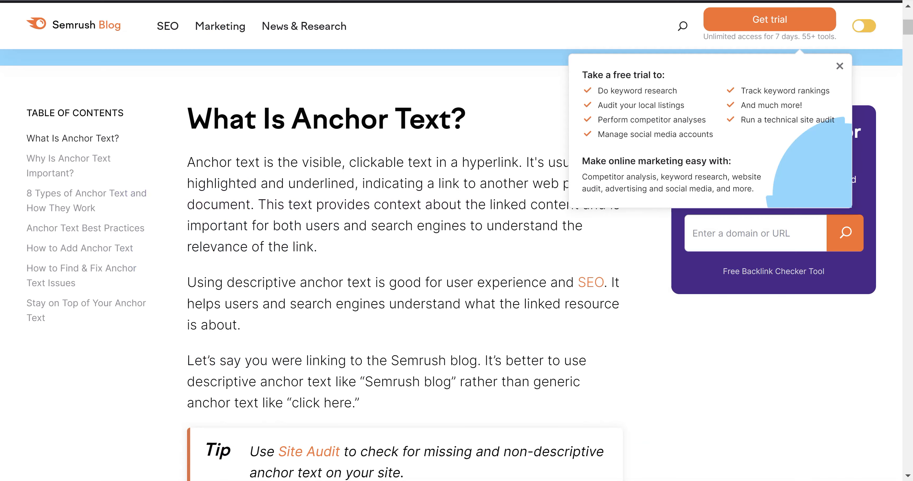
Skim the introductions of the Semrush and Yoast anchor text articles and the Yoast table of contents.
scroll(277, 91, "down", 2)
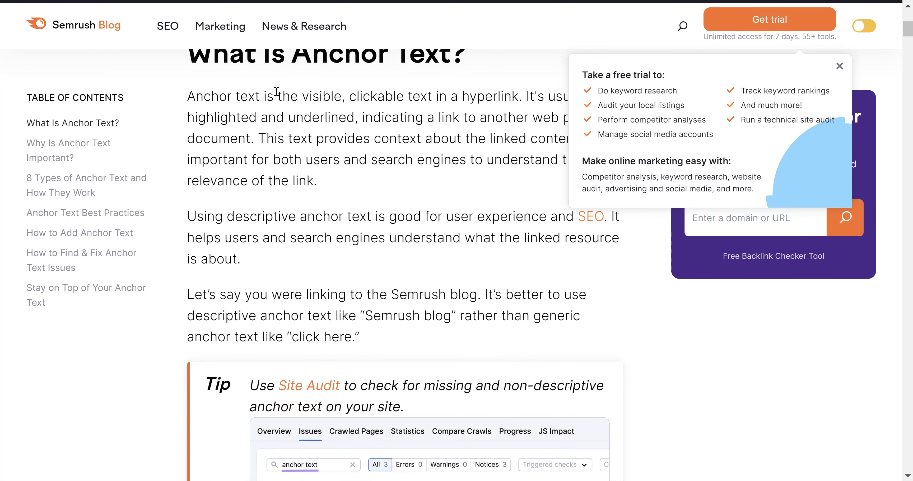
scroll(245, 99, "up", 2)
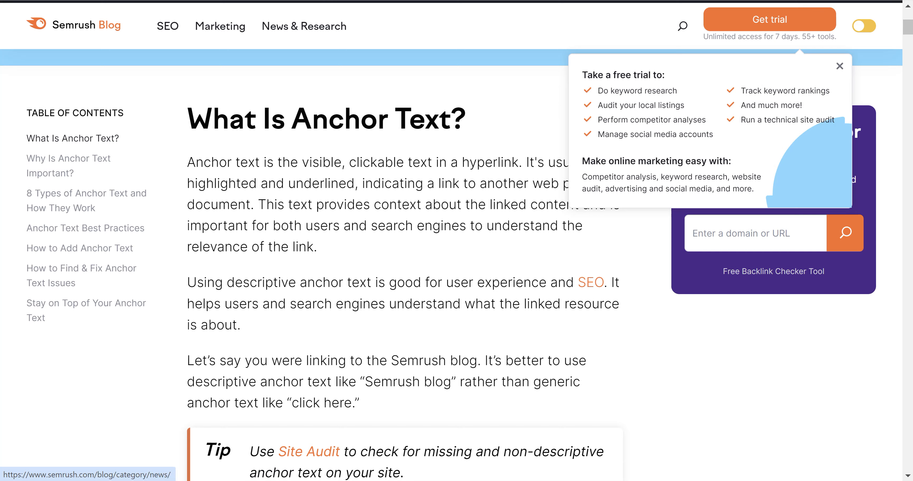
left_click(301, 1)
scroll(134, 199, "up", 3)
scroll(246, 208, "up", 10)
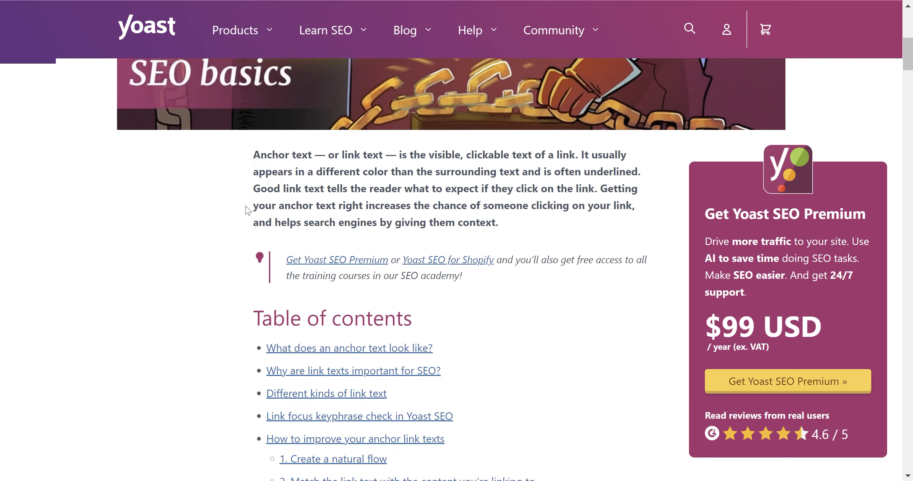
scroll(248, 210, "down", 5)
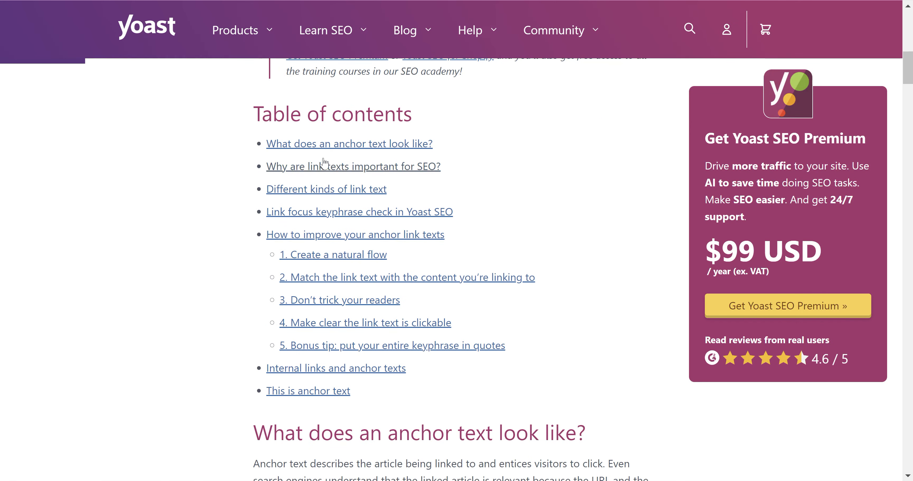
Look through the Moz article on anchor text, including its definition and link code example.
key("ctrl+Tab")
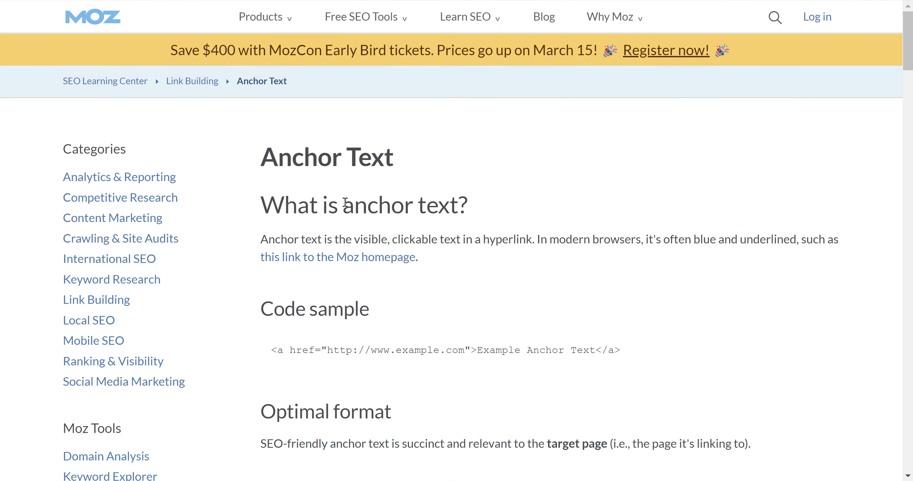
scroll(343, 201, "down", 15)
scroll(325, 266, "up", 15)
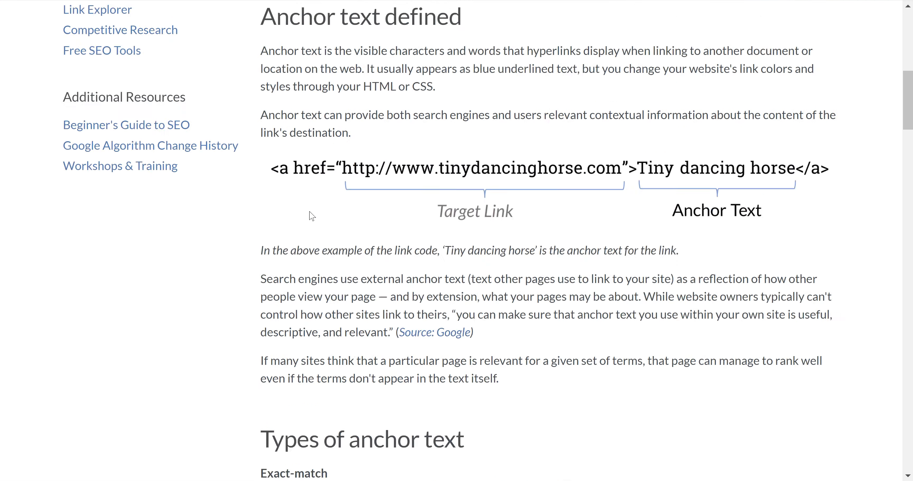
Switch to ChatGPT's Write For Me and begin the prompt "write a 1500 word blog post about what is anchor text and best practices".
key("ctrl+Tab")
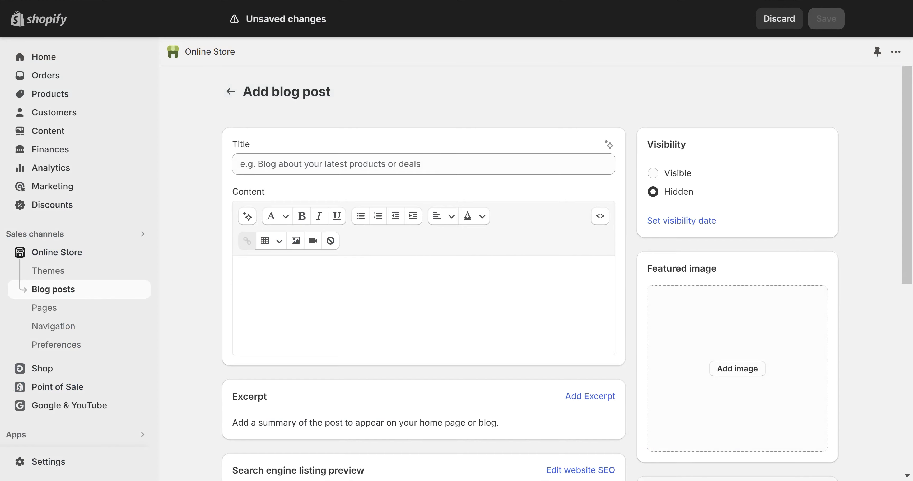
key("ctrl+Tab")
key("ctrl+Tab")
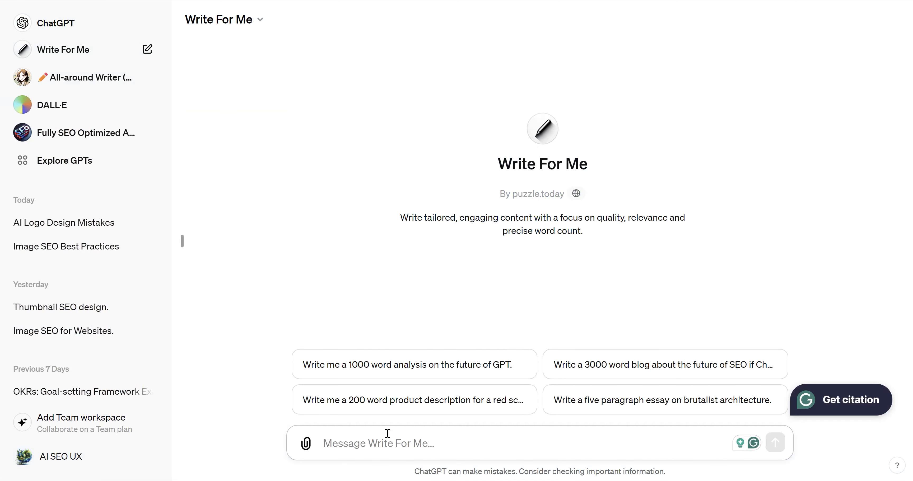
type("wr")
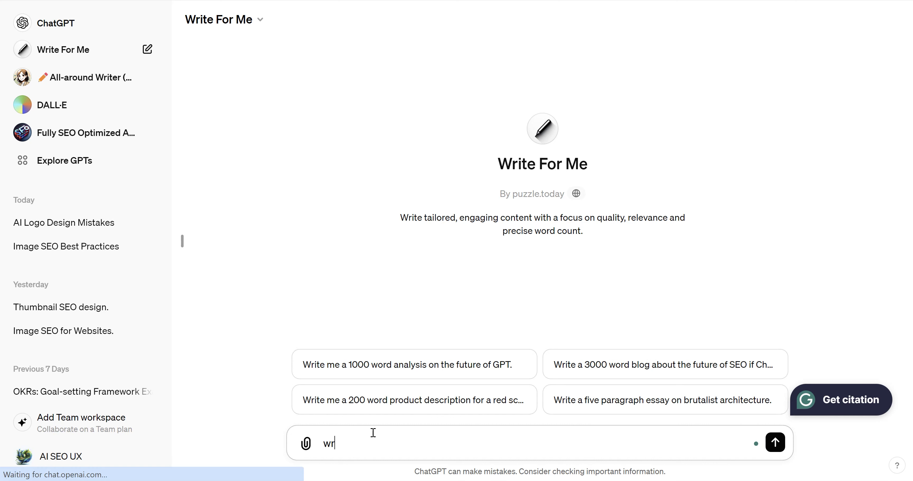
type("ite a 1500 w")
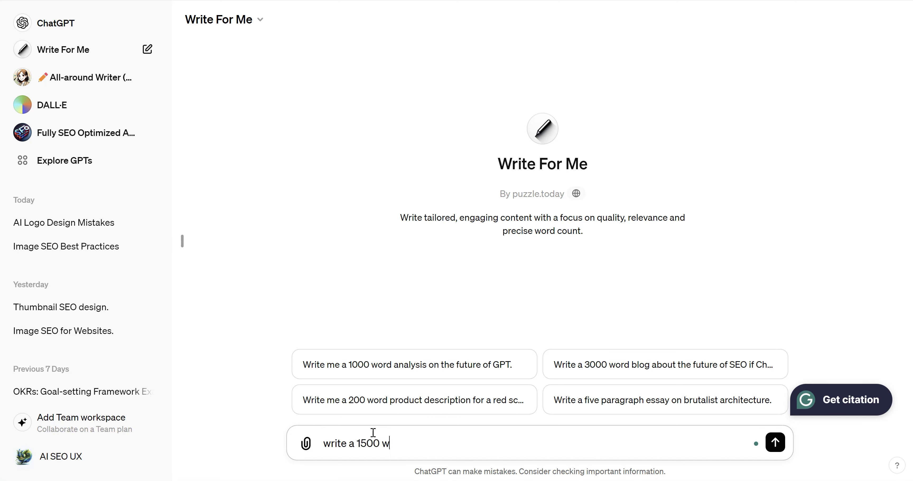
type("ord blog boost about")
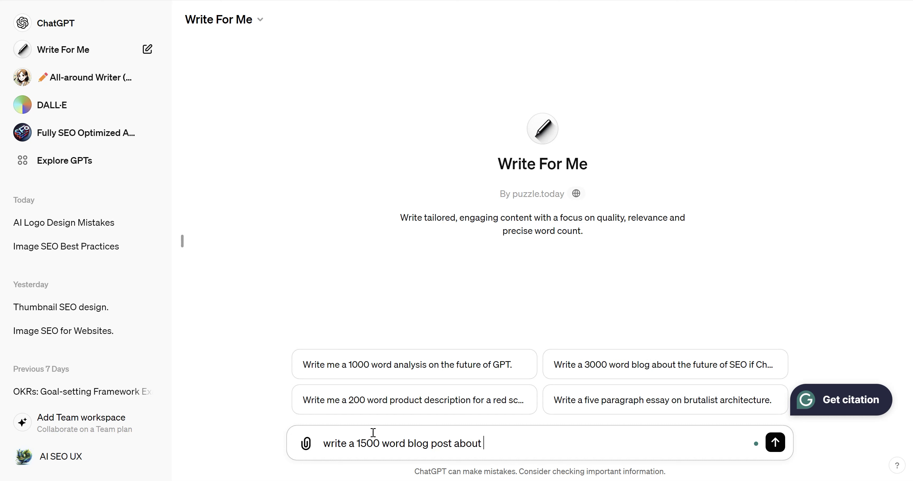
type(" h")
key("BackSpace")
type("what is anchor text a")
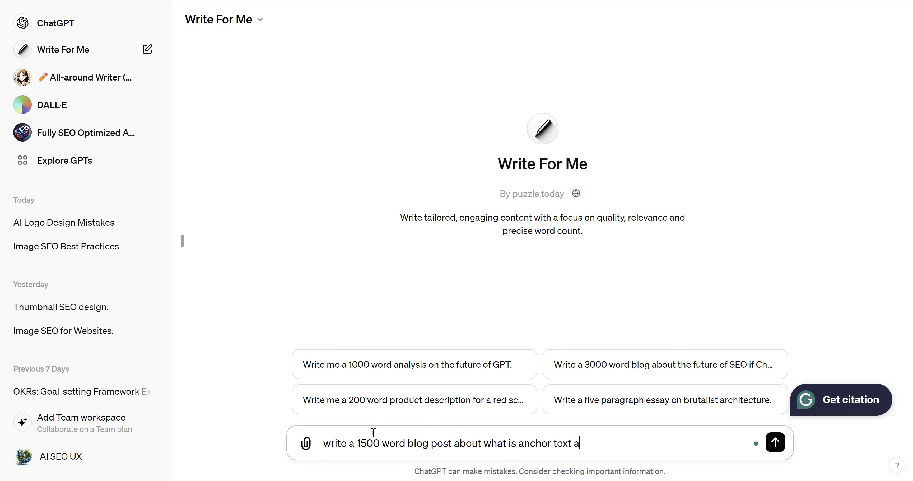
type("nd best practice")
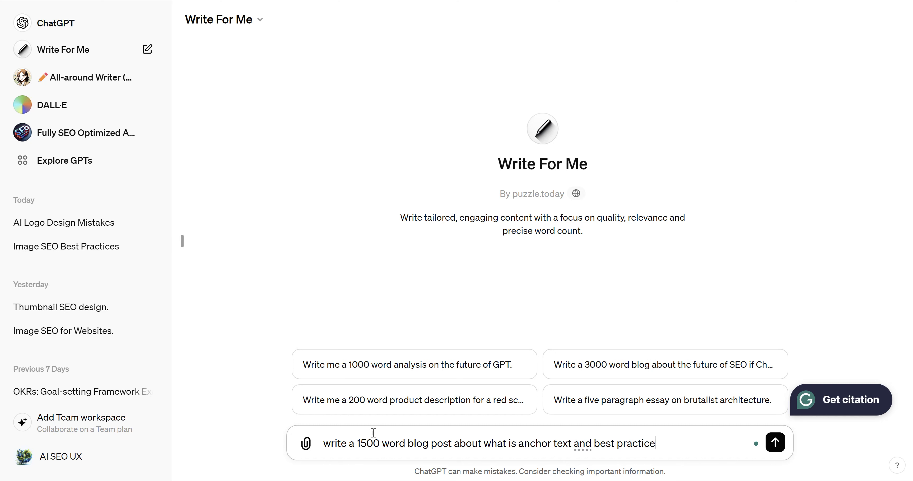
Extend the prompt with "Include a meta description in under 145 characters that defines what anchor text is.".
type("s. Include a meta")
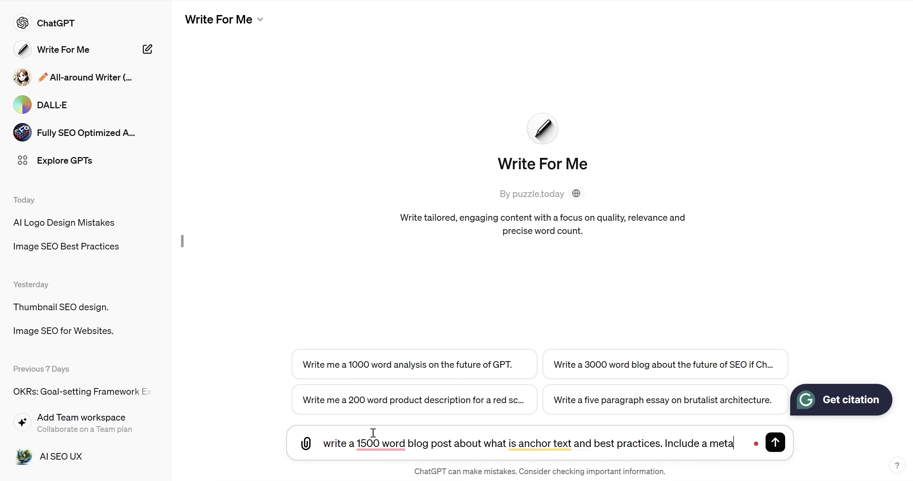
type(" description ")
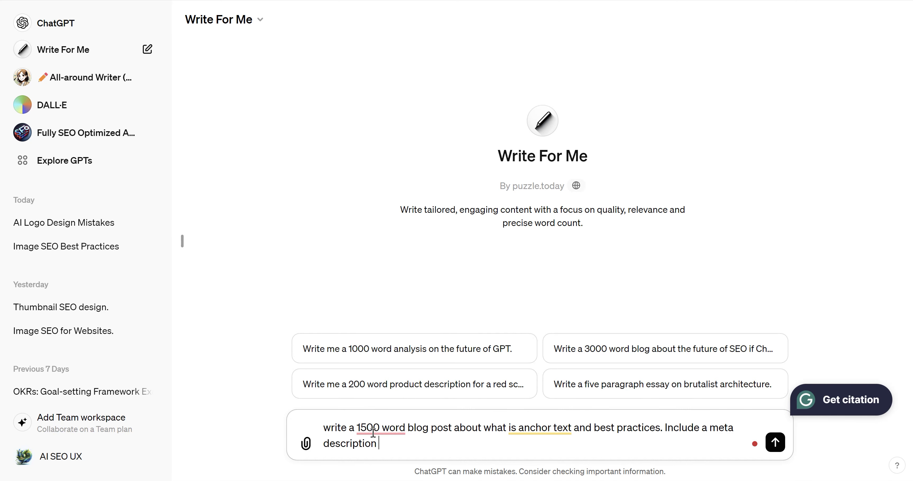
type("in under 145 characters tha")
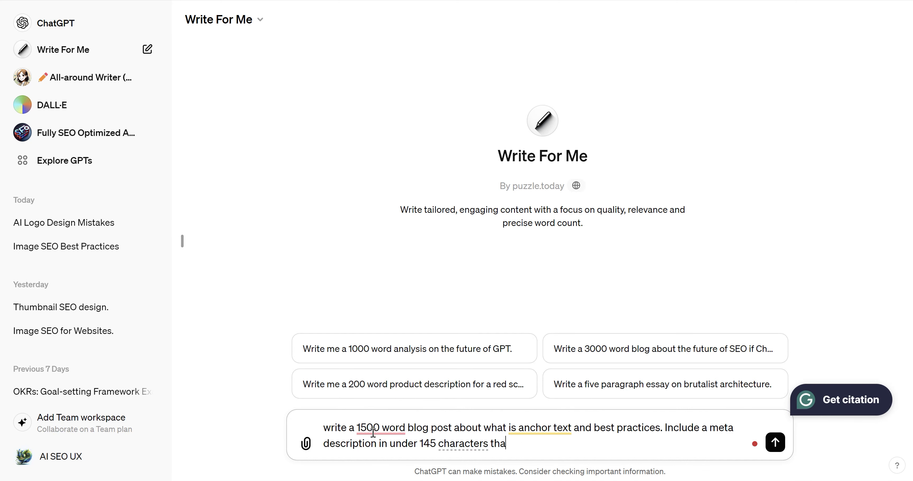
type("t defines what ancho")
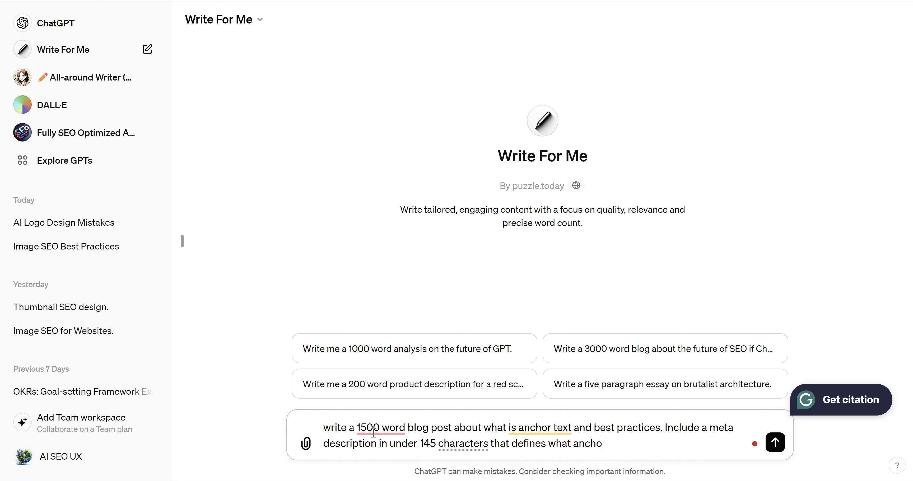
type("r text.")
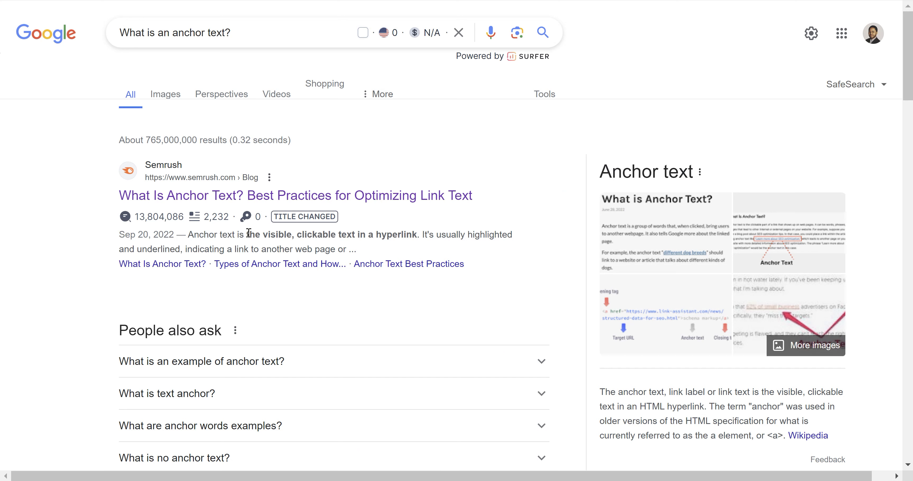
Return to the Google results and examine how the snippets of the listed pages define anchor text.
left_click_drag(187, 235, 347, 245)
left_click(57, 229)
scroll(216, 122, "down", 10)
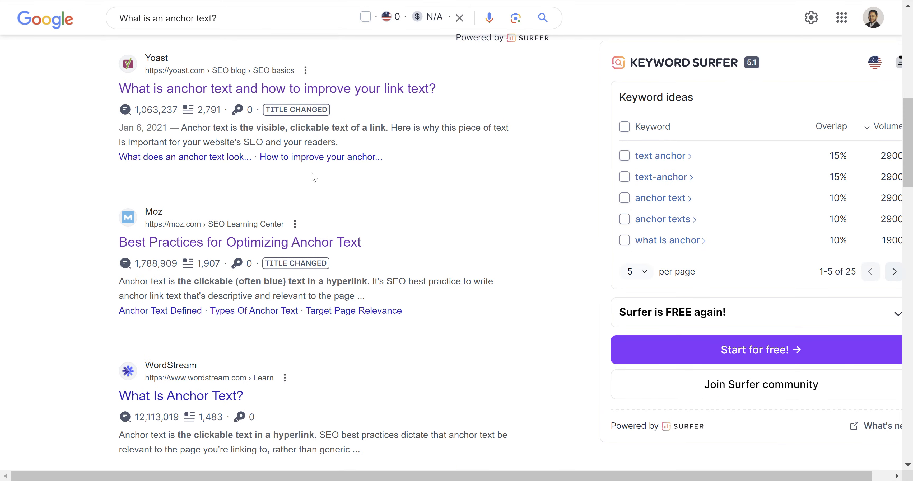
scroll(253, 269, "up", 10)
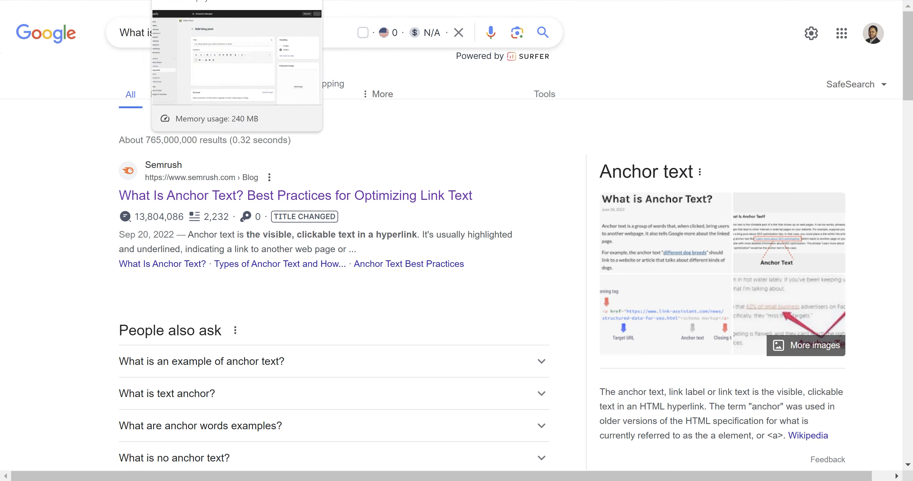
Switch back to ChatGPT and append "Link to" to the end of the blog post prompt.
left_click(49, 0)
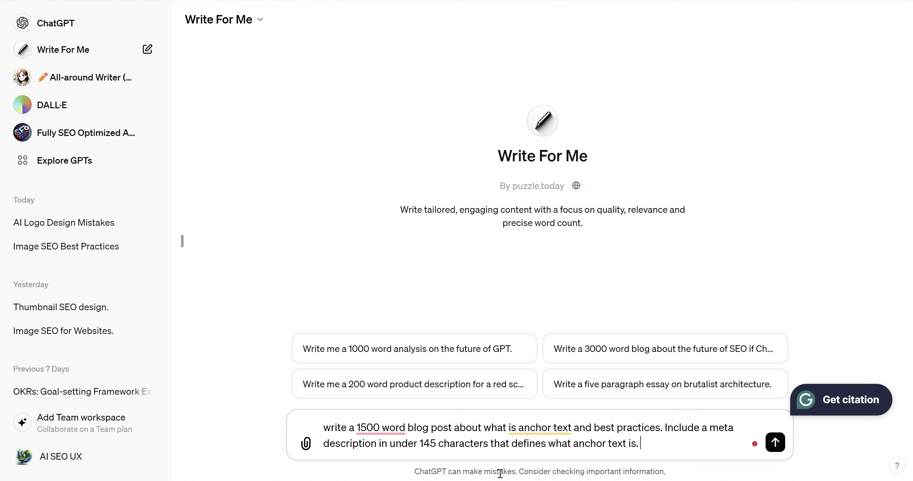
type("Link to")
Copy the what-is-search-engine-optimization URL from the Topics sheet in Google Sheets and paste it after "Link to" in the ChatGPT prompt.
left_click(234, 0)
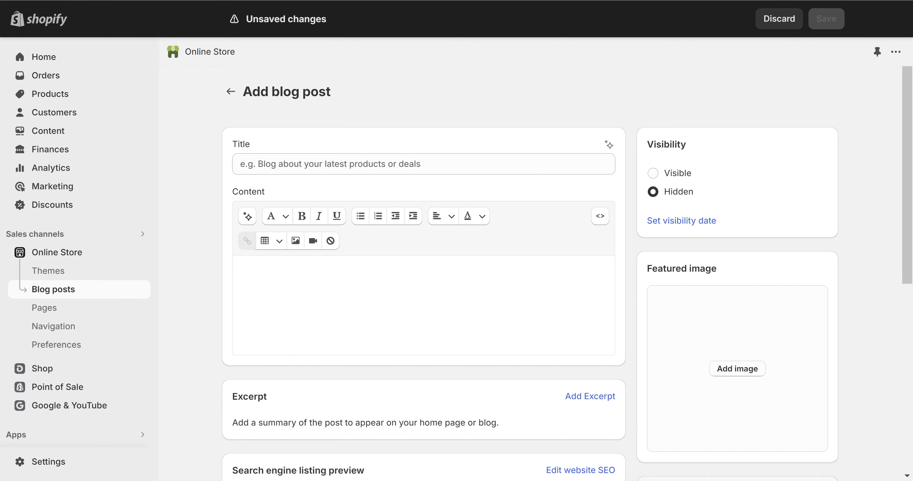
left_click(185, 0)
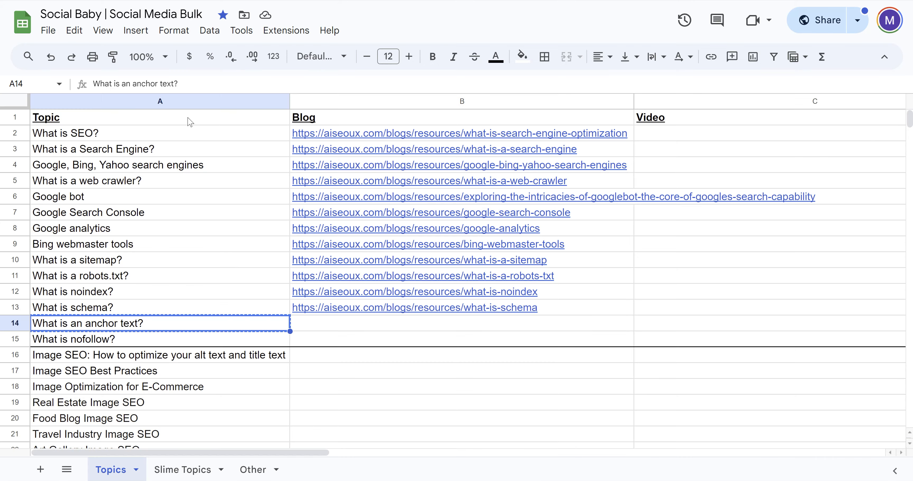
key("ctrl+c")
scroll(169, 325, "down", 2)
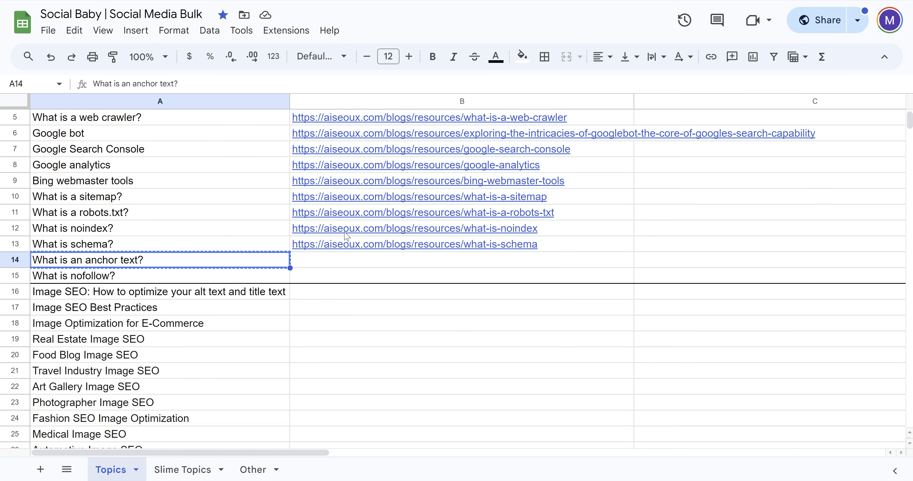
left_click(551, 250)
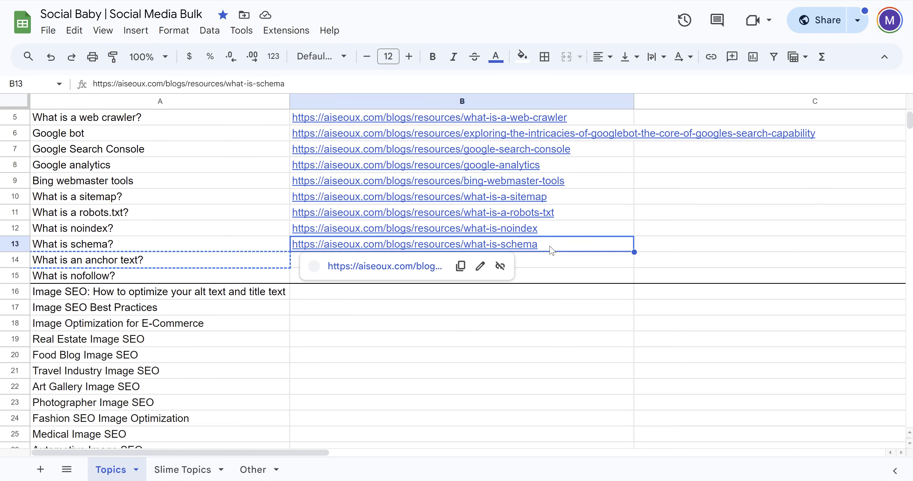
scroll(560, 235, "up", 2)
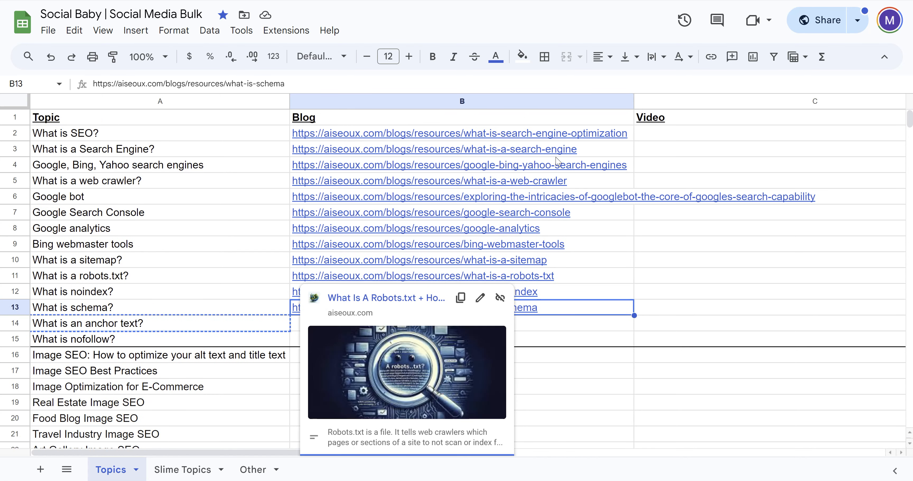
left_click(597, 143)
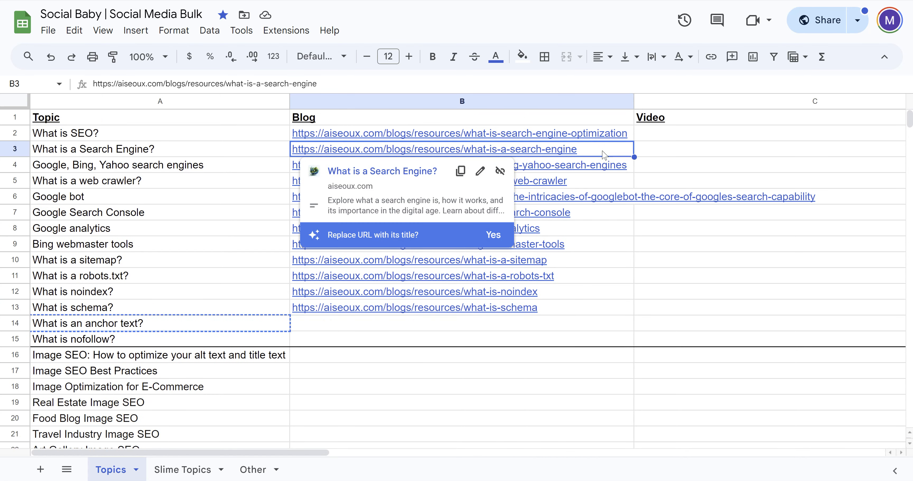
left_click(631, 139)
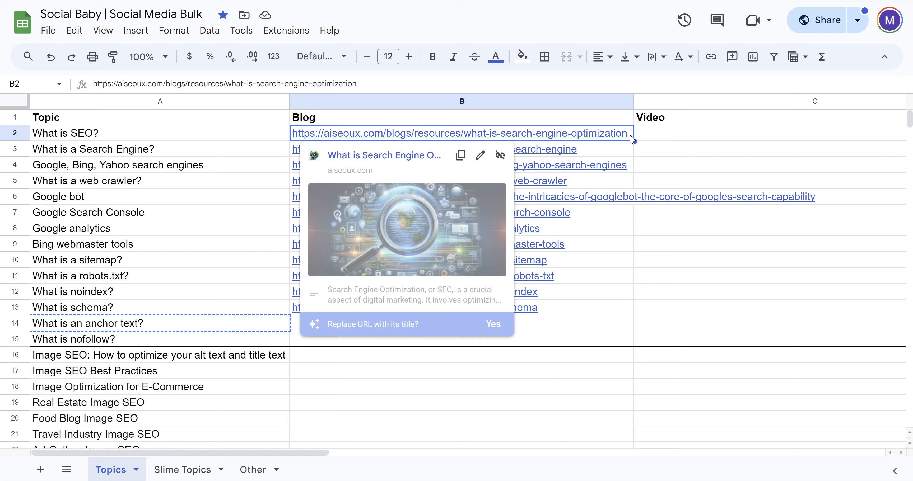
key("ctrl+c")
key("ctrl+Tab")
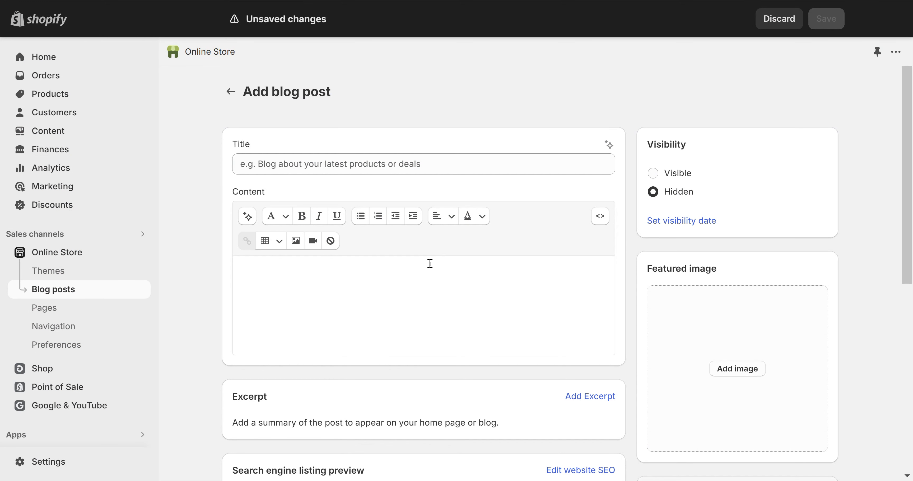
key("ctrl+Tab")
key("ctrl+v")
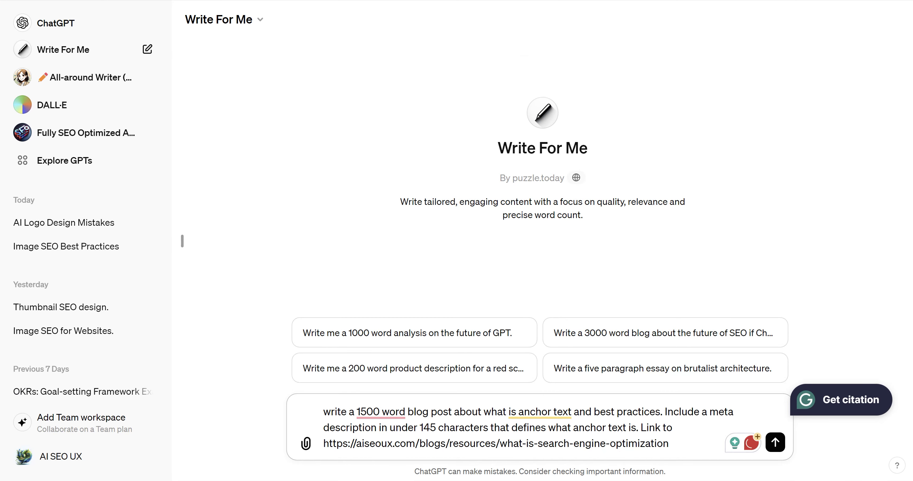
Copy the what-is-noindex URL from the Topics sheet, paste it on a new line of the ChatGPT prompt and add "and".
key("ctrl+Tab")
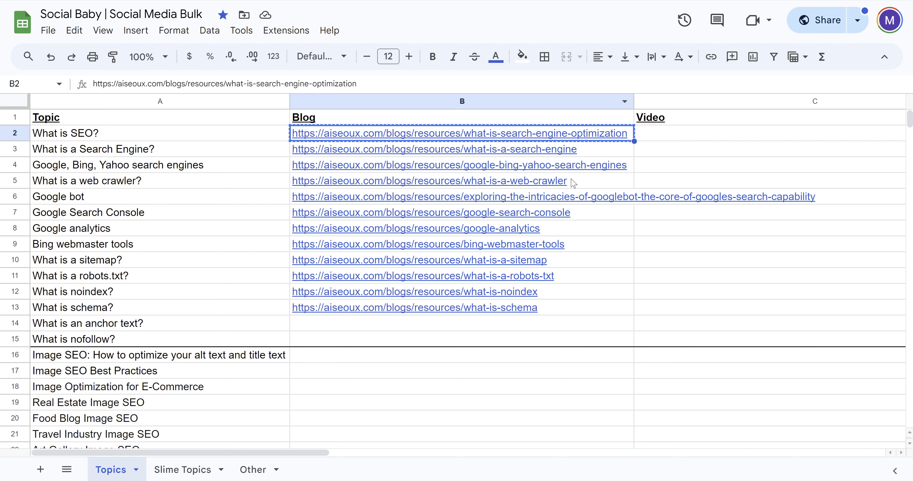
left_click(599, 218)
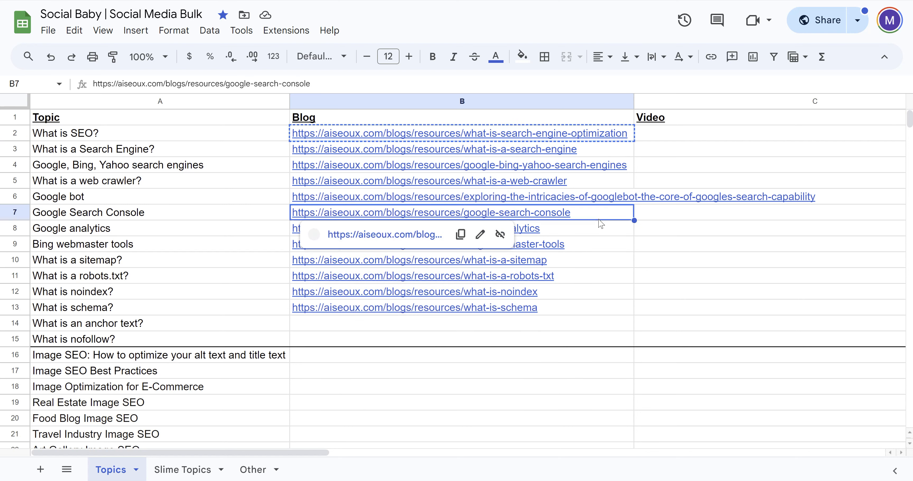
left_click(606, 261)
left_click(612, 279)
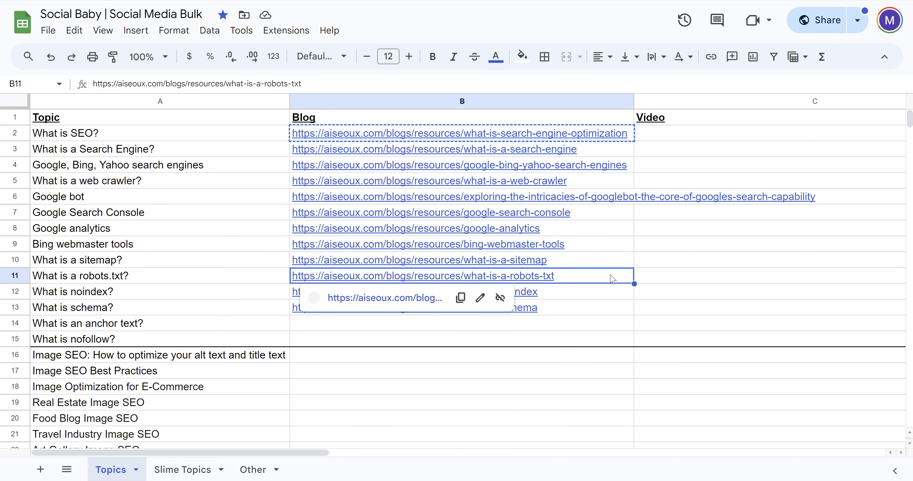
left_click(608, 327)
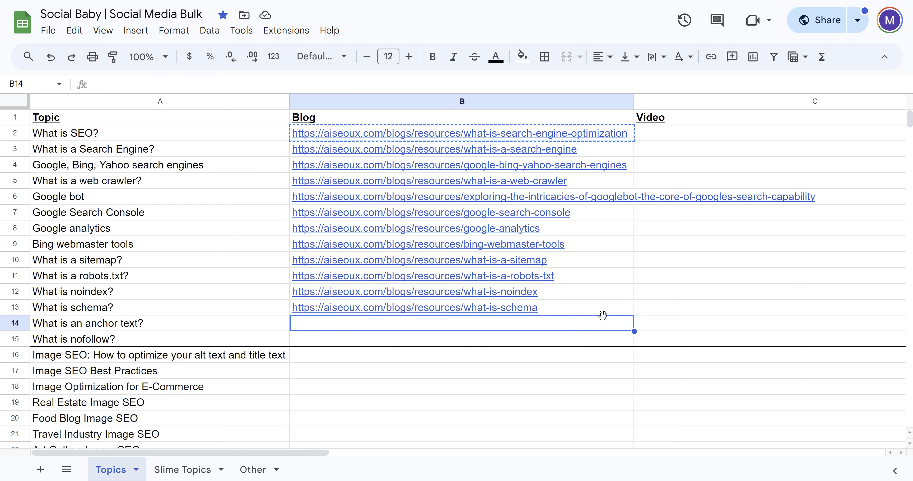
left_click(605, 298)
key("ctrl+c")
left_click(275, 1)
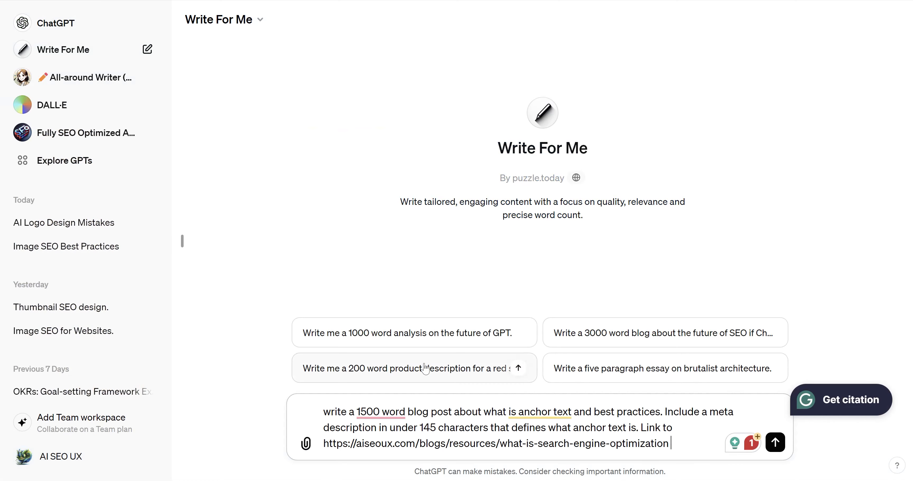
key("shift+Return")
key("ctrl+v")
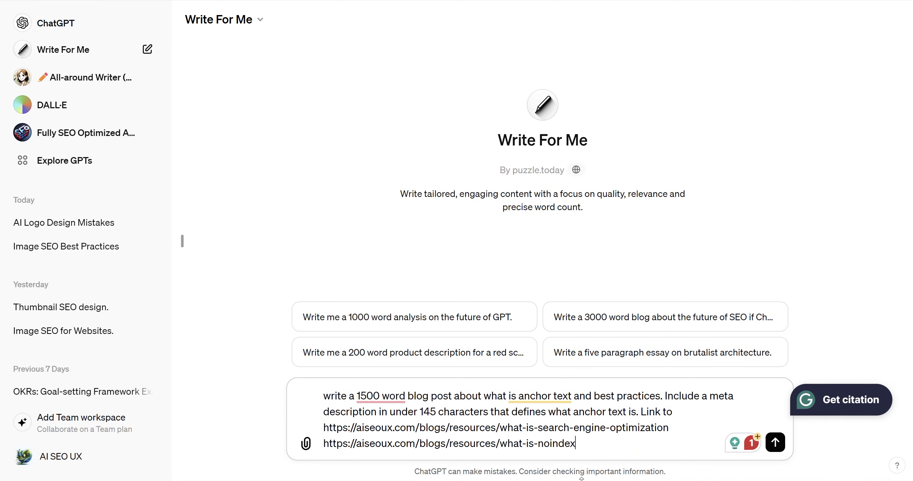
type("and")
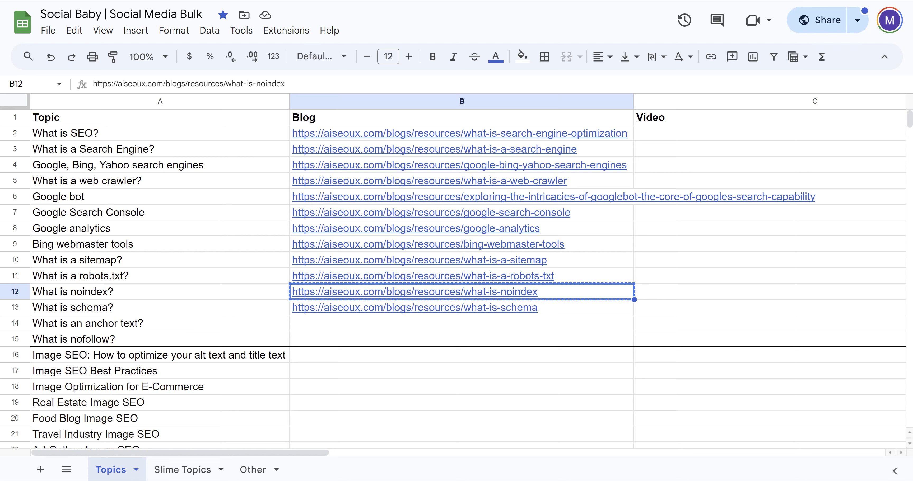
Append the link-building-cheat-sheet URL from the spreadsheet's Other sheet to the ChatGPT prompt, followed by "Link to any brands or websites mentioned.".
left_click(253, 469)
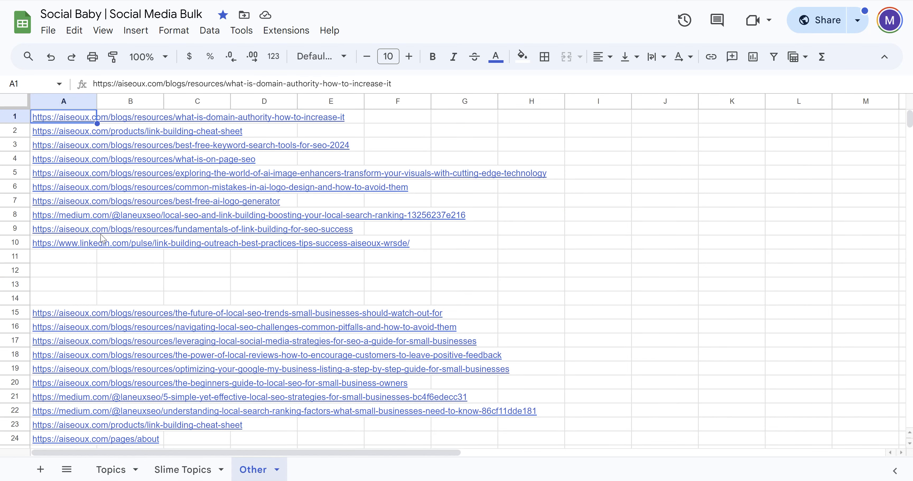
left_click(67, 135)
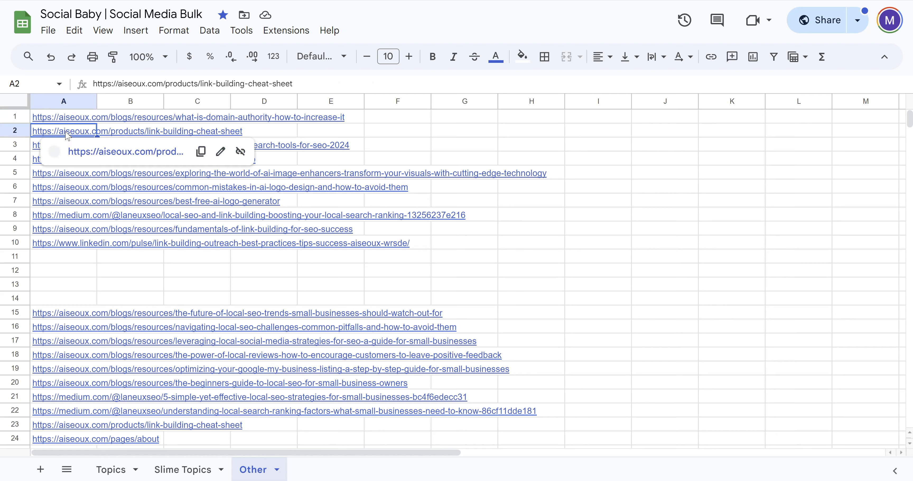
key("ctrl+c")
key("alt+Tab")
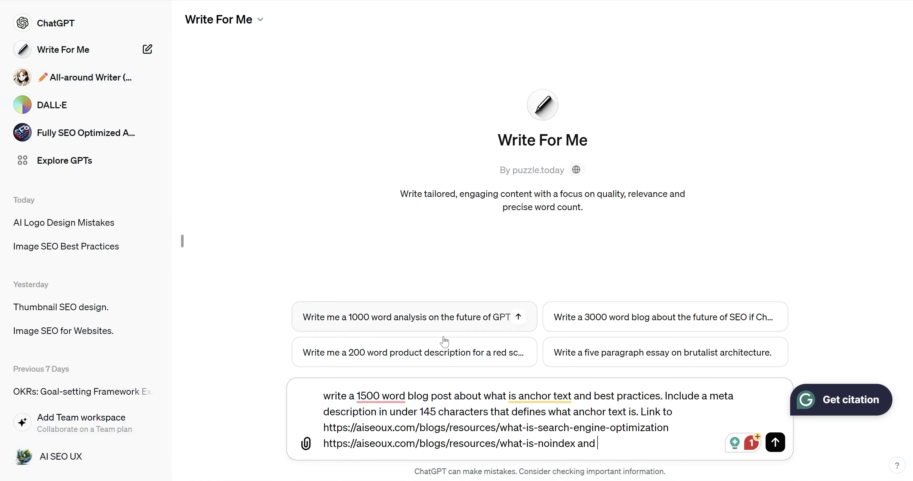
key("ctrl+v")
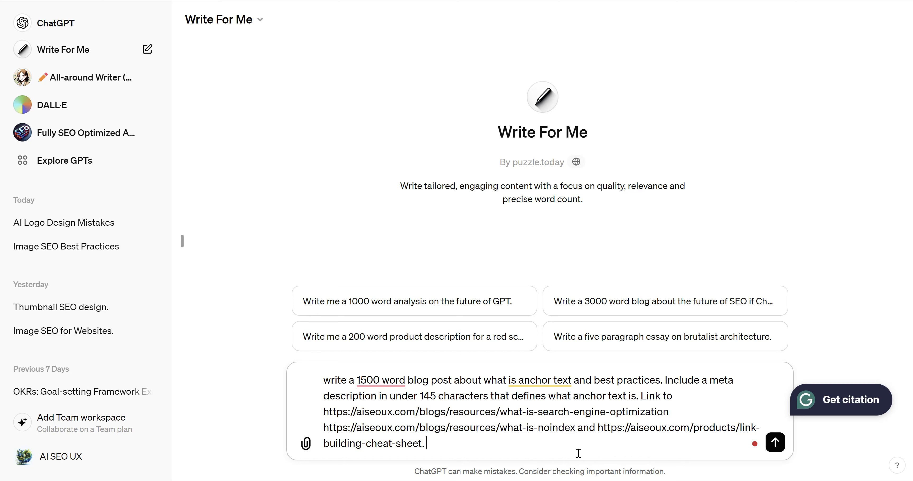
type("Link to any brands or")
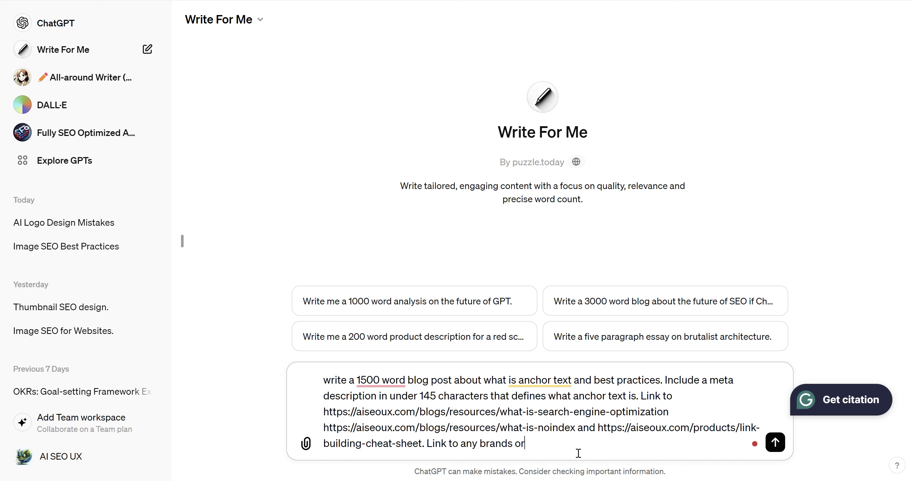
type(" websites mentioned.")
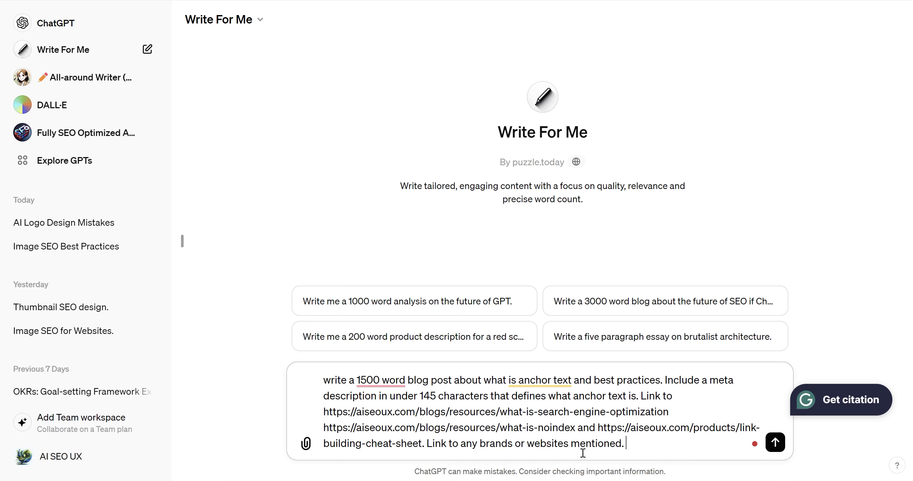
Append "The first two sections should be about 1. What is anchor text and 2. why anchor text is important?" and submit the prompt.
type("The first two s")
type("ections should be abo")
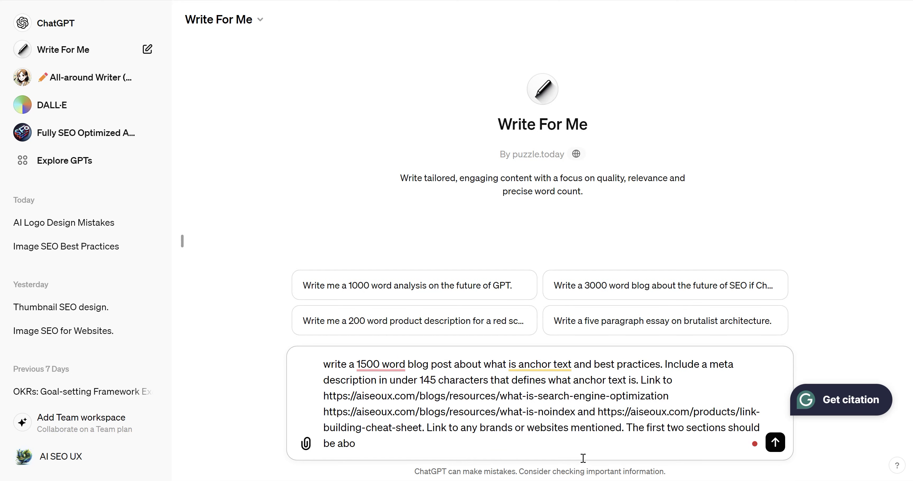
type("ut 1. Wahhat is anchor text and")
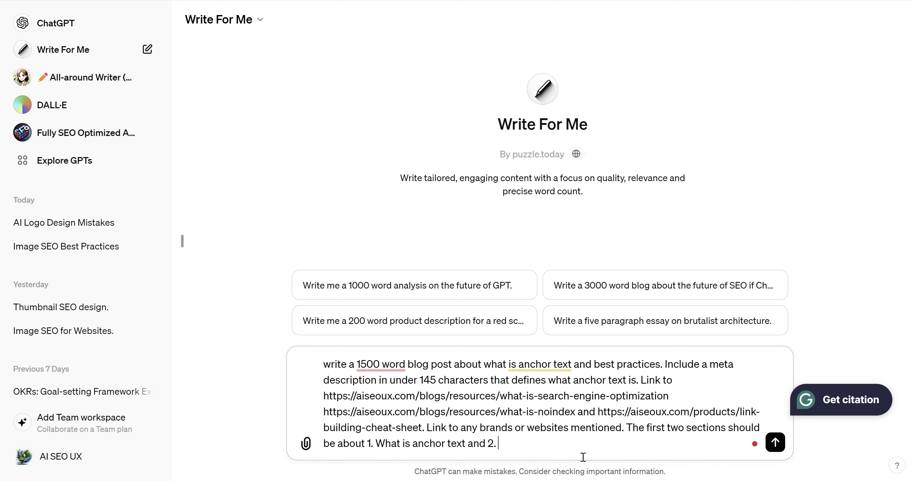
type(" 2. why anchor text is ipo")
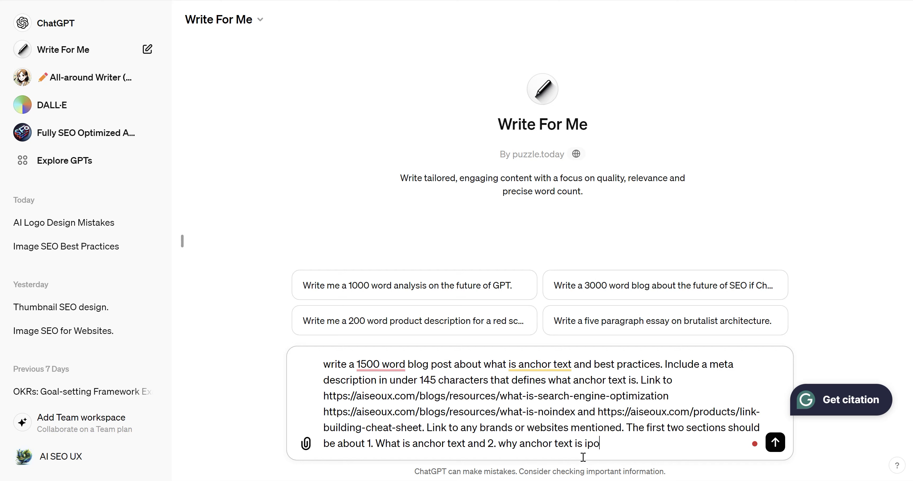
type("rportant ?")
key("Return")
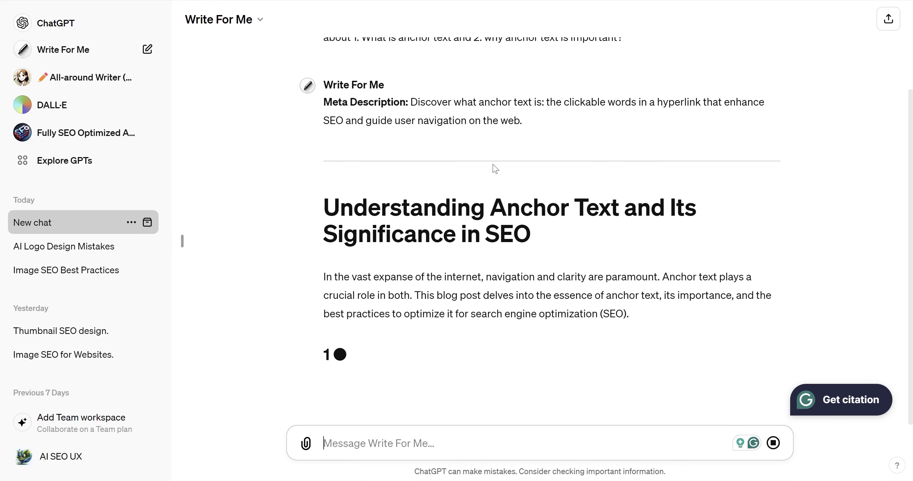
Copy the generated meta description text and paste it into the search engine listing description of the new Shopify blog post.
scroll(426, 190, "up", 2)
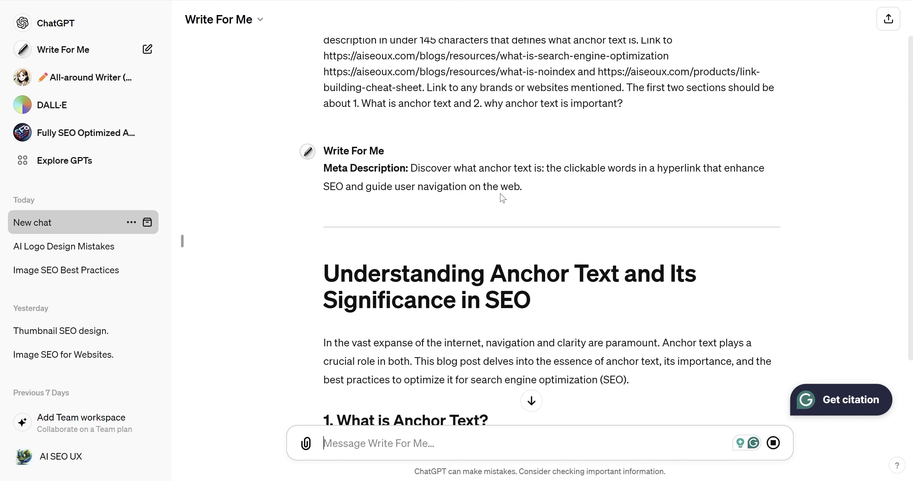
left_click_drag(524, 187, 410, 168)
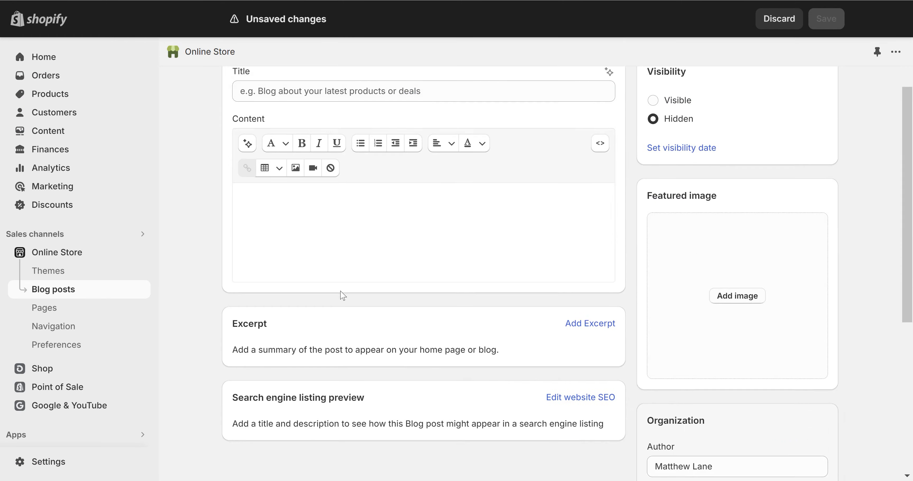
scroll(340, 292, "down", 6)
left_click(563, 140)
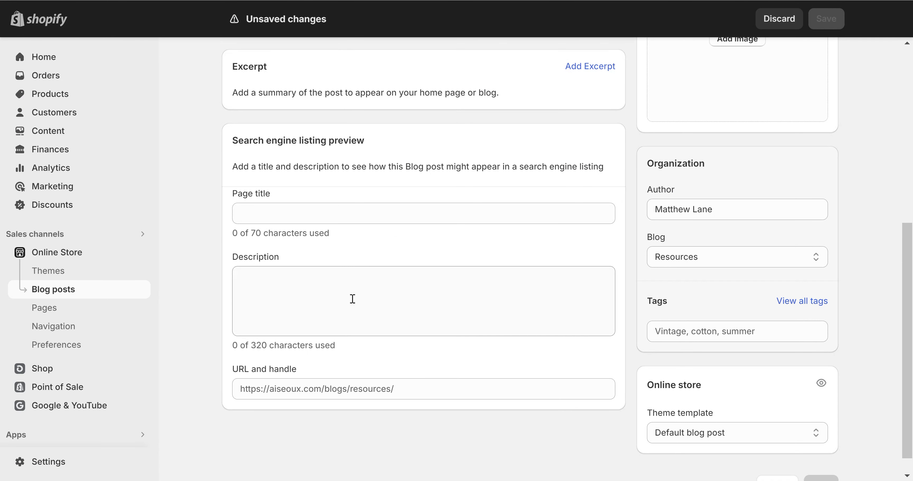
left_click(359, 303)
key("ctrl+v")
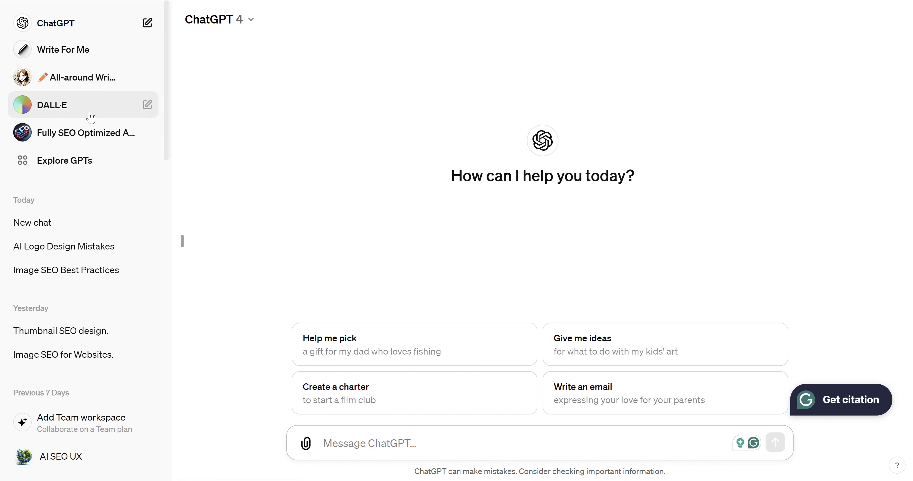
Open the DALL·E GPT and submit the prompt "create a blog article hero image about What is anchor text and best practices".
left_click(75, 114)
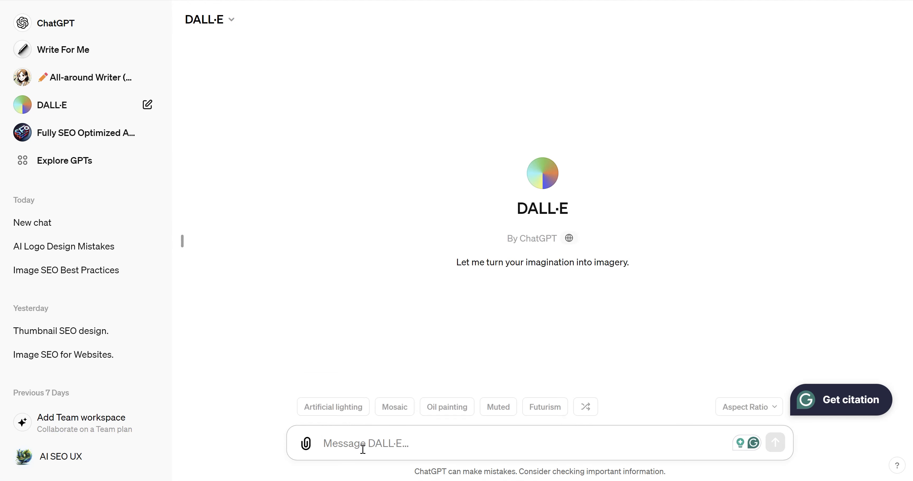
type("create a")
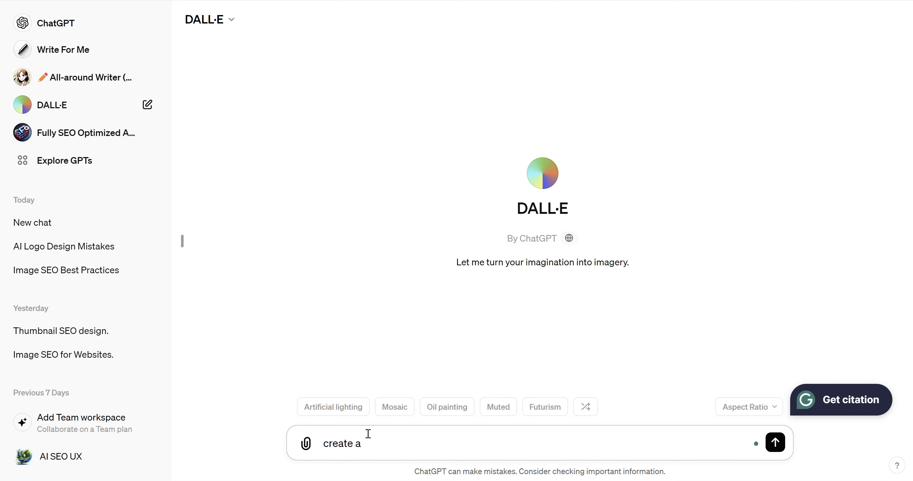
type(" blog article hero")
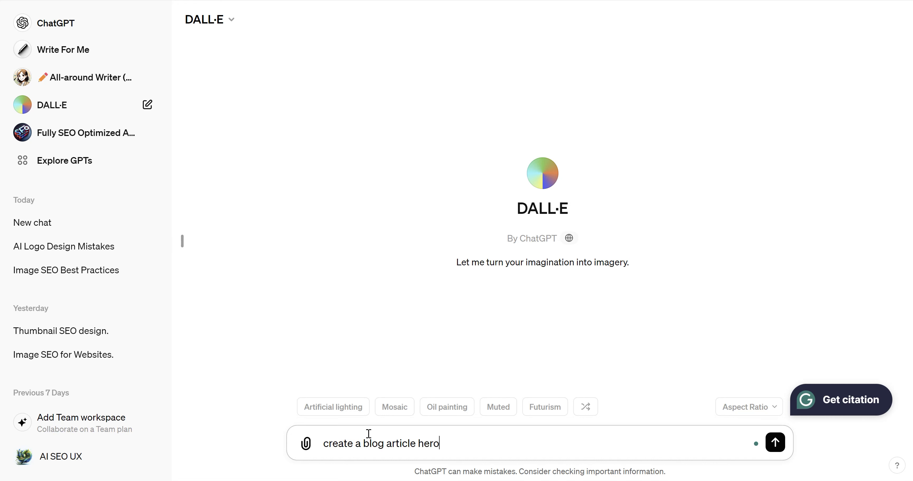
type(" image about ")
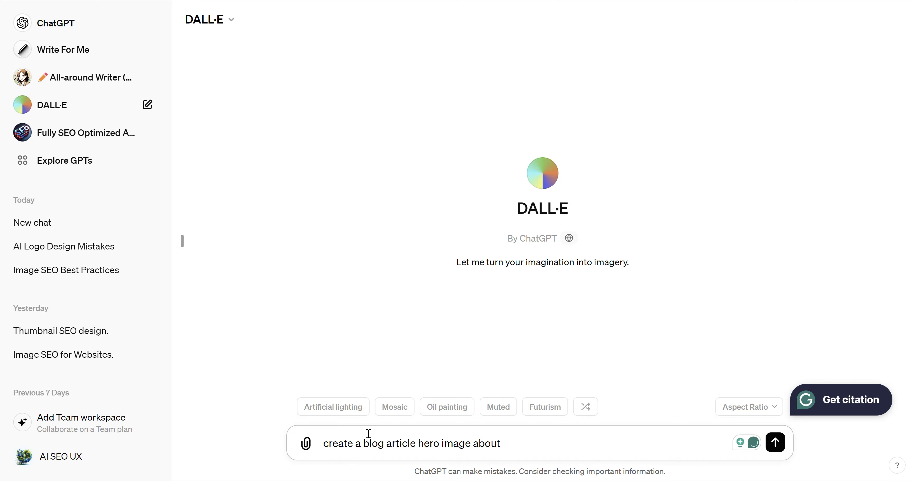
type("What is an")
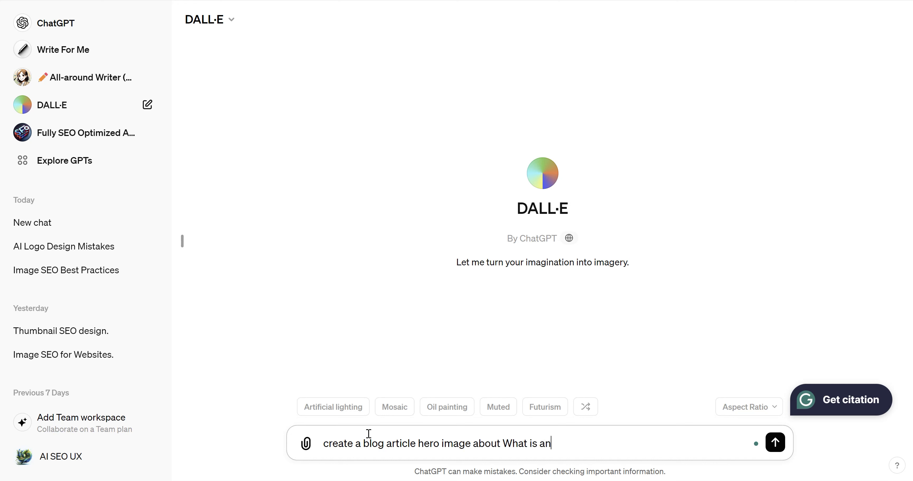
type("chor text and best pr")
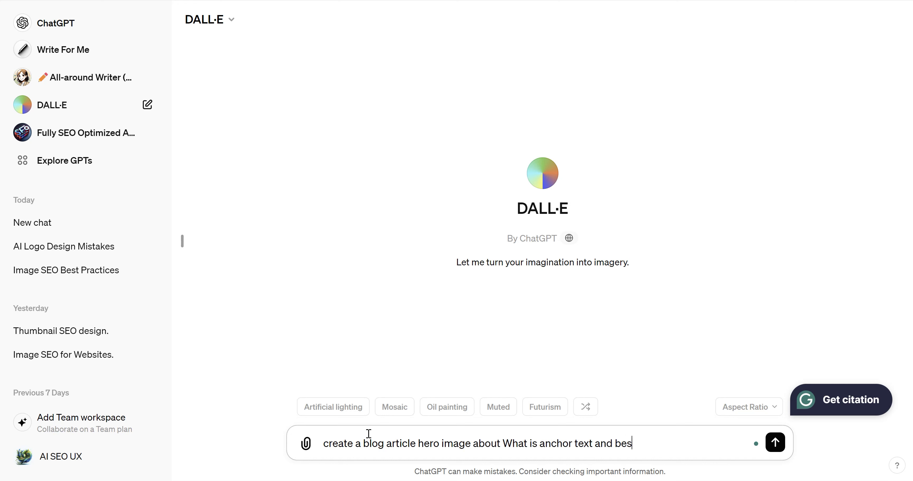
type("active")
key("BackSpace")
key("BackSpace")
type("ces")
key("Return")
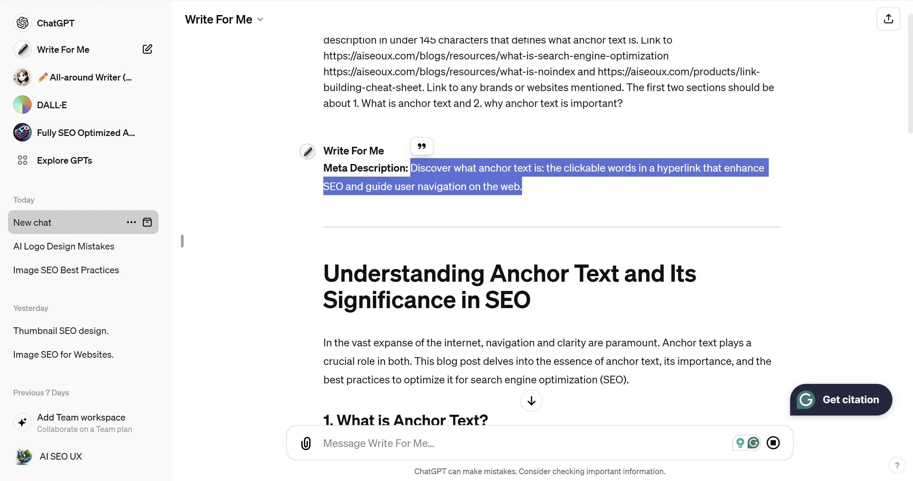
Read through the generated anchor text article in the Write For Me chat, from its title to the latest sections.
scroll(348, 217, "down", 5)
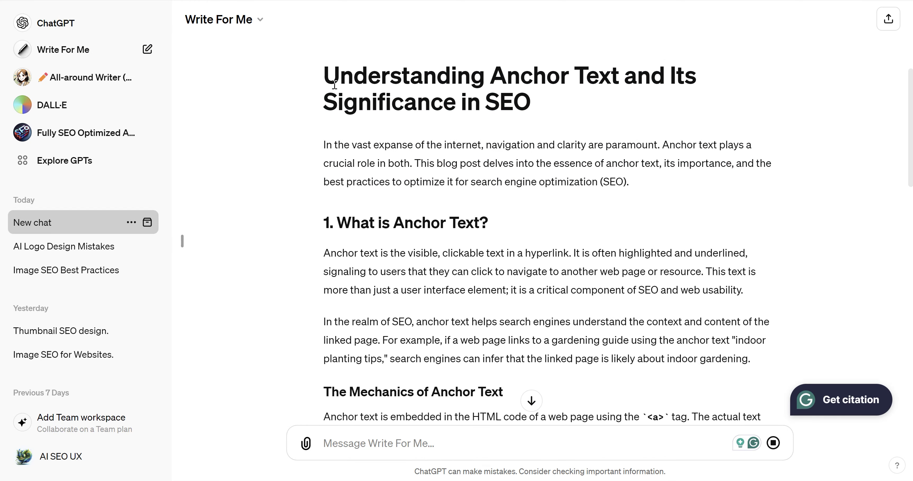
left_click_drag(329, 72, 666, 154)
scroll(573, 153, "down", 7)
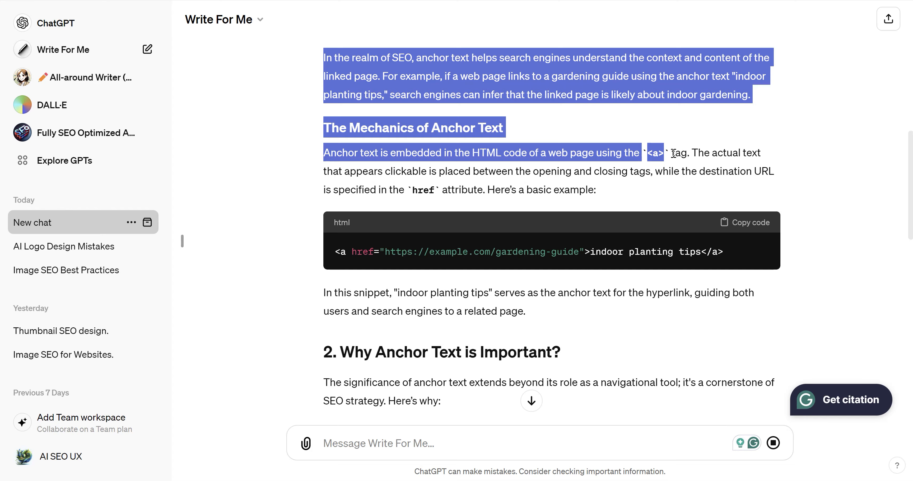
scroll(675, 289, "down", 20)
left_click_drag(673, 153, 584, 193)
scroll(615, 228, "up", 20)
scroll(536, 193, "down", 5)
scroll(574, 177, "down", 16)
scroll(643, 238, "down", 13)
scroll(656, 204, "up", 3)
scroll(530, 227, "up", 5)
scroll(553, 232, "down", 4)
scroll(583, 192, "down", 5)
scroll(583, 193, "down", 1)
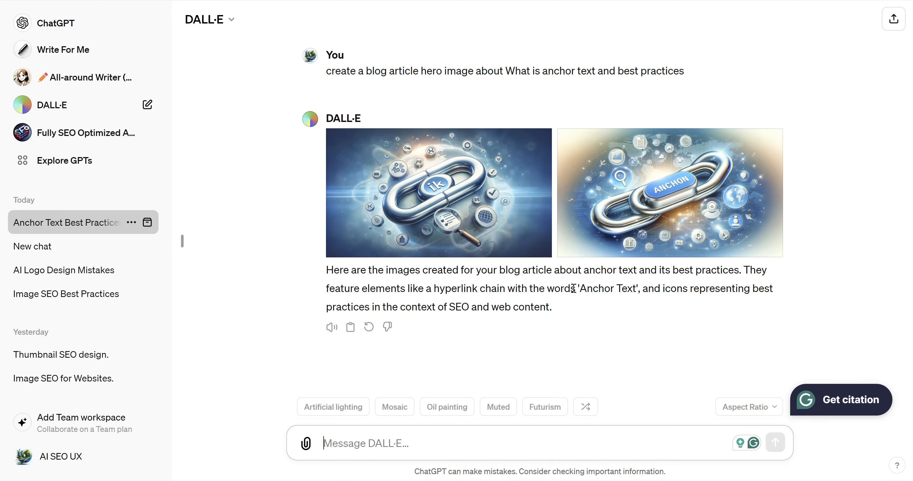
Look over the generated hero images and ask DALL·E to "try again for the topic what is anchor text".
mouse_move(536, 212)
type("try again")
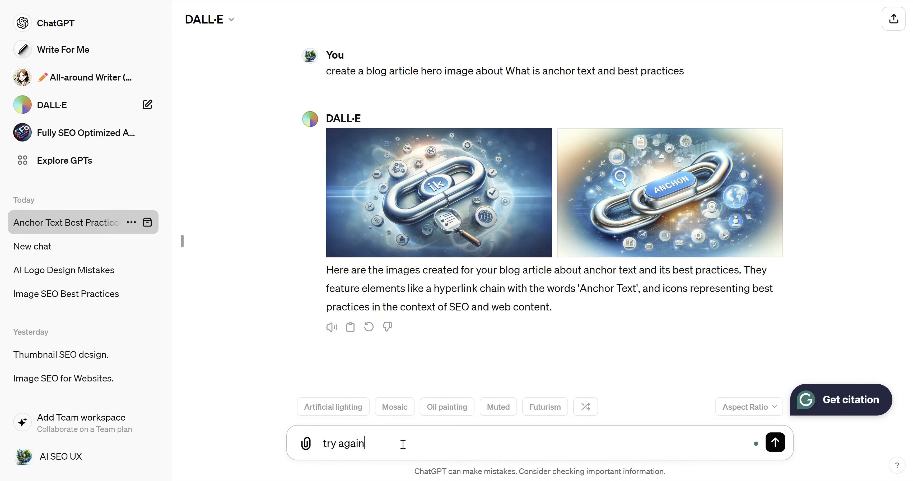
type(" for the topic what is")
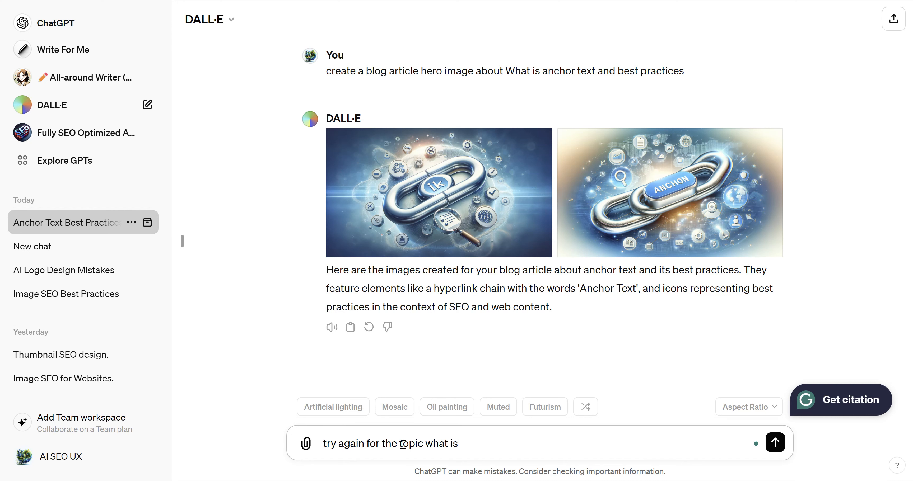
type(" anchor text")
key("Return")
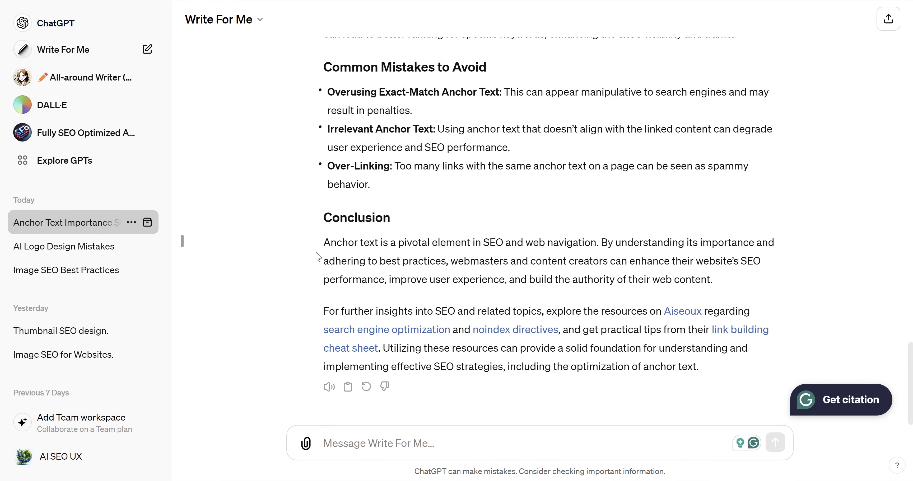
Copy the full article from its title through the conclusion, paste it into Hemingway Editor and check its readability.
left_click_drag(699, 366, 325, 161)
scroll(373, 226, "up", 4)
scroll(328, 193, "up", 4)
scroll(324, 214, "down", 3)
scroll(326, 296, "up", 18)
scroll(325, 181, "up", 10)
scroll(324, 142, "up", 5)
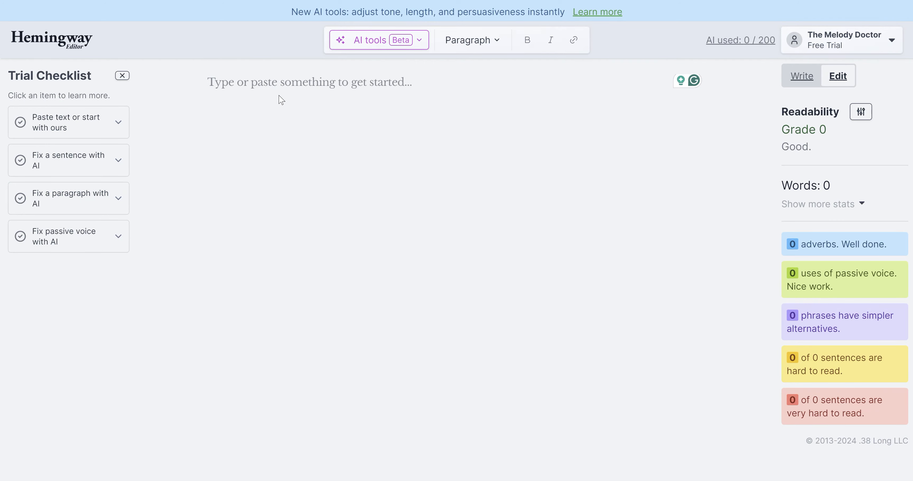
key("ctrl+v")
scroll(689, 420, "down", 2)
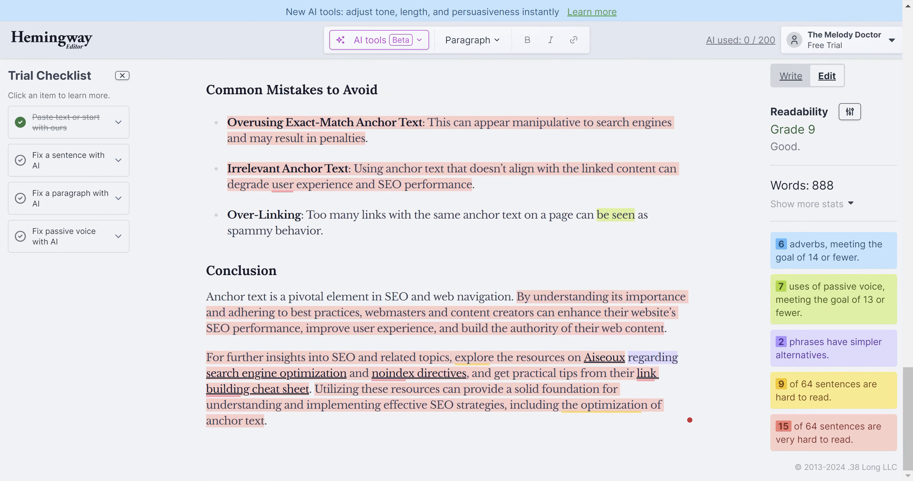
scroll(398, 215, "up", 20)
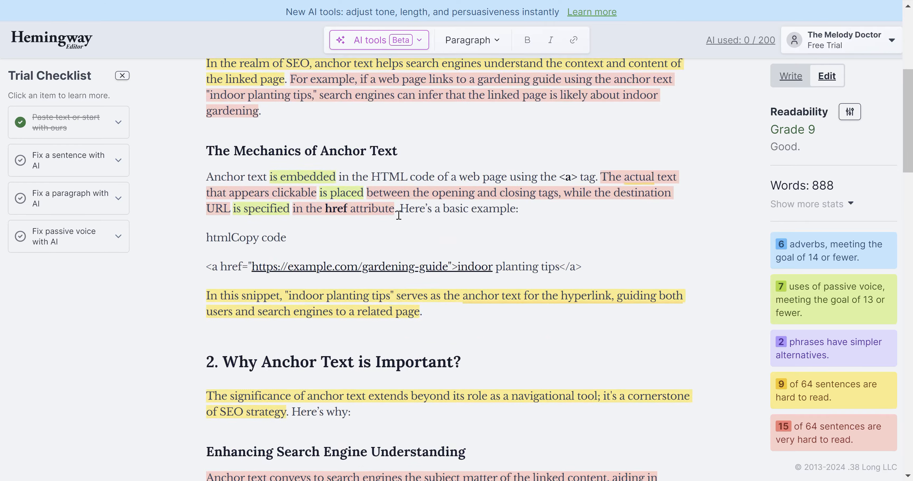
scroll(399, 206, "down", 20)
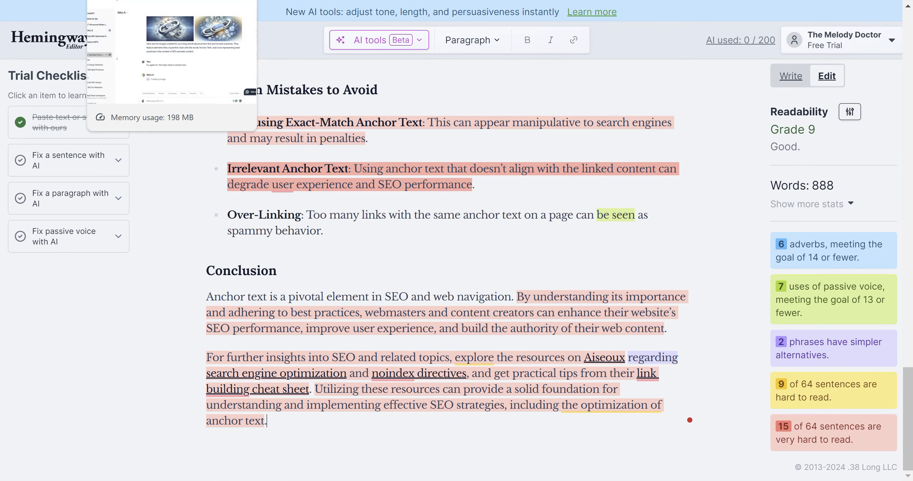
Return to the Write For Me chat in ChatGPT and submit the request "add an faq and an additional section".
left_click(117, 0)
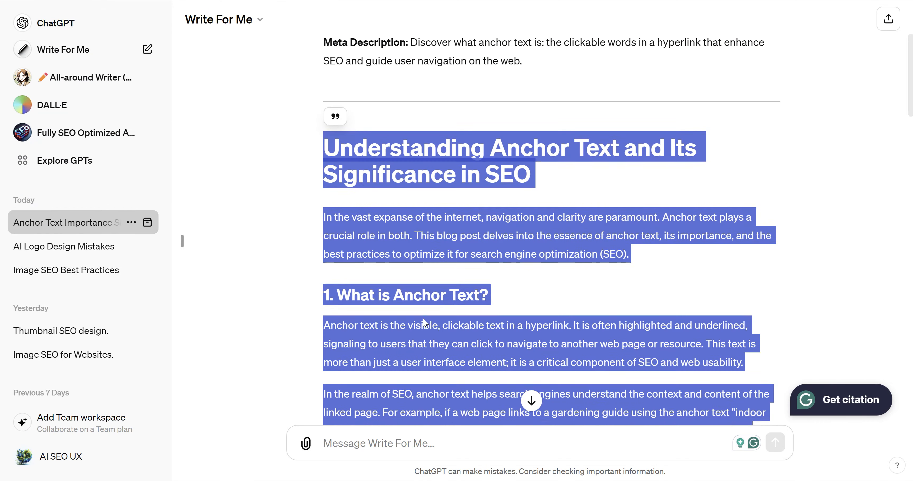
scroll(427, 453, "down", 15)
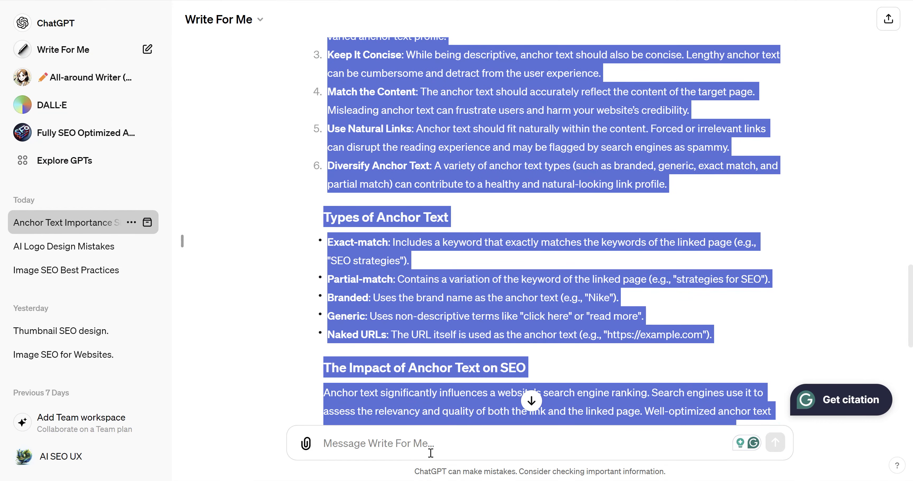
scroll(431, 454, "down", 8)
left_click(431, 453)
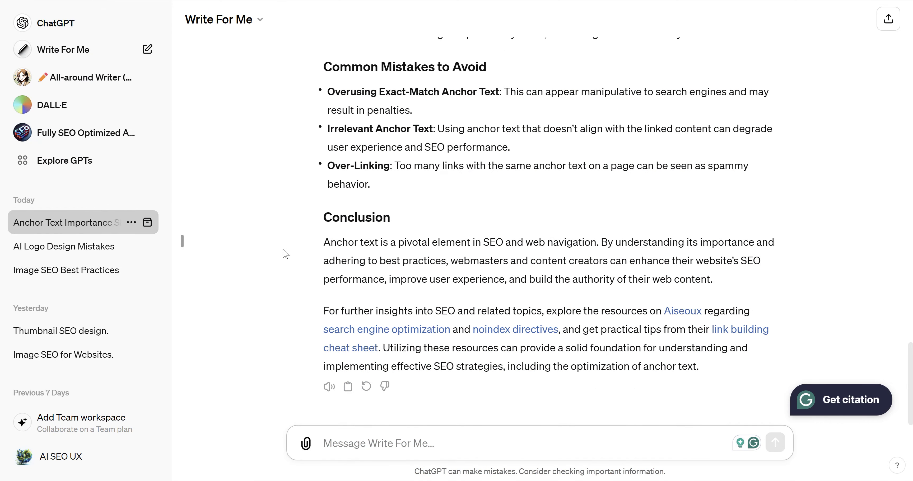
type("add an ")
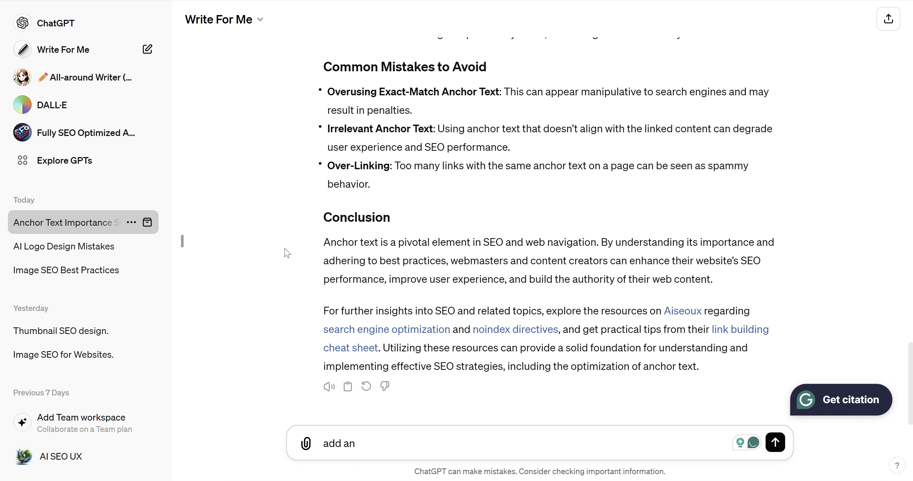
type("faq and an ad")
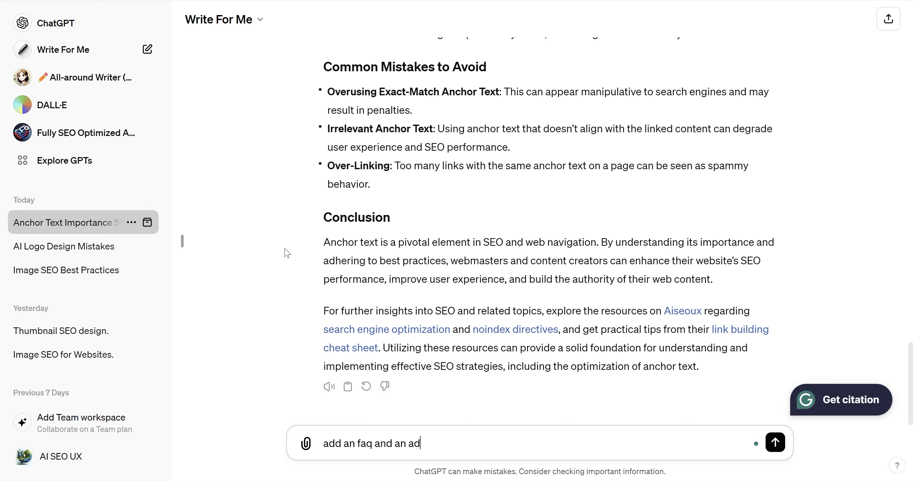
type("ditional section")
key("Return")
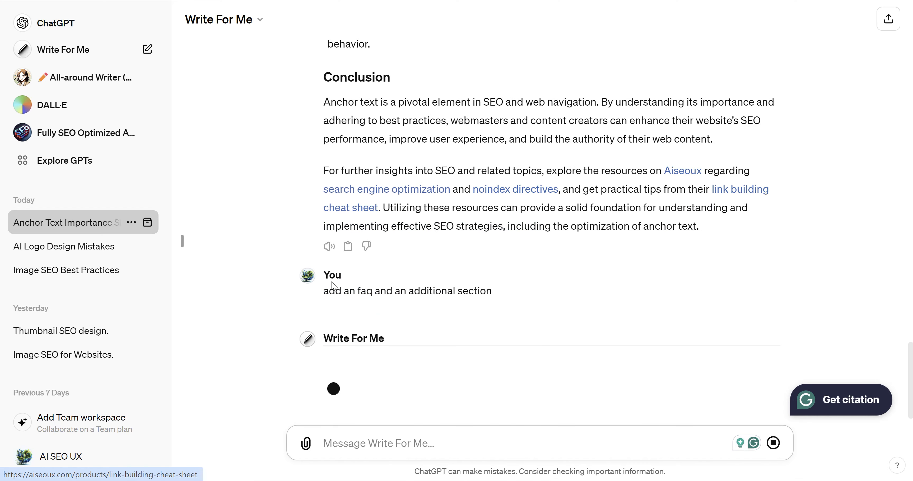
Examine the newly generated section on effective anchor text strategies against the headings and lists of the original article.
scroll(337, 172, "up", 10)
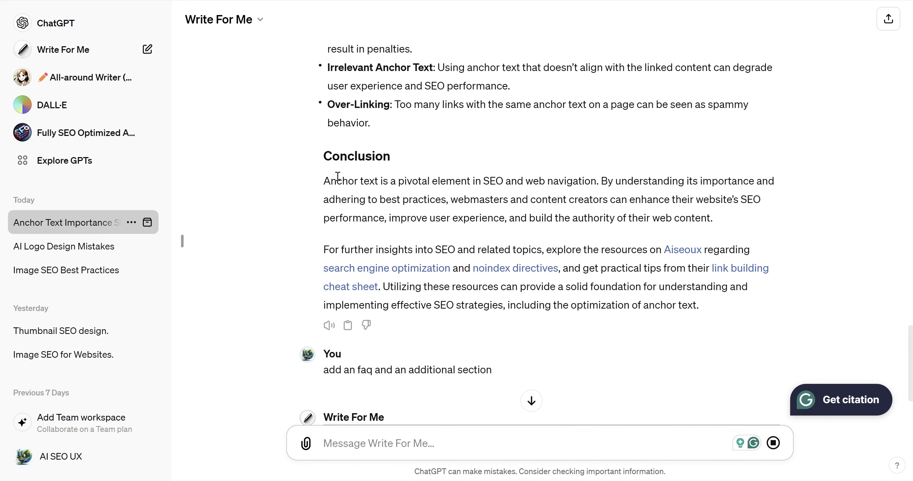
scroll(337, 171, "up", 10)
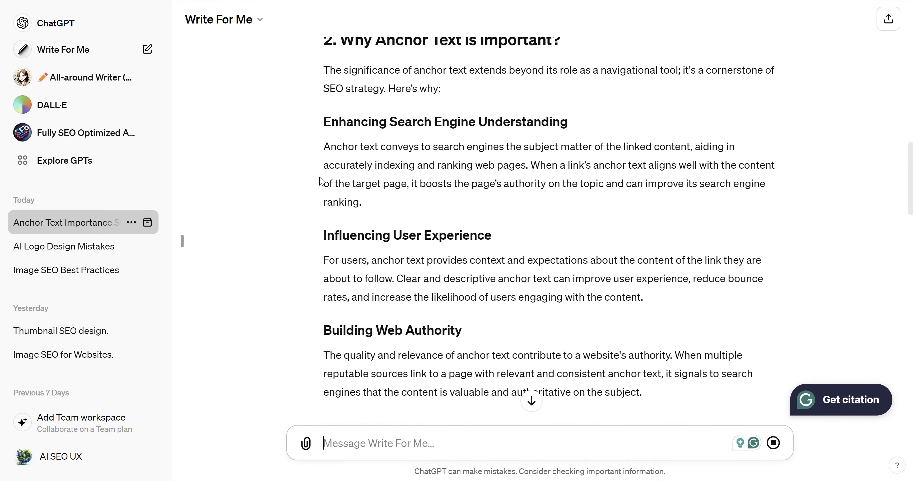
scroll(335, 170, "down", 15)
scroll(336, 151, "down", 10)
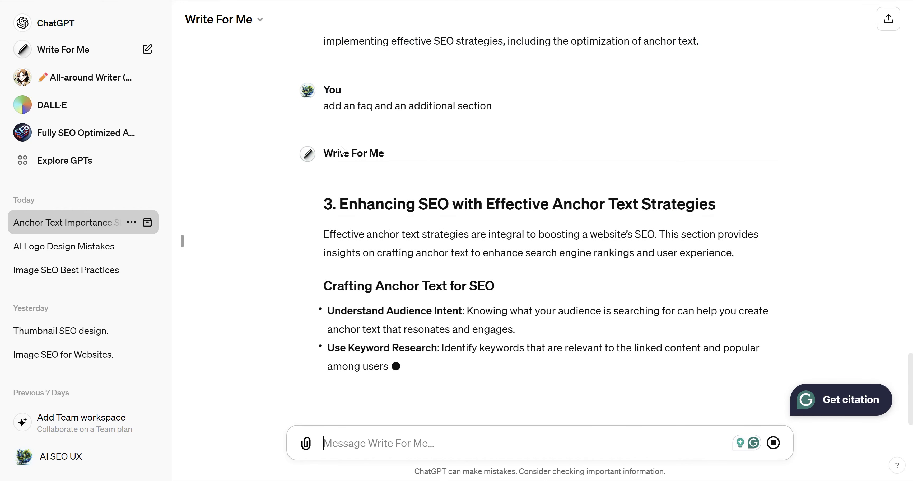
scroll(351, 162, "up", 7)
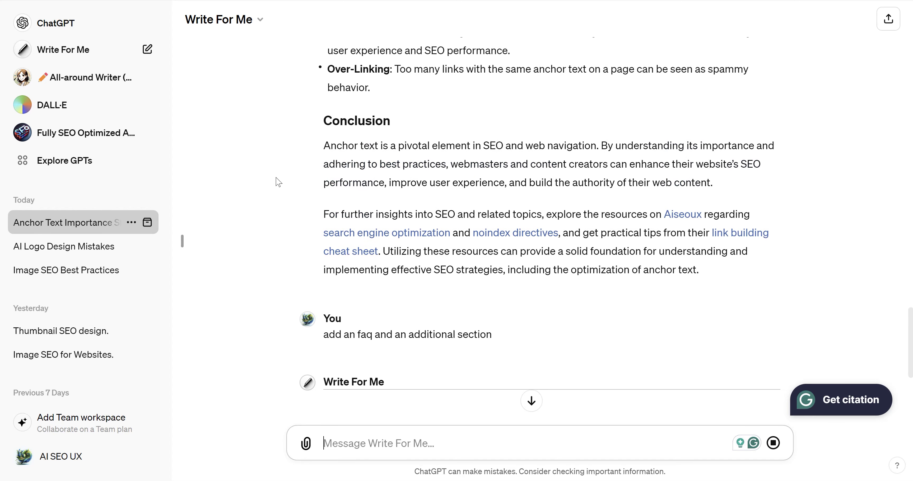
scroll(284, 179, "down", 7)
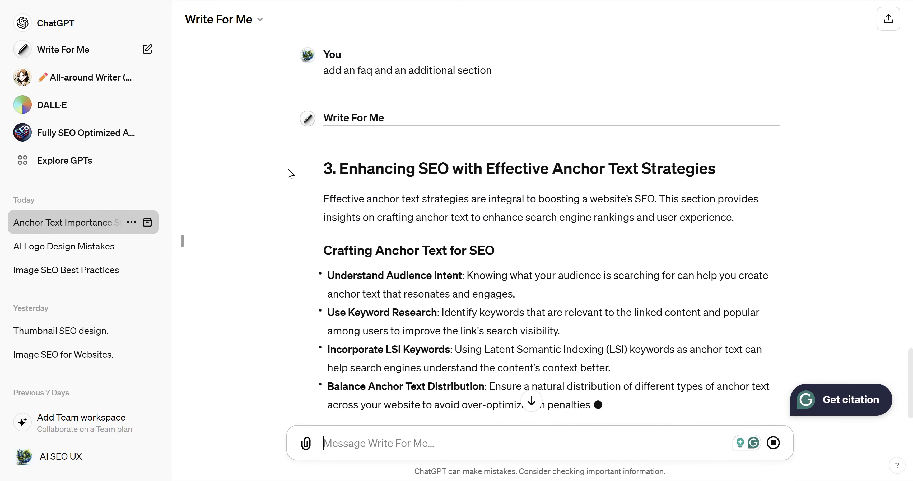
scroll(312, 174, "up", 13)
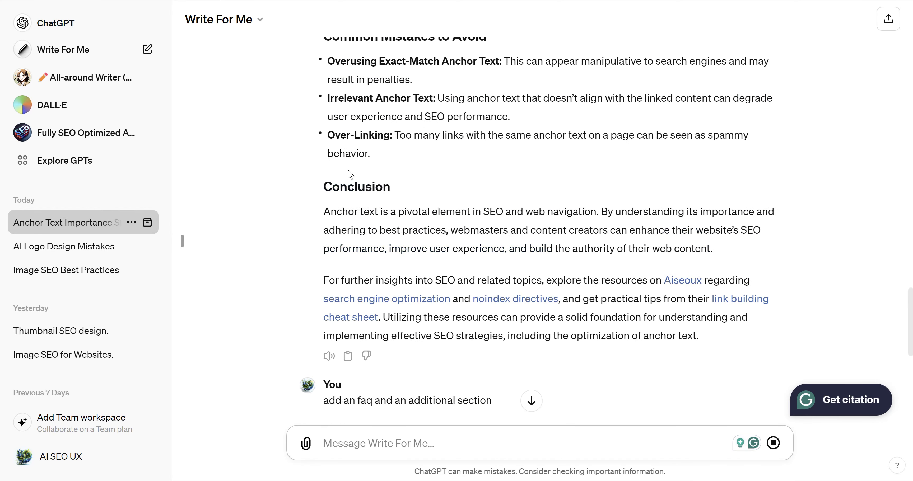
scroll(296, 240, "up", 4)
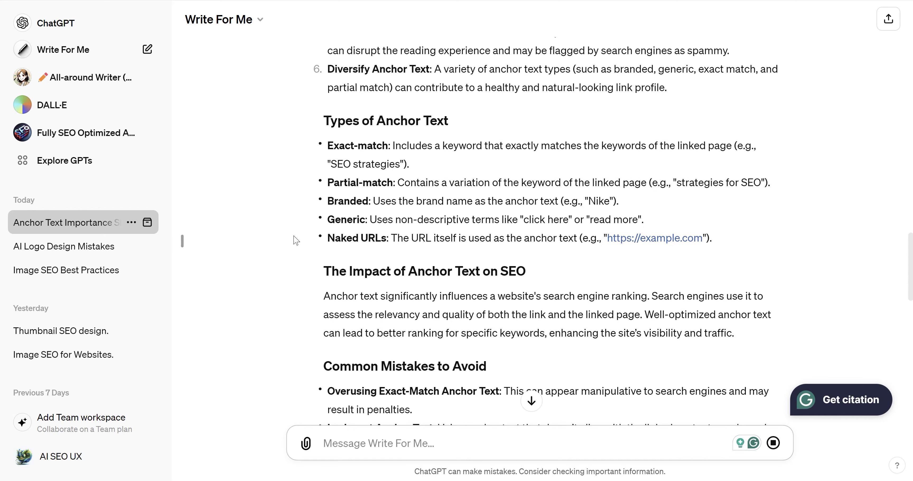
scroll(296, 240, "down", 16)
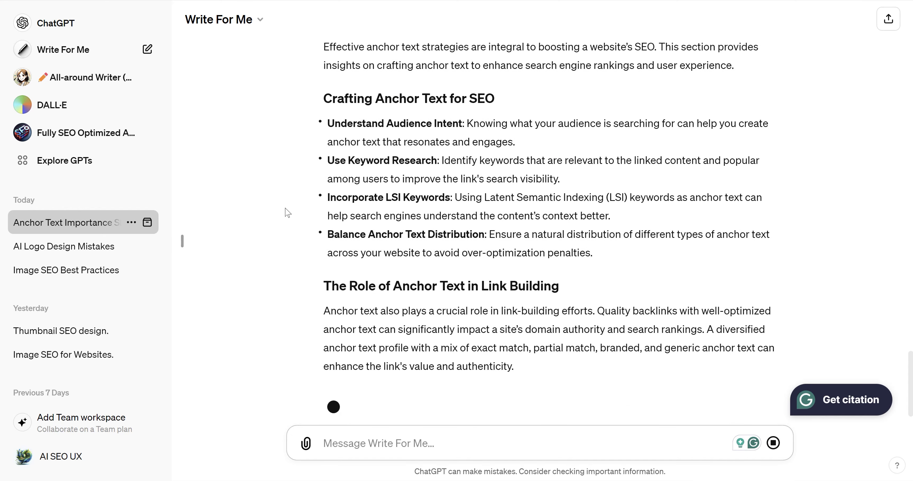
scroll(370, 212, "up", 4)
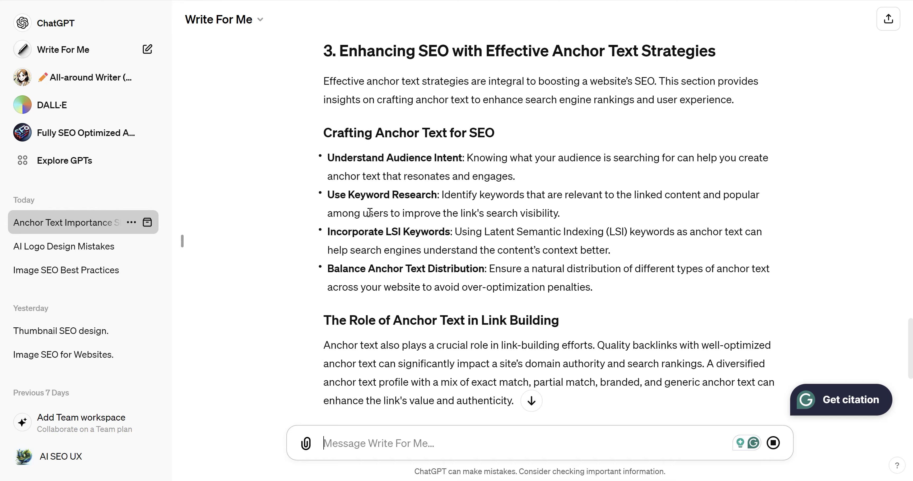
scroll(369, 212, "up", 20)
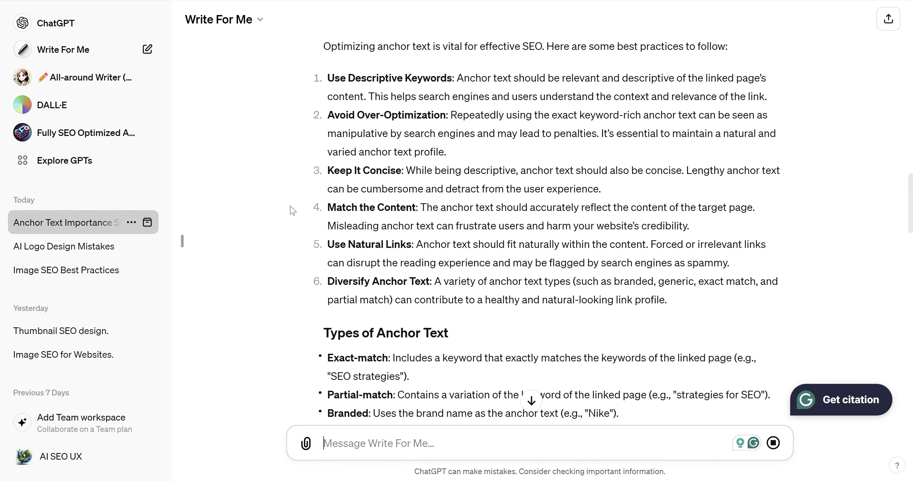
scroll(292, 211, "down", 15)
scroll(295, 196, "up", 4)
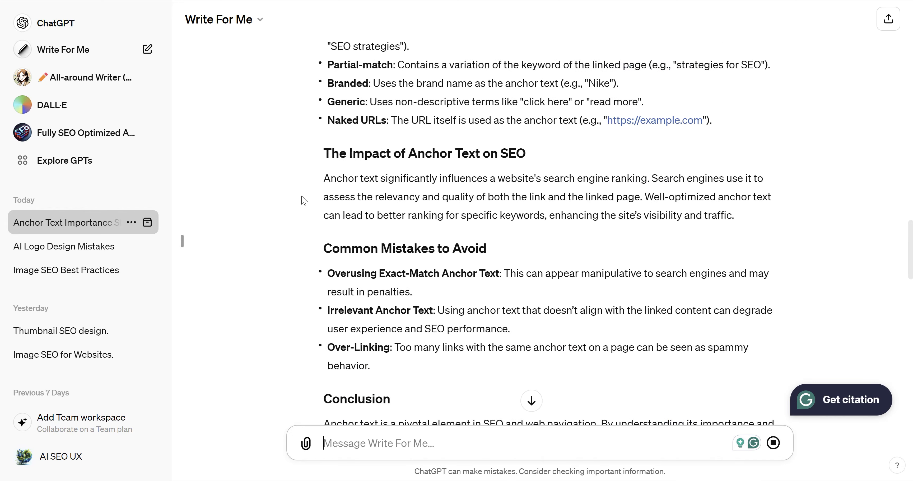
scroll(325, 198, "down", 15)
scroll(386, 226, "down", 4)
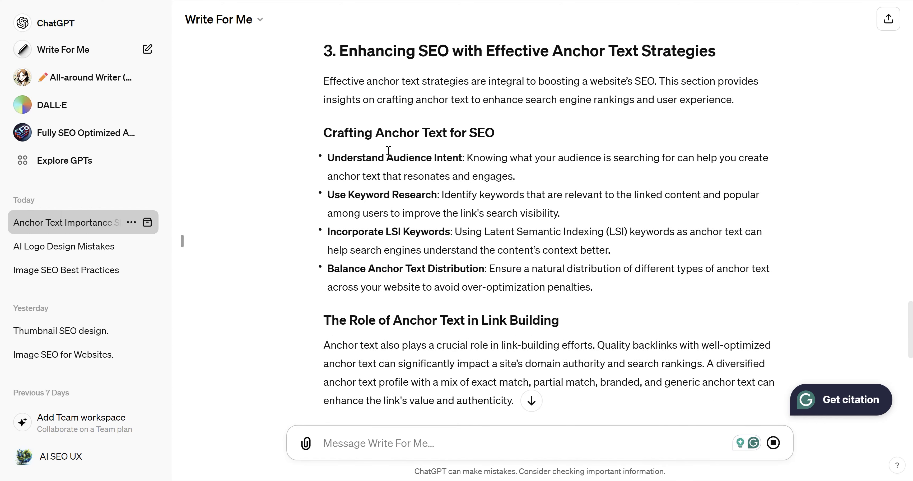
Copy the added section from "Enhancing SEO with Effective Anchor Text Strategies" through its conclusion and paste it below the article in Hemingway Editor.
scroll(303, 206, "up", 15)
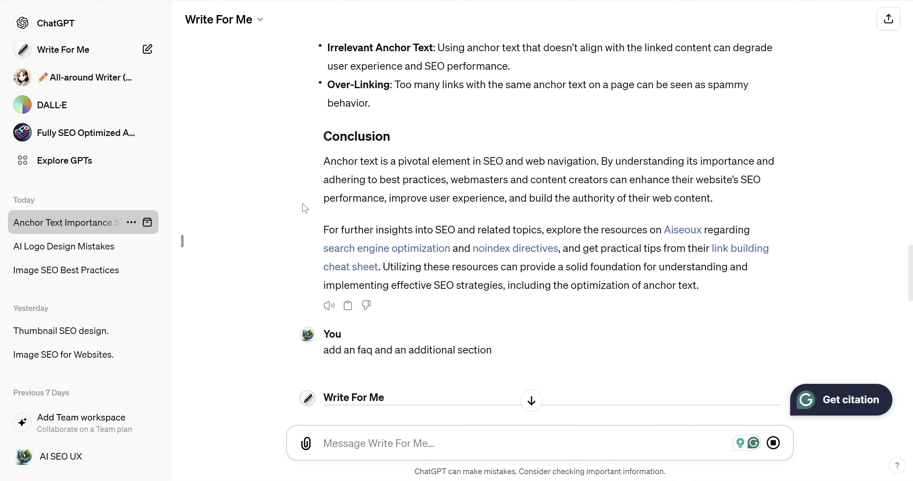
scroll(305, 209, "up", 4)
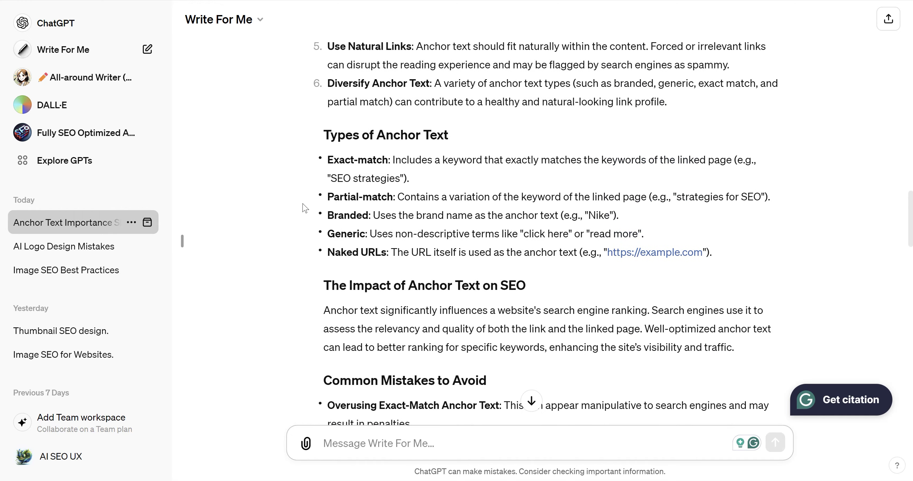
scroll(305, 208, "up", 8)
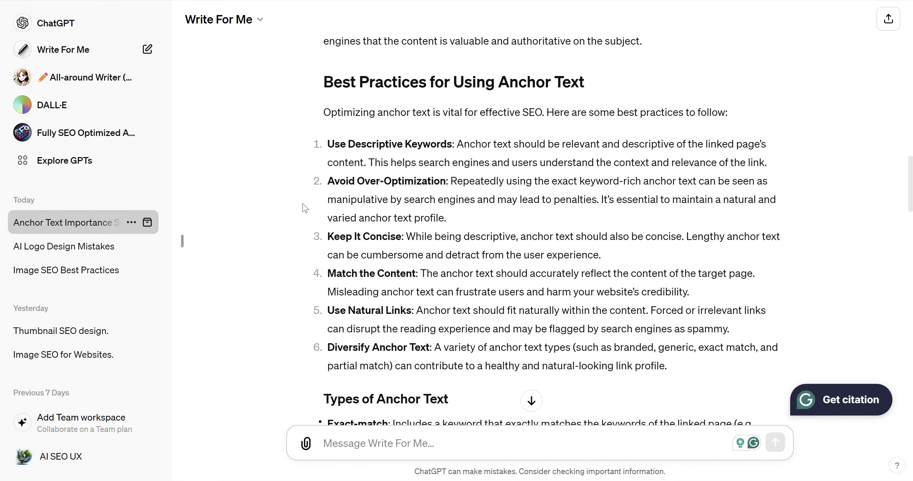
scroll(305, 208, "down", 20)
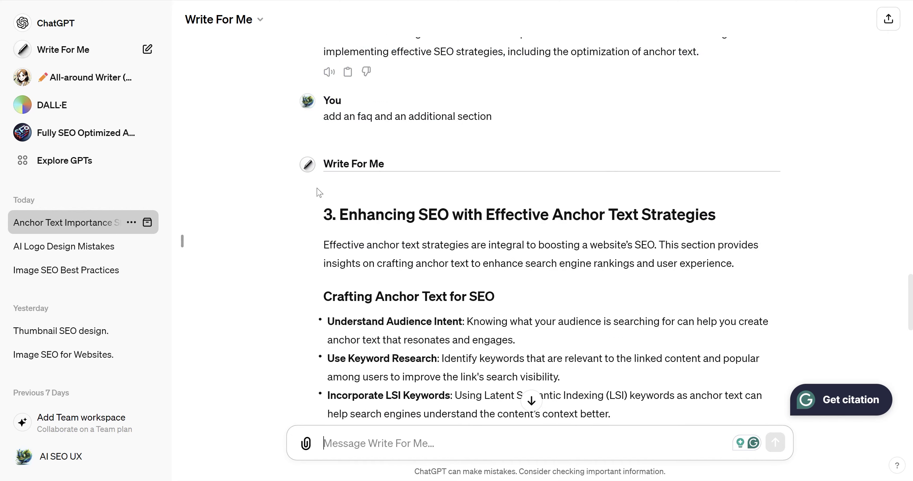
scroll(318, 192, "up", 15)
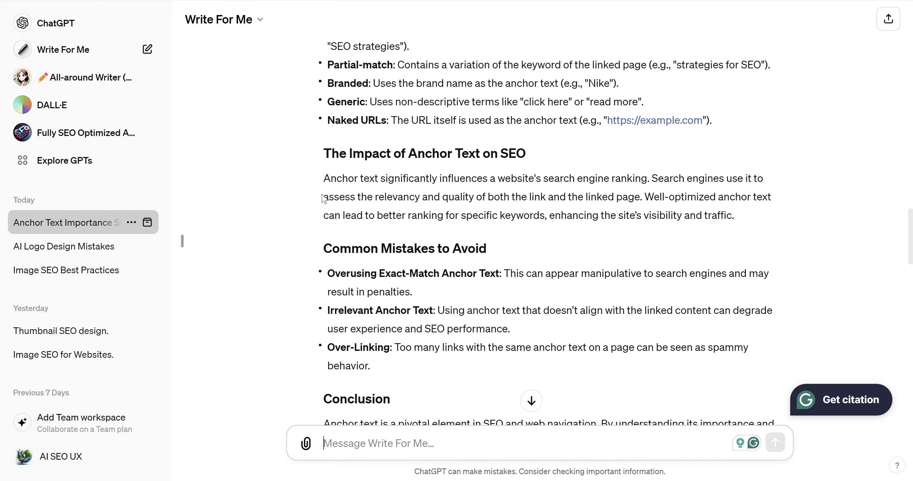
scroll(324, 198, "up", 2)
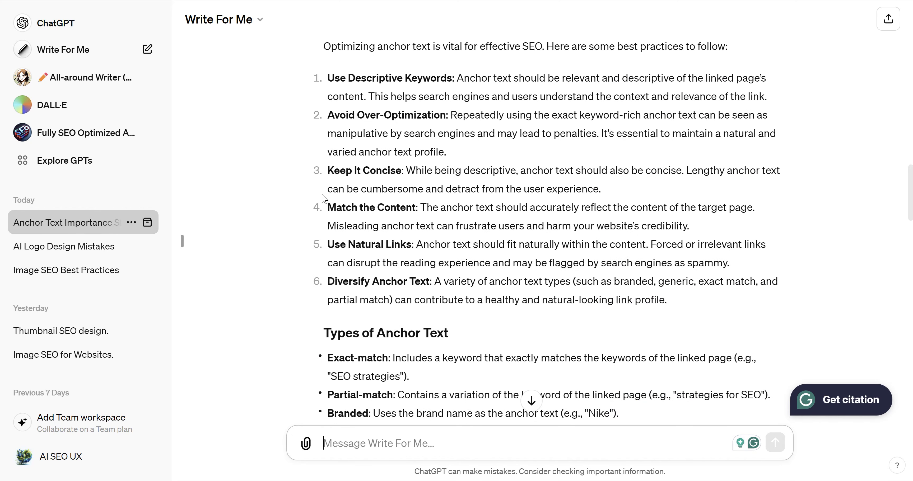
scroll(324, 198, "down", 20)
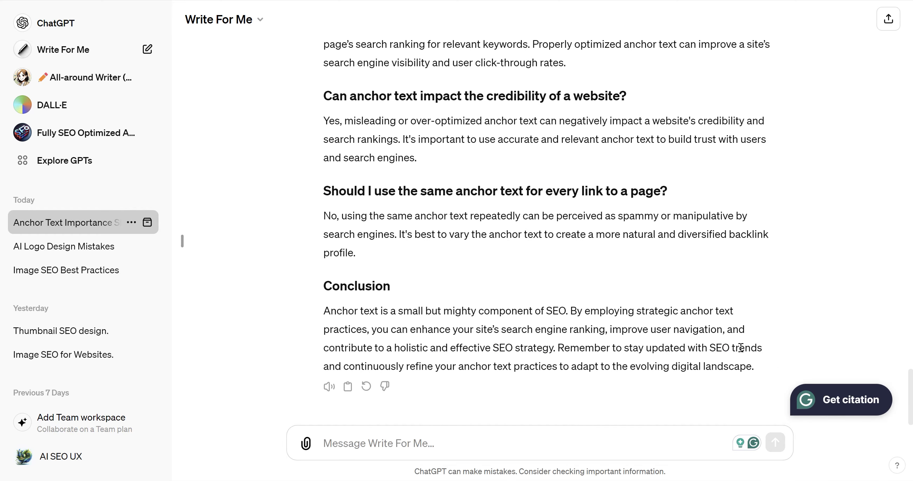
left_click_drag(783, 367, 328, 162)
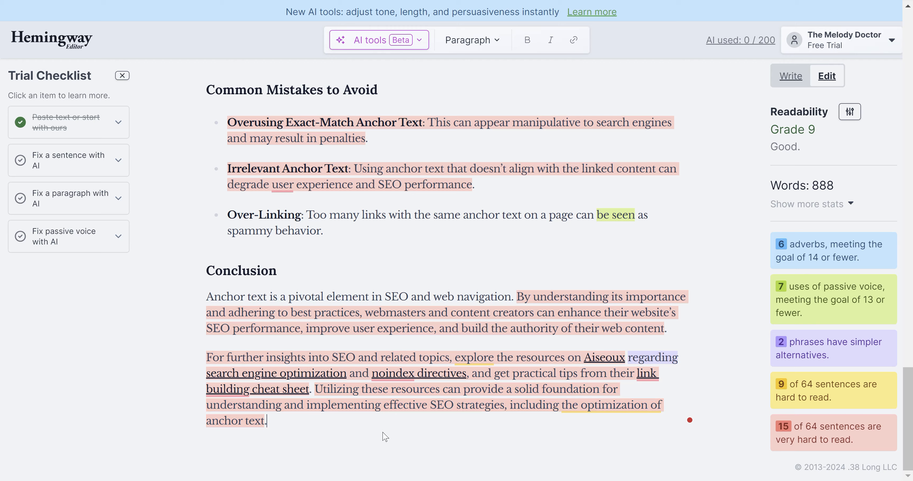
key("Return")
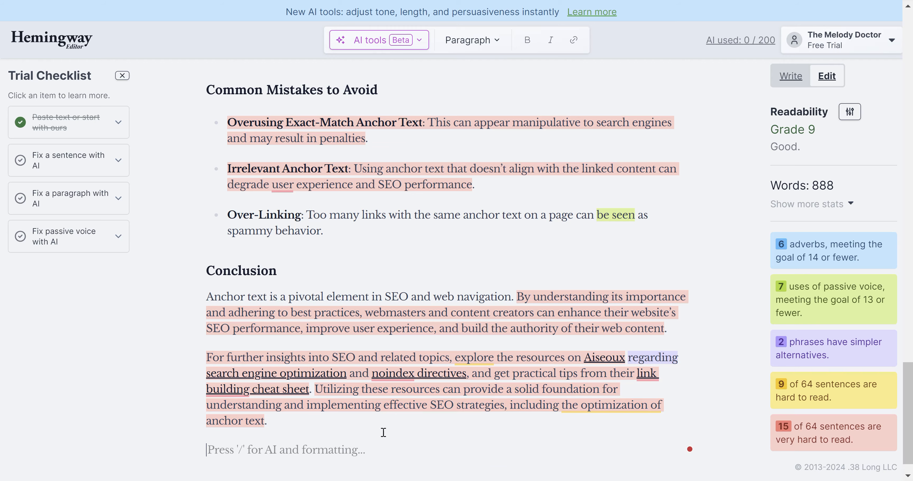
key("ctrl+v")
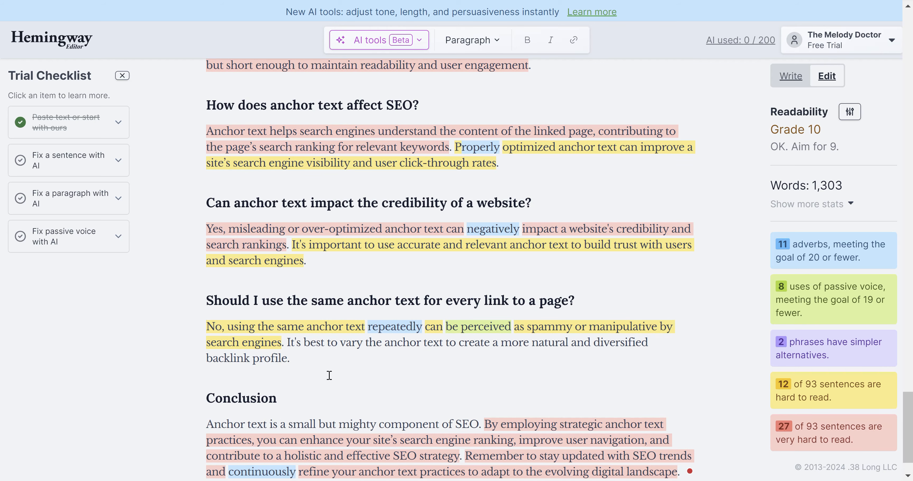
Review the combined text and rename the original article's "Conclusion" heading, before the added section, to "Recap".
scroll(347, 351, "down", 2)
scroll(333, 287, "up", 4)
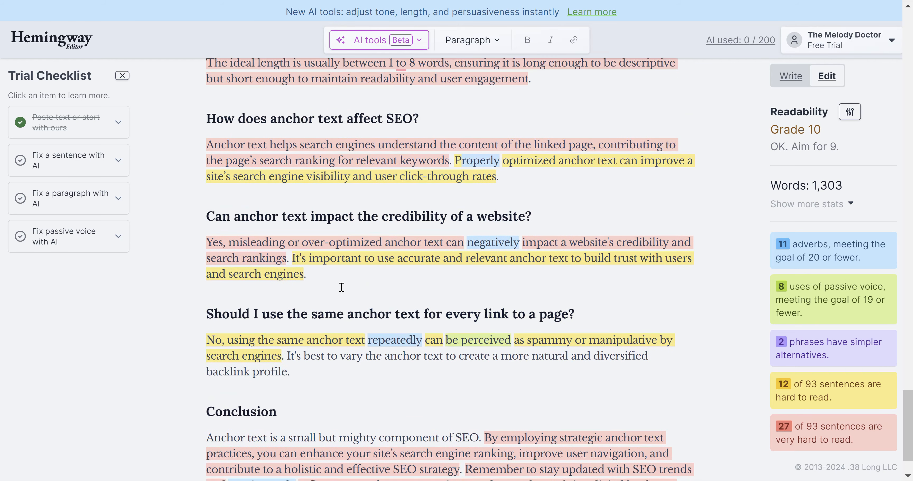
scroll(342, 286, "down", 5)
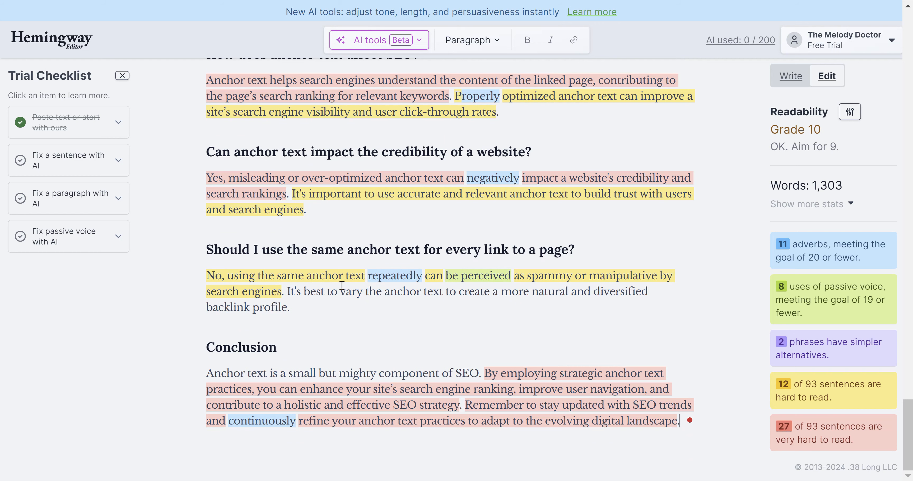
scroll(337, 289, "up", 15)
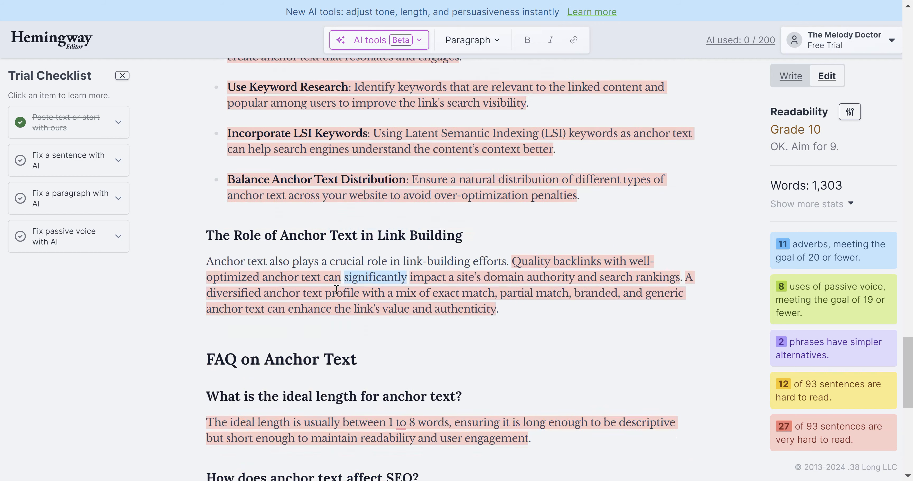
scroll(335, 290, "up", 10)
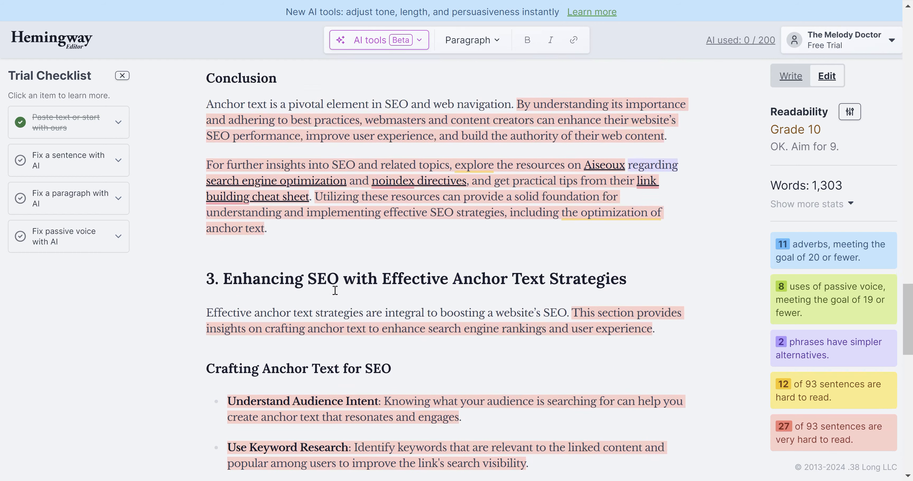
scroll(334, 291, "up", 1)
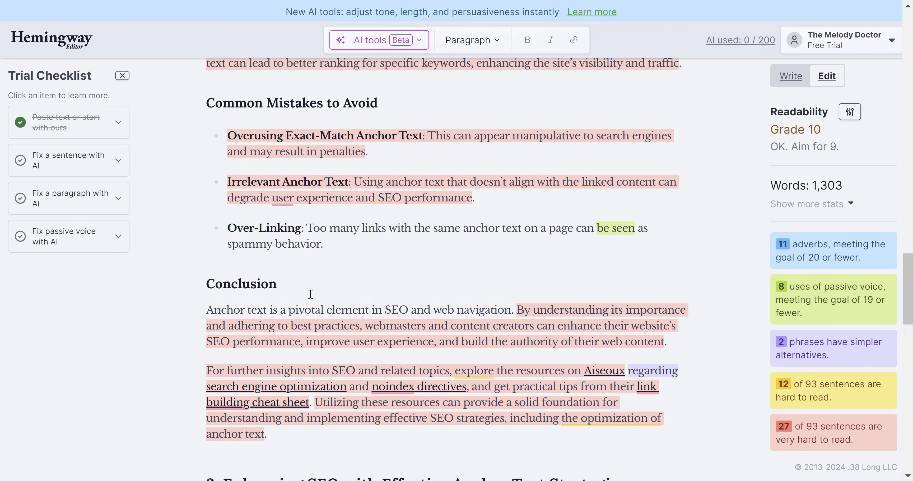
scroll(269, 269, "down", 2)
double_click(251, 221)
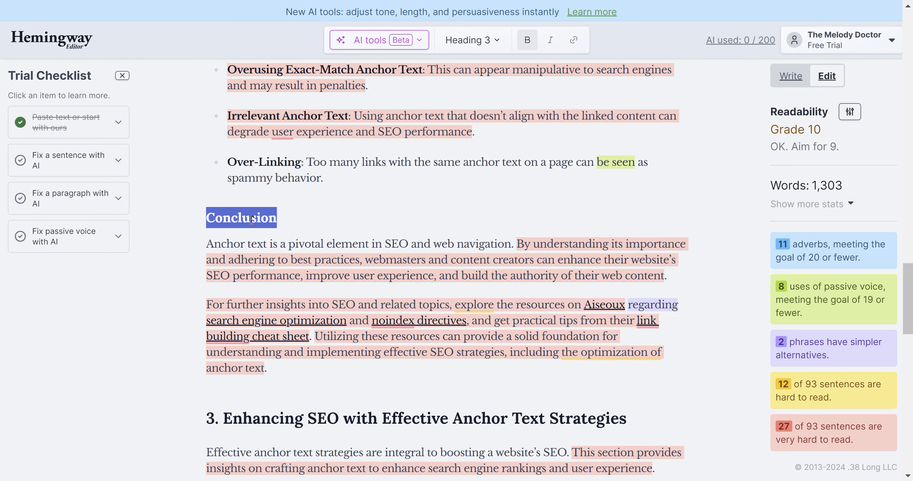
type("REc")
key("BackSpace")
key("BackSpace")
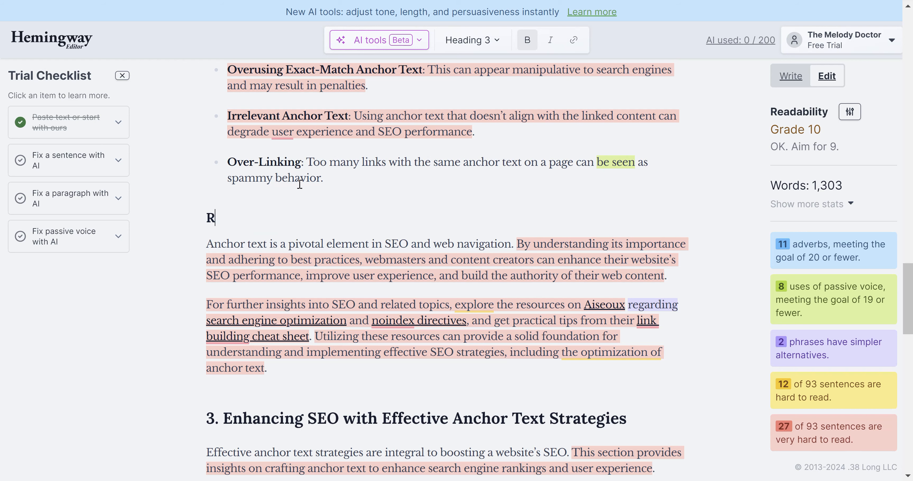
Remove the number "3." from the heading "Enhancing SEO with Effective Anchor Text Strategies".
scroll(256, 285, "down", 4)
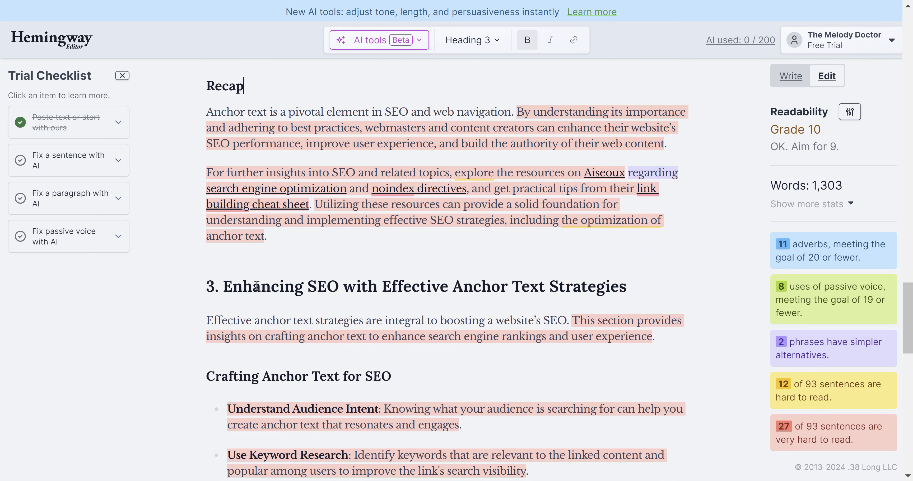
key("BackSpace")
key("BackSpace")
key("BackSpace")
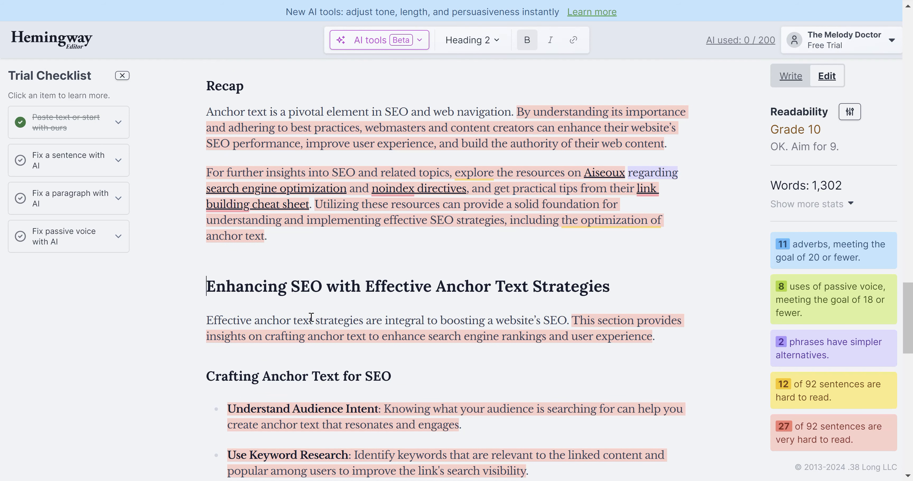
Replace the introduction's "This blog post delves into the essence of anchor text" sentence with the AI-simplified suggestion.
scroll(339, 311, "up", 6)
scroll(358, 269, "down", 20)
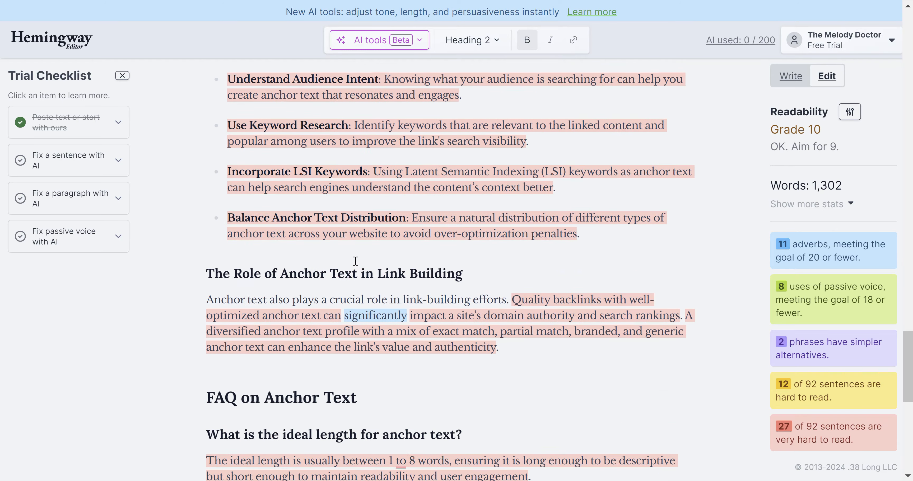
scroll(356, 259, "down", 8)
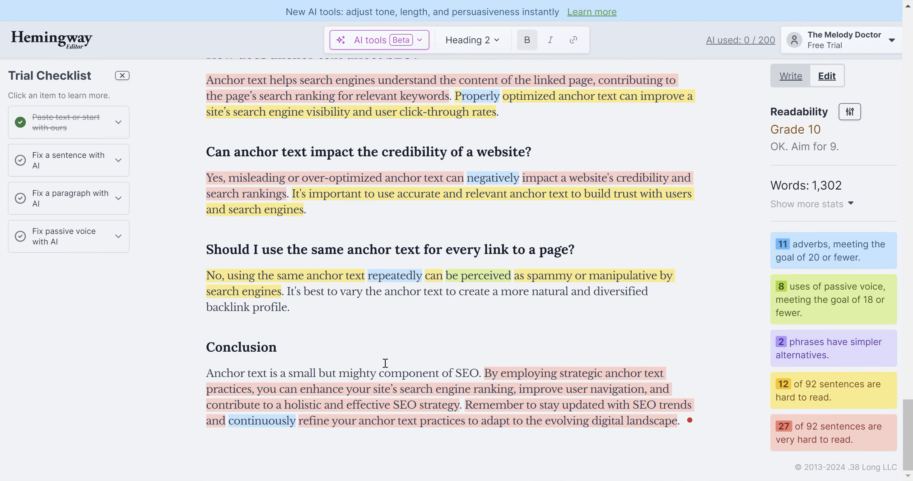
scroll(385, 362, "up", 20)
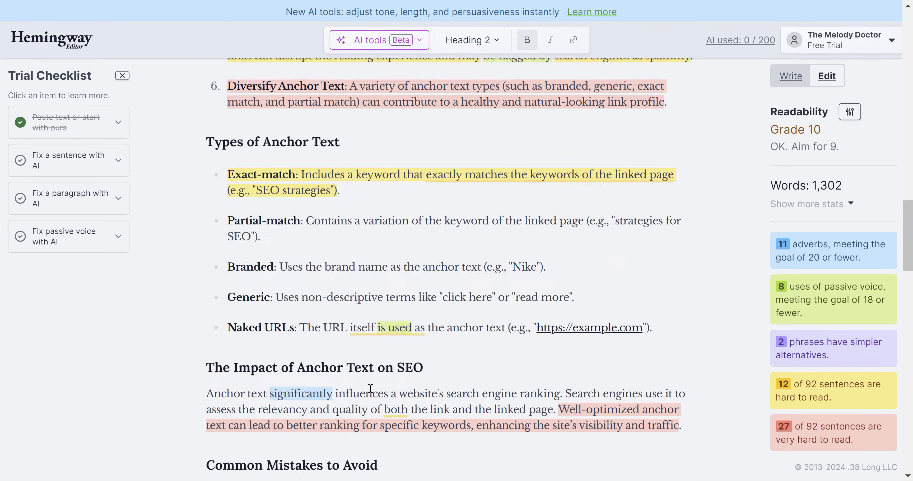
scroll(385, 306, "up", 2)
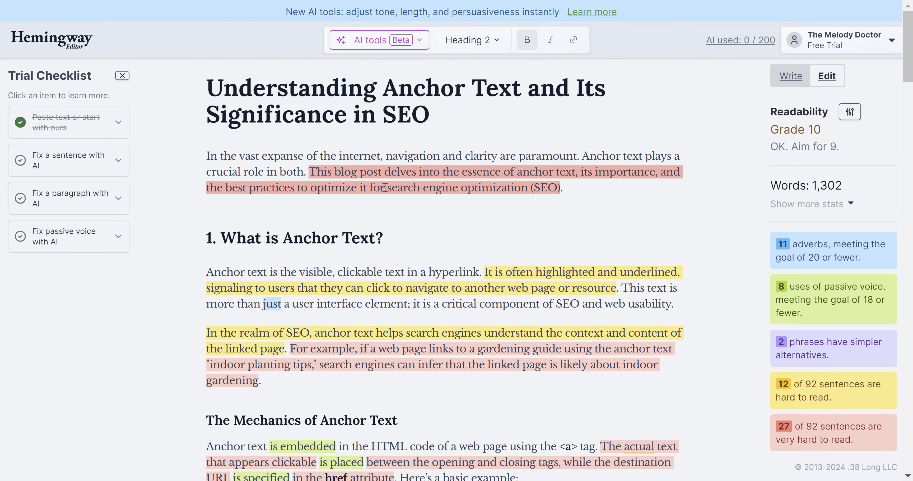
left_click(382, 172)
left_click(407, 315)
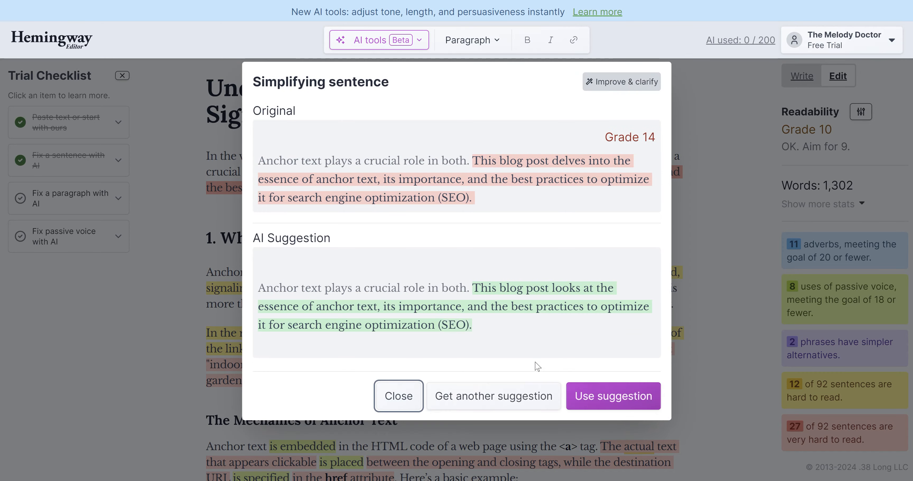
left_click(613, 395)
Fix the gardening guide example sentence under "What is Anchor Text?" with AI and accept the suggestion.
scroll(455, 239, "down", 5)
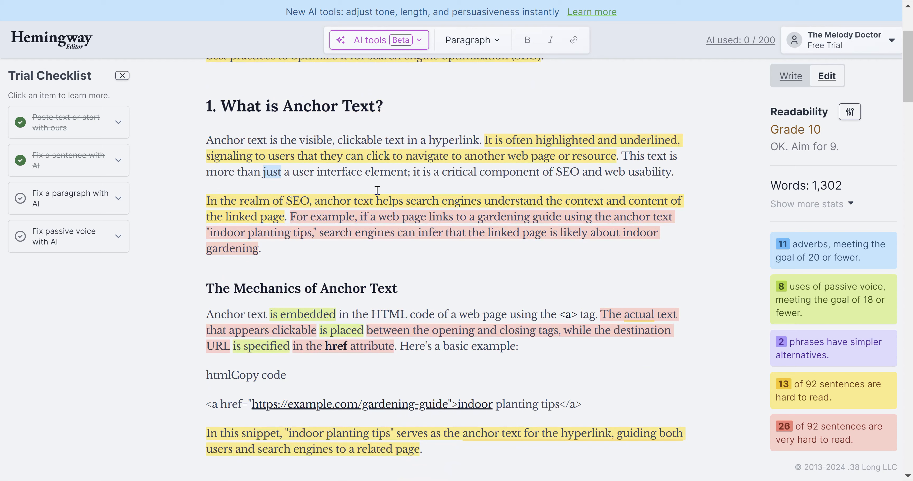
left_click(377, 229)
left_click(418, 383)
left_click(574, 414)
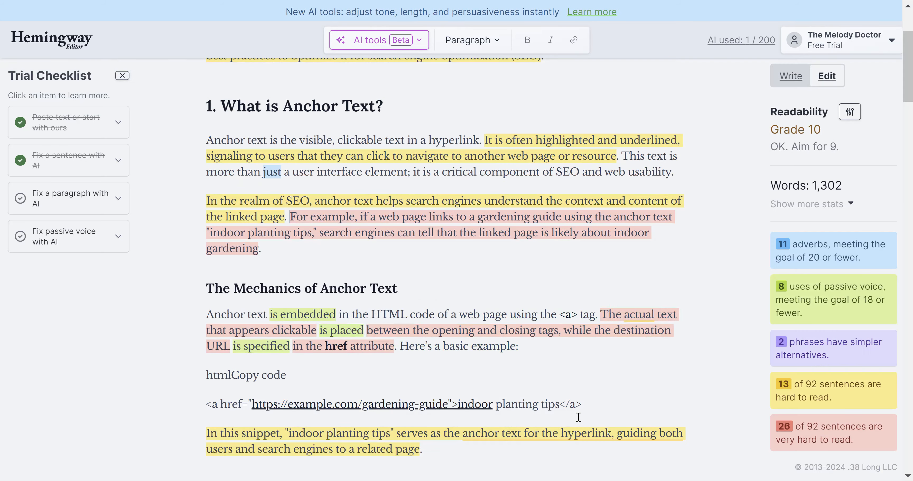
Simplify the "In this snippet" sentence below the HTML example using the AI suggestion.
scroll(376, 198, "down", 5)
scroll(375, 198, "up", 2)
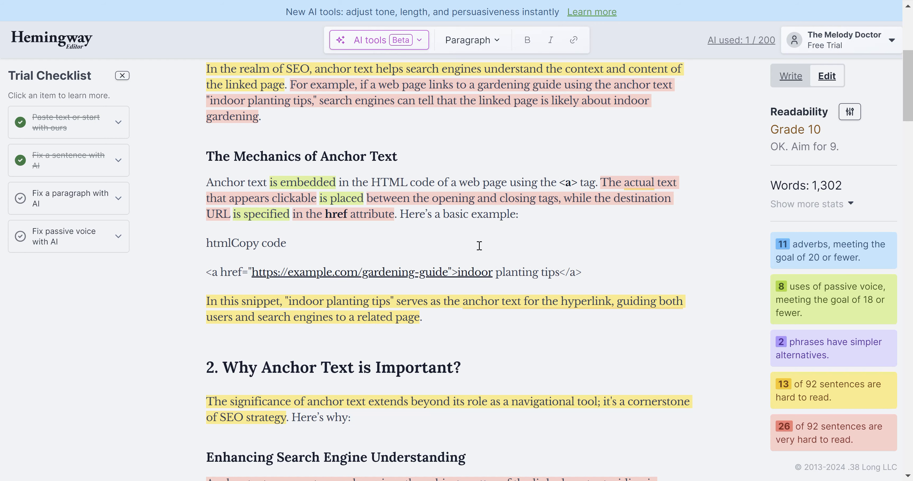
scroll(376, 245, "down", 2)
left_click(375, 250)
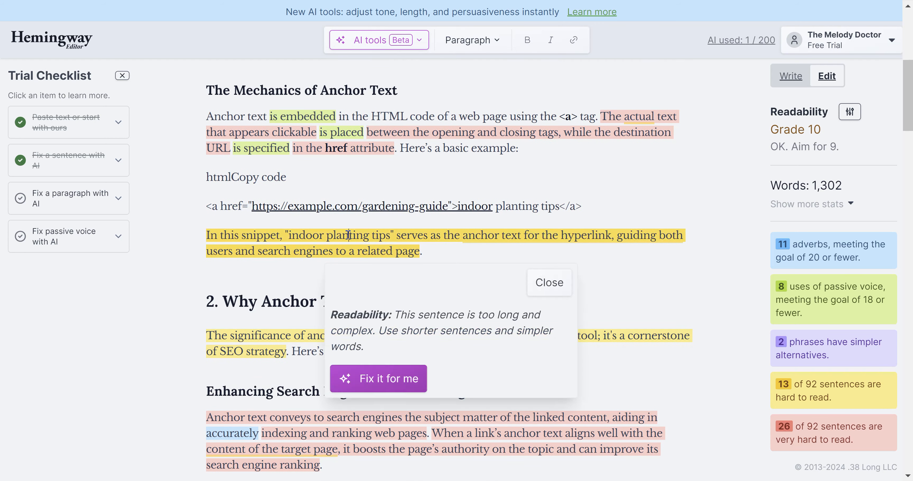
left_click(387, 434)
left_click(590, 391)
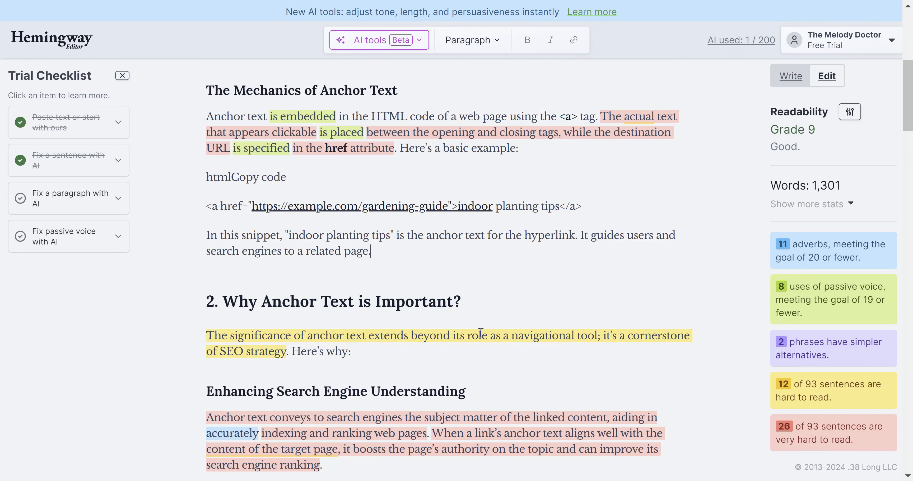
Apply the AI simplification to the first sentence under "Enhancing Search Engine Understanding".
scroll(481, 333, "down", 6)
left_click(316, 288)
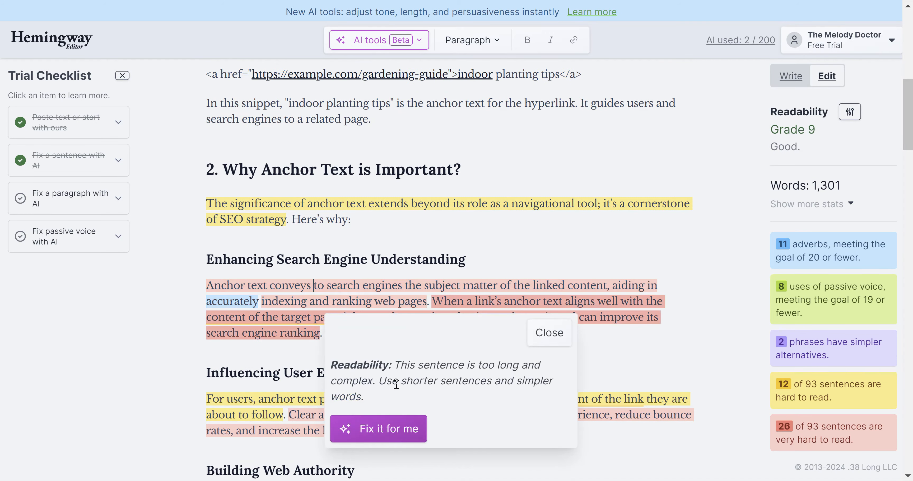
left_click(406, 426)
left_click(602, 421)
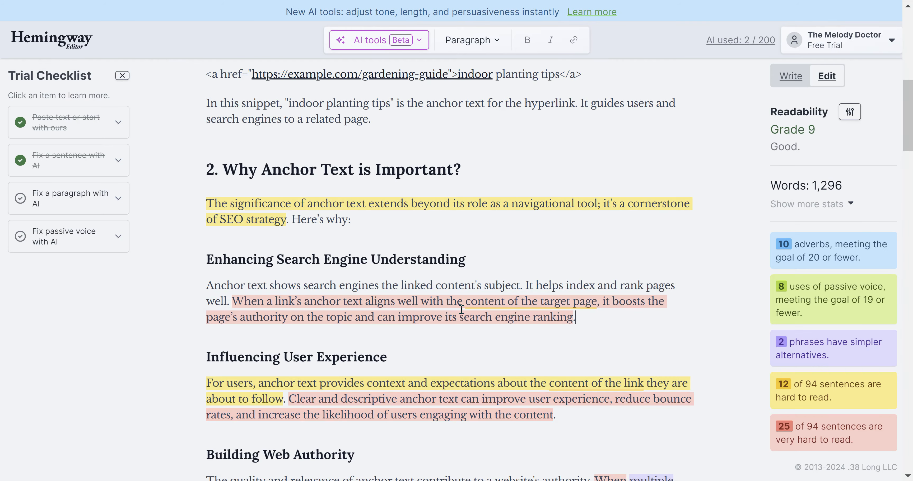
Have AI simplify the sentence starting "When a link's anchor text aligns well" and use its suggestion.
scroll(450, 269, "down", 4)
left_click(365, 173)
left_click(394, 319)
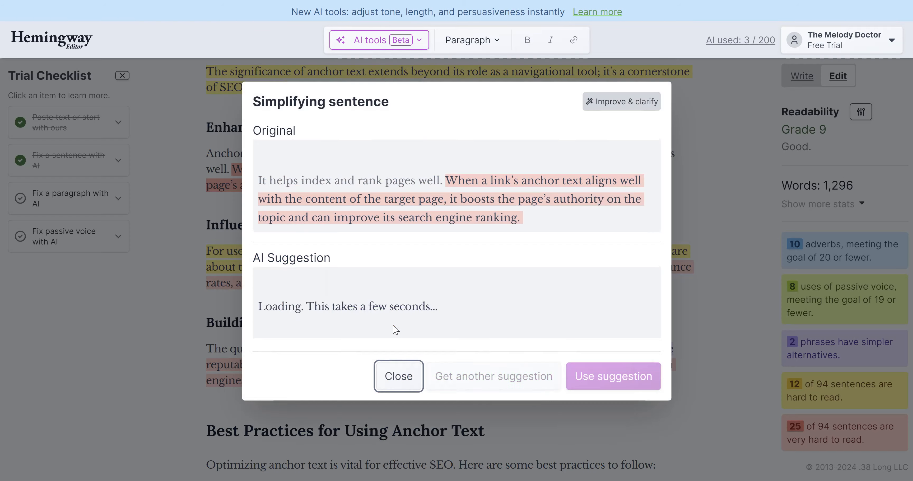
left_click(602, 390)
Take the "Use Descriptive Keywords" item out of the numbered list under "Best Practices for Using Anchor Text".
scroll(451, 263, "down", 10)
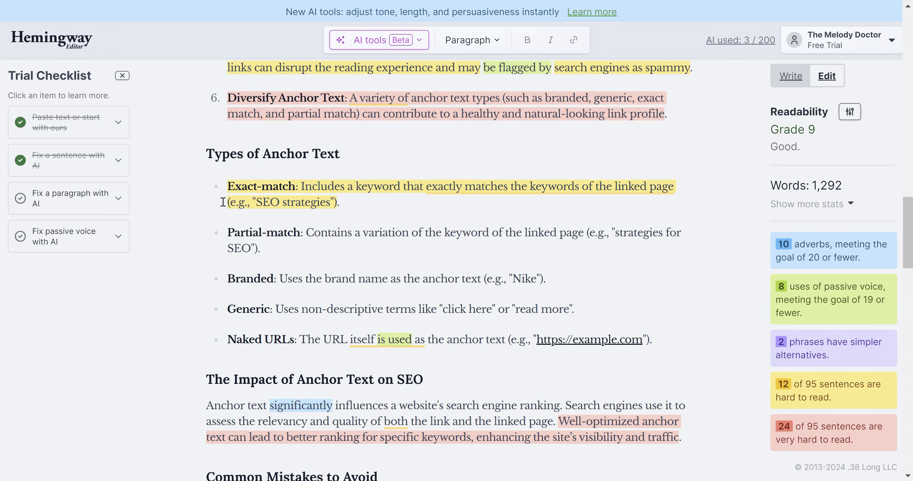
scroll(223, 202, "up", 10)
left_click(230, 231)
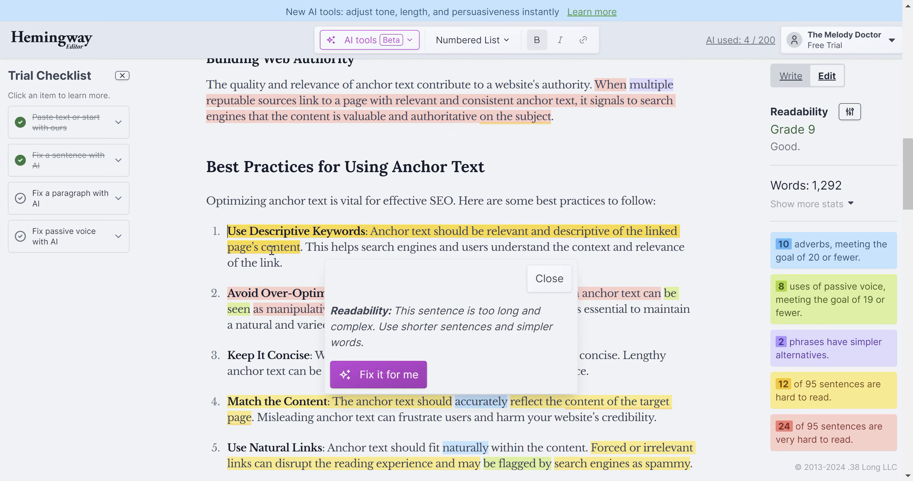
key("BackSpace")
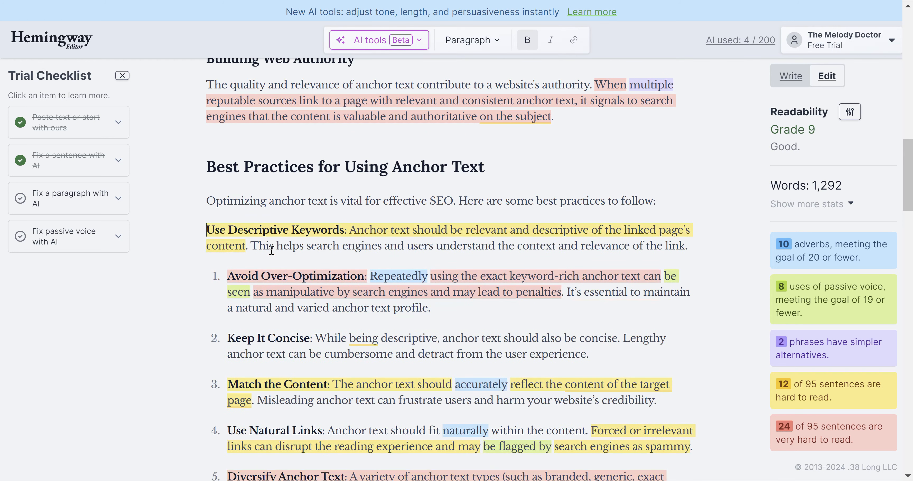
Take the "Avoid Over-Optimization" and "Keep It Concise" items out of the numbered list under "Best Practices for Using Anchor Text".
key("Down")
key("Down")
key("BackSpace")
key("Down")
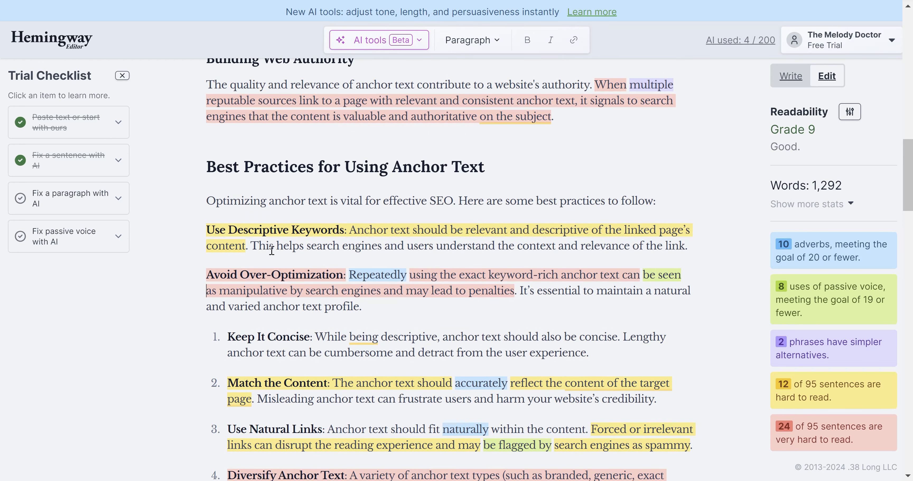
key("Down")
key("Down")
key("BackSpace")
Turn the numbered items "Match the Content", "Use Natural Links" and "Diversify Anchor Text" into plain paragraphs.
key("Down")
key("Down")
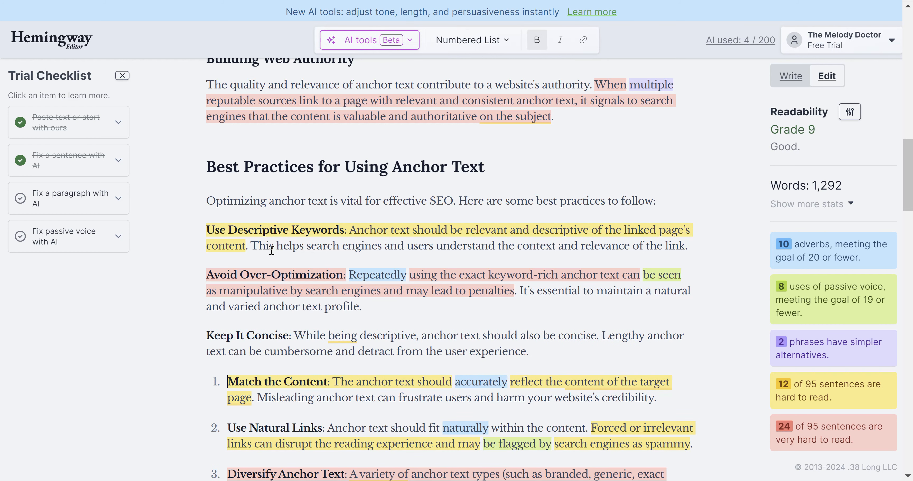
key("BackSpace")
key("Down")
key("Down")
key("Down")
key("Down")
key("Down")
key("Down")
key("Down")
key("Up")
key("Up")
key("Up")
key("Up")
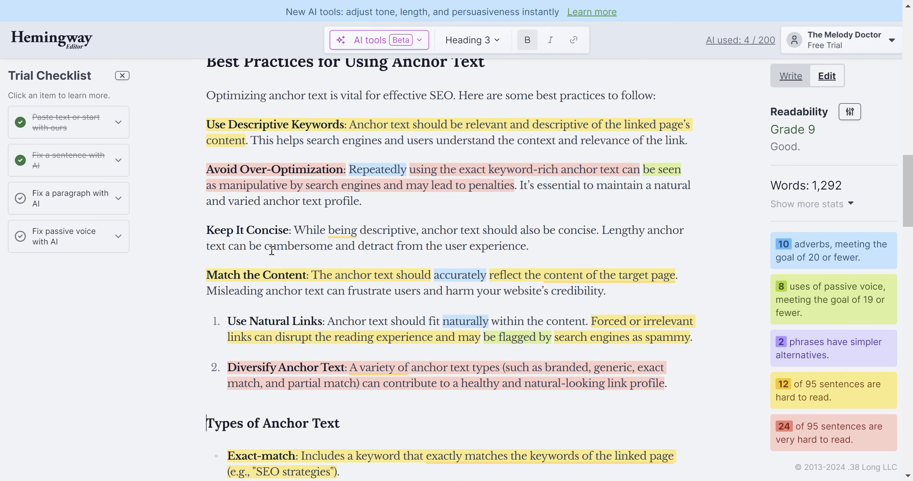
key("Up")
key("BackSpace")
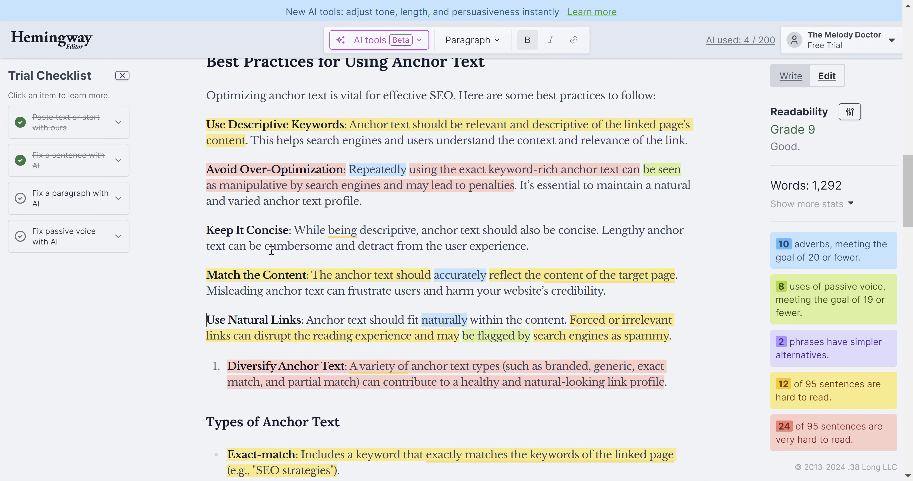
key("Down")
key("Down")
key("BackSpace")
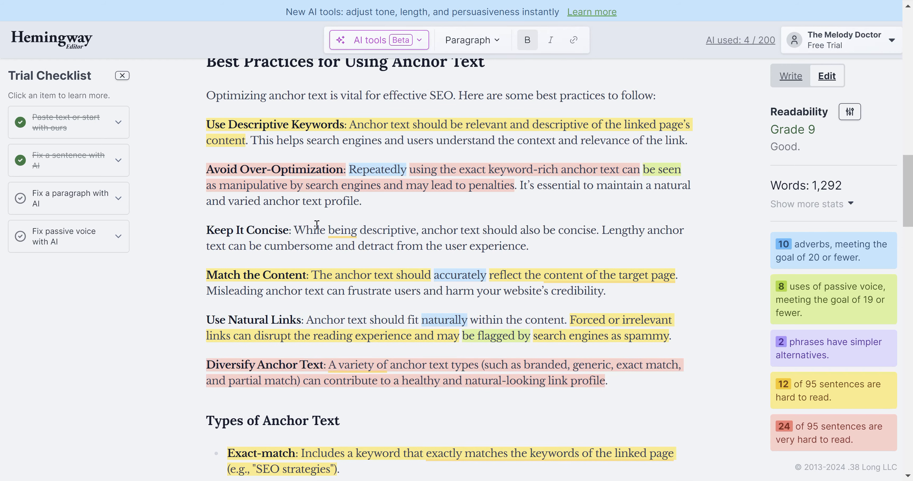
Remove the bullets from all five items under "Types of Anchor Text", from "Exact-match" through "Naked URLs".
scroll(316, 224, "down", 5)
left_click(229, 191)
key("BackSpace")
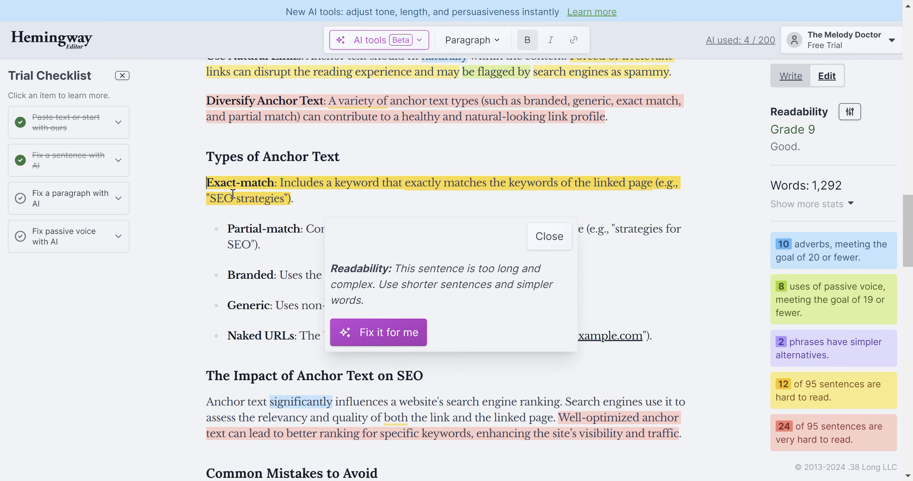
key("Down")
key("Down")
key("BackSpace")
key("Down")
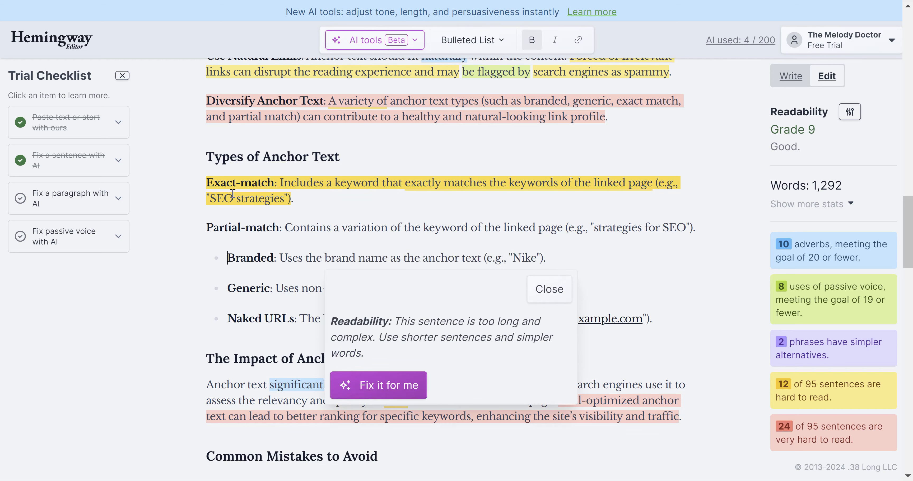
key("BackSpace")
key("Down")
key("BackSpace")
key("Down")
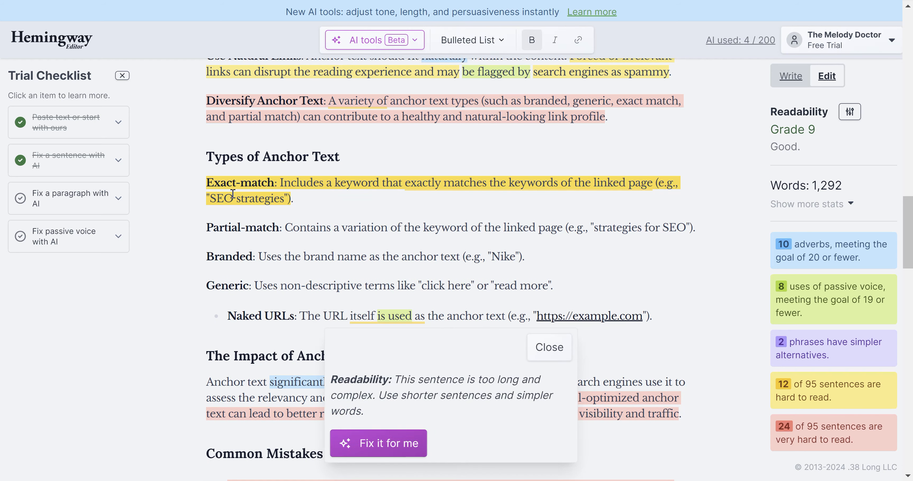
key("BackSpace")
Convert the three bulleted items under "Common Mistakes to Avoid" into plain paragraphs.
scroll(201, 206, "down", 8)
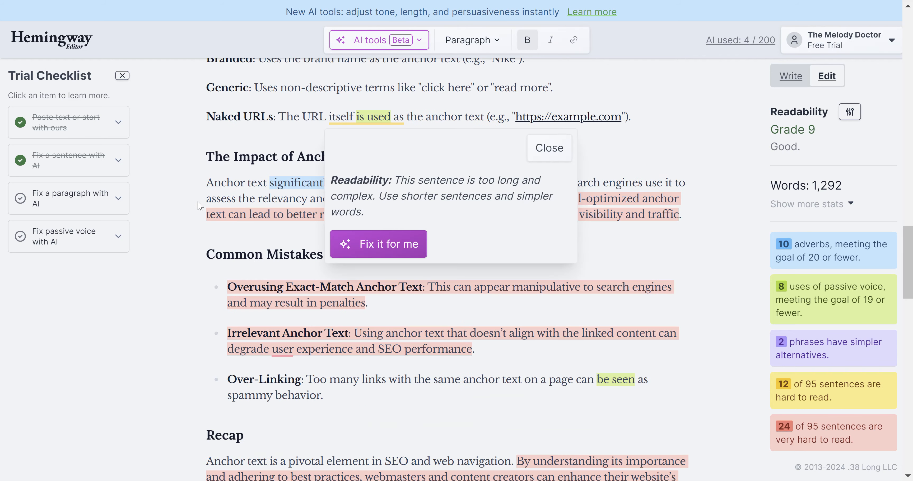
key("BackSpace")
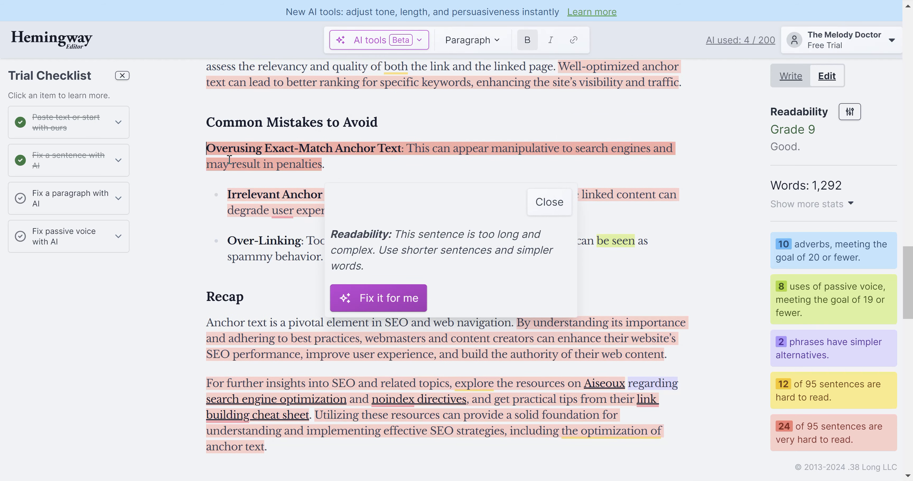
key("Down")
key("BackSpace")
key("Down")
key("Down")
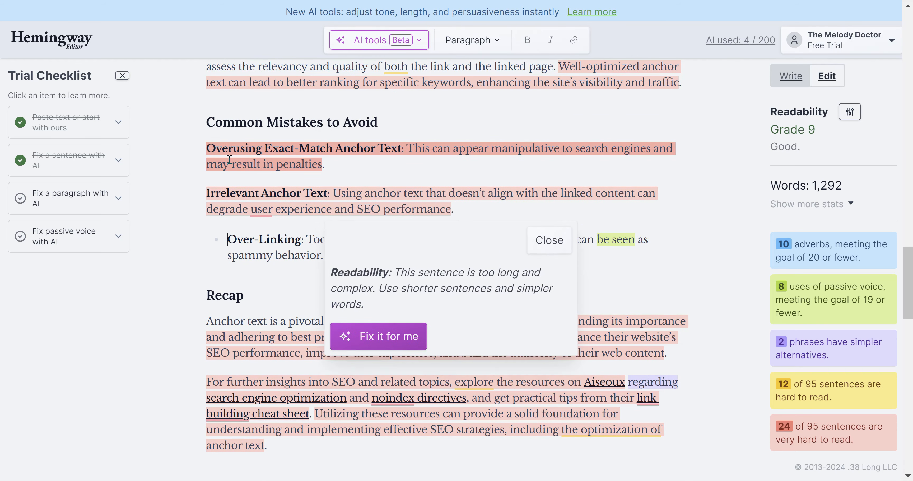
key("BackSpace")
Remove the bullets from the four items under "Crafting Anchor Text for SEO".
scroll(194, 142, "down", 9)
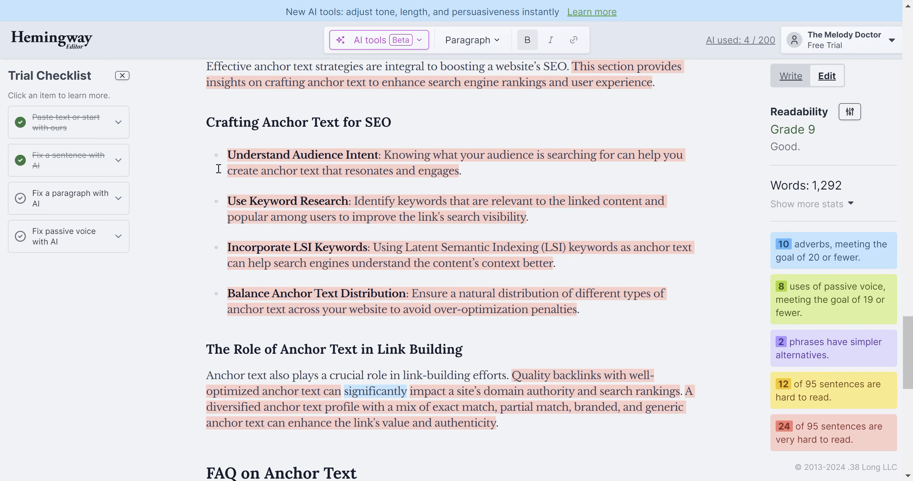
left_click(219, 159)
key("BackSpace")
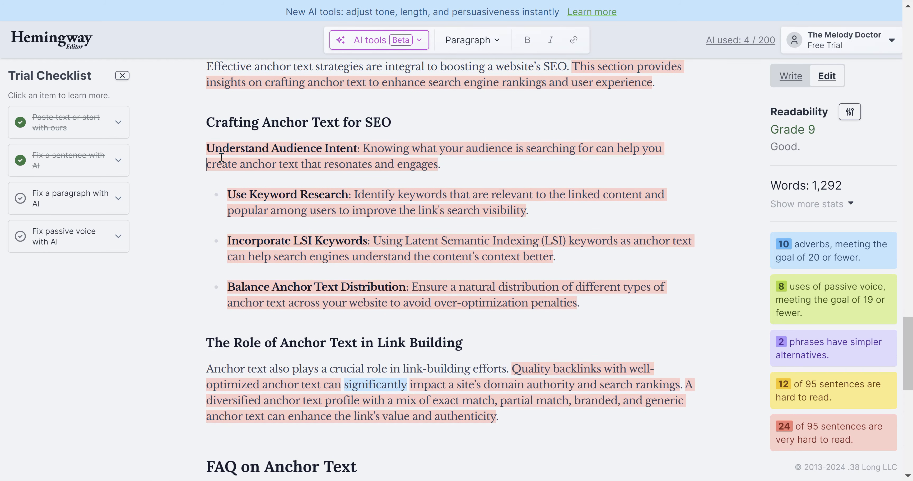
key("Down")
key("BackSpace")
key("Down")
key("BackSpace")
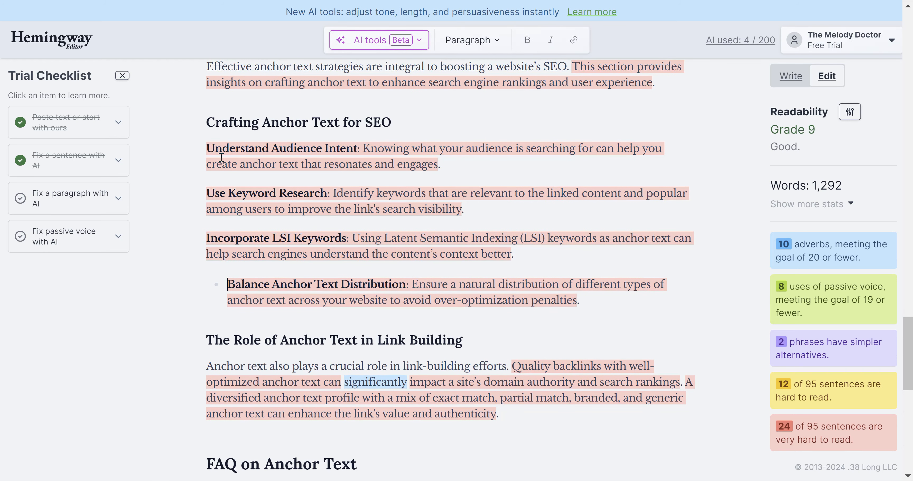
key("Down")
key("BackSpace")
Copy the whole edited article and paste it into the content of the new Shopify blog post.
scroll(403, 301, "down", 12)
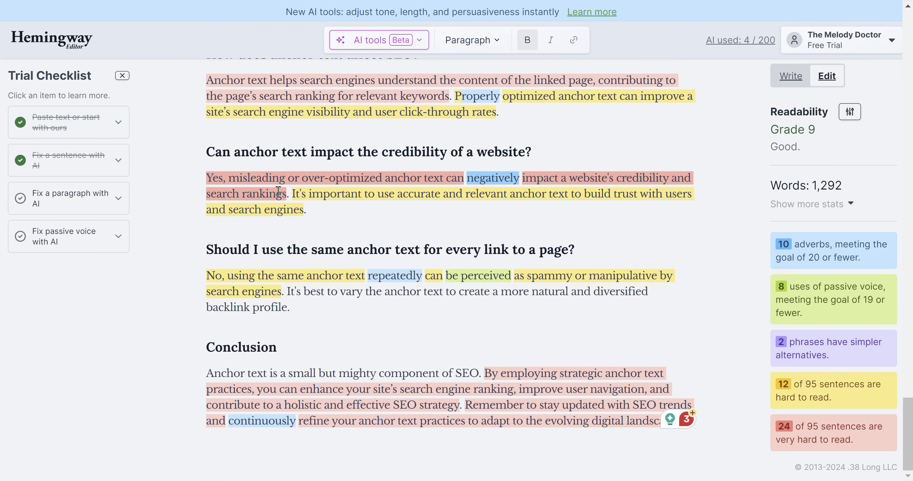
left_click(396, 319)
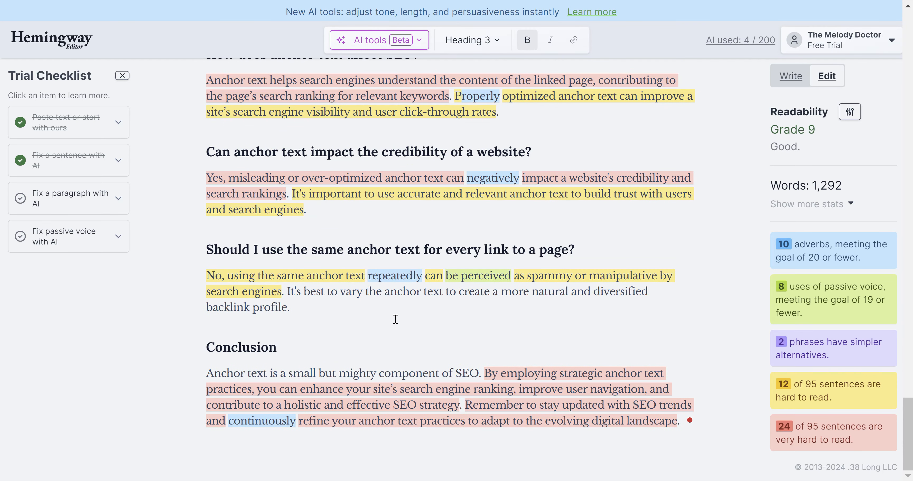
key("ctrl+a")
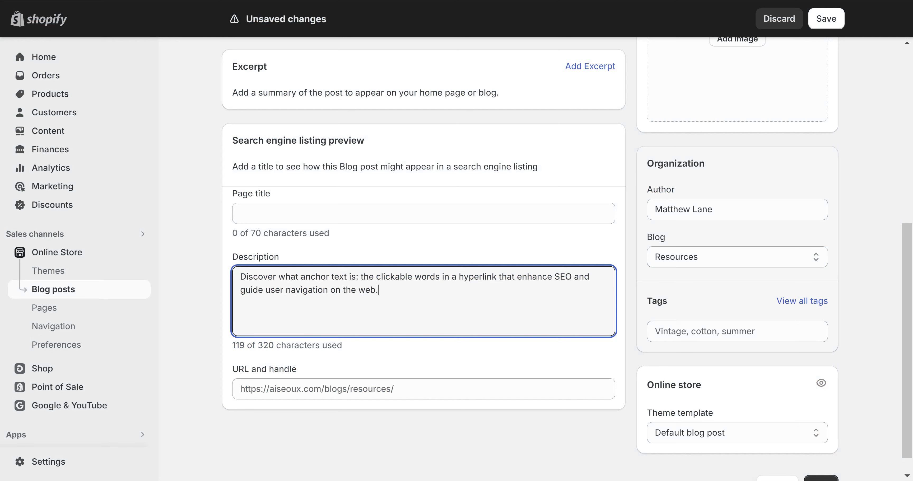
scroll(340, 271, "up", 10)
left_click(334, 296)
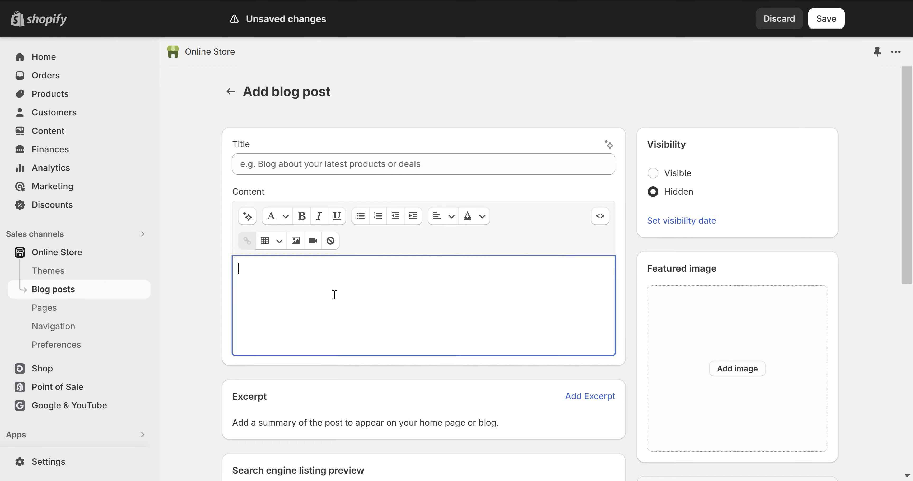
key("ctrl+v")
Review the pasted article and prefix the heading "Enhancing SEO with Effective Anchor Text Strategies" with "3.".
scroll(369, 294, "up", 20)
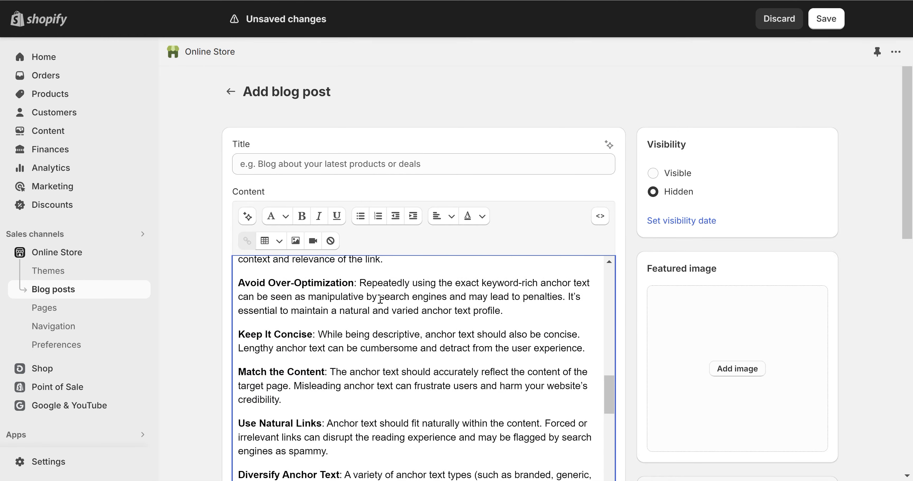
scroll(370, 286, "up", 4)
scroll(197, 184, "down", 5)
scroll(301, 179, "down", 10)
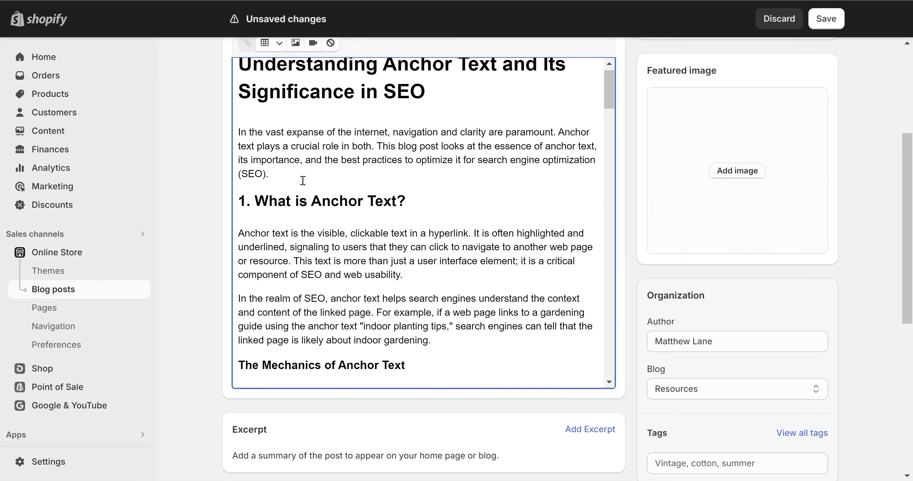
scroll(312, 179, "down", 20)
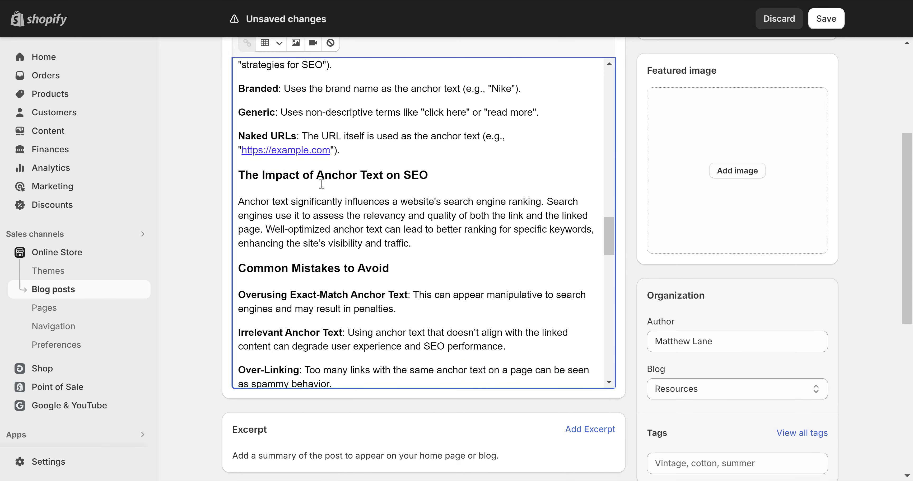
scroll(322, 184, "down", 10)
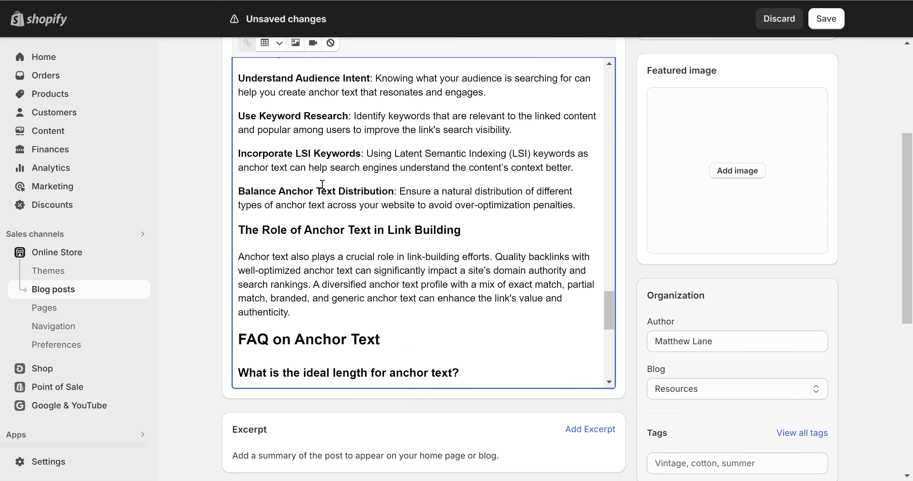
scroll(323, 184, "up", 5)
left_click(239, 146)
type("3.")
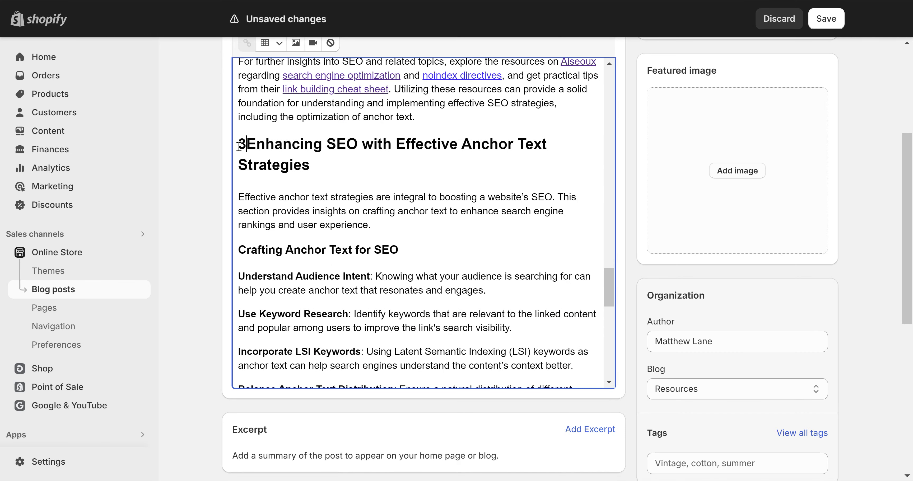
scroll(323, 172, "up", 15)
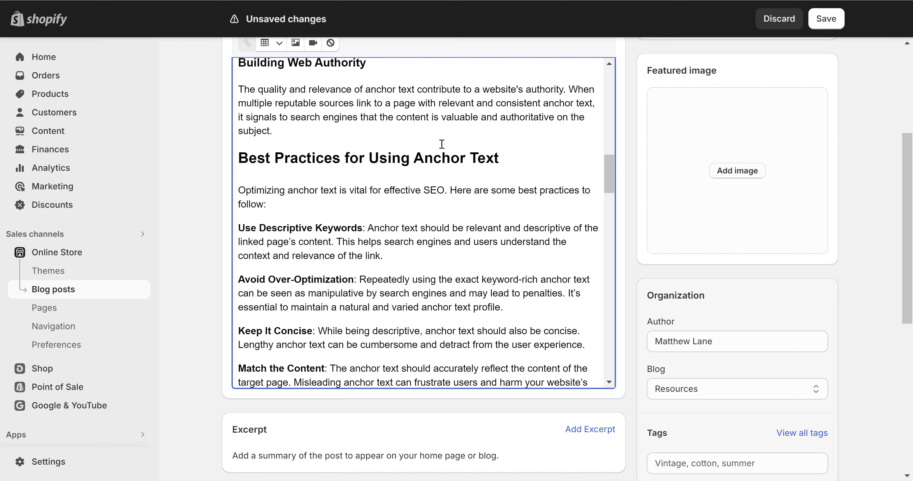
Switch to the DALL·E chat in ChatGPT and download the light-blue "What is anchor text?" computer screen image.
key("ctrl+Tab")
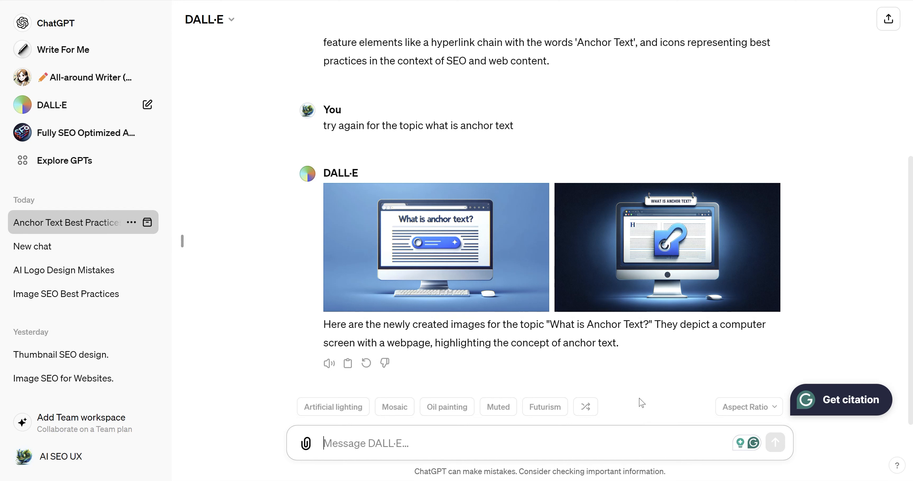
mouse_move(633, 295)
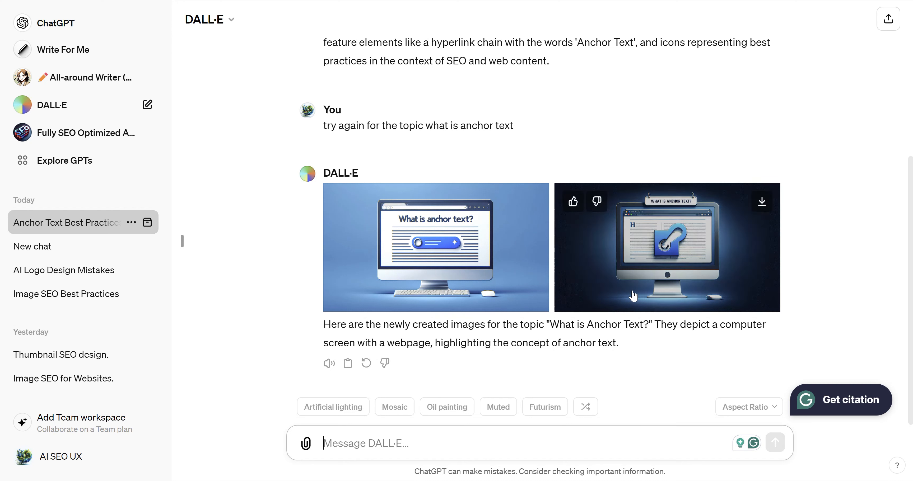
mouse_move(447, 282)
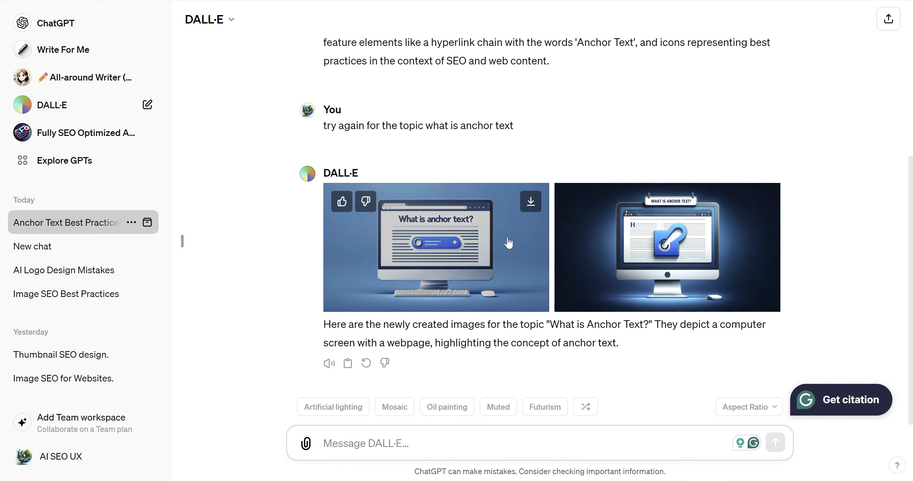
left_click(527, 206)
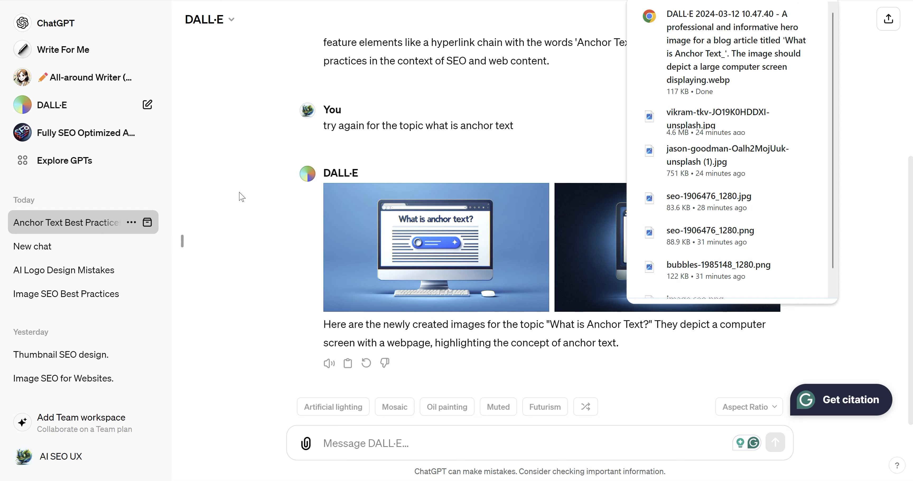
left_click(242, 197)
scroll(294, 163, "up", 2)
scroll(298, 135, "down", 2)
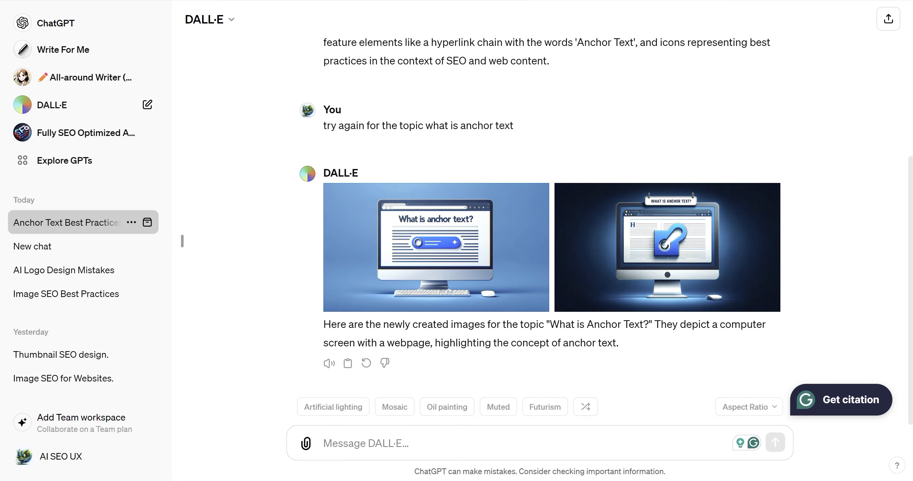
Open the ezgif WebP to JPG converter in a new browser tab.
key("ctrl+t")
type("web")
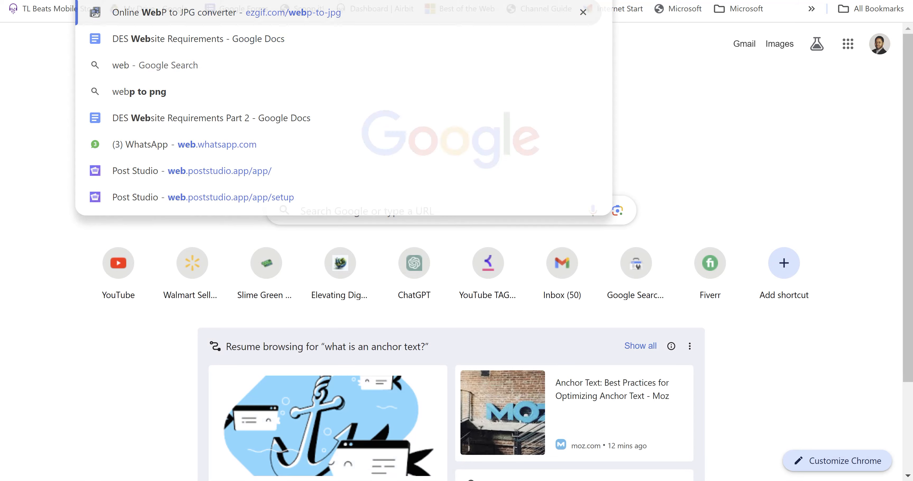
key("Return")
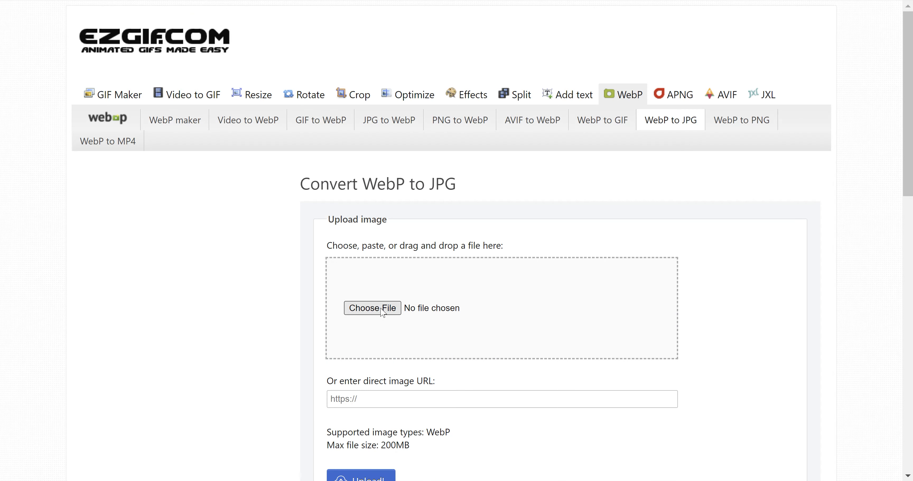
Upload the downloaded "DALL·E 2024-03-12 10.47.40" WebP image to the converter.
left_click(381, 312)
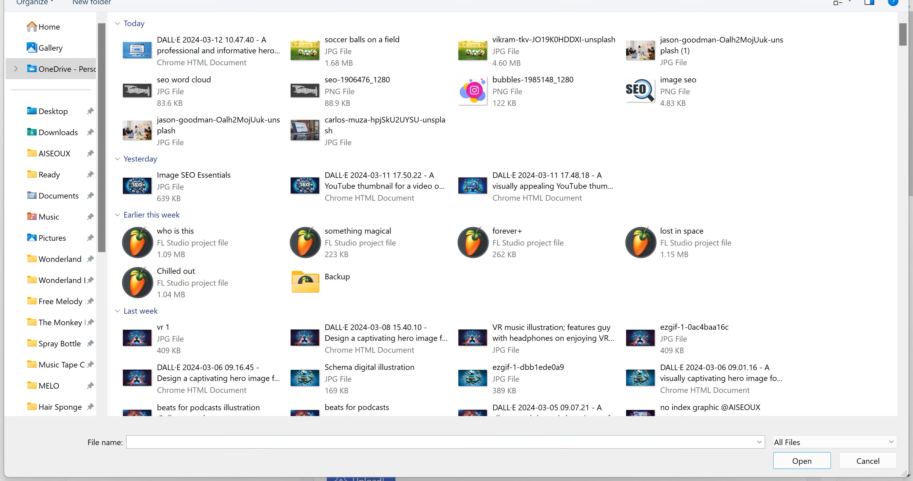
double_click(201, 51)
scroll(354, 248, "down", 4)
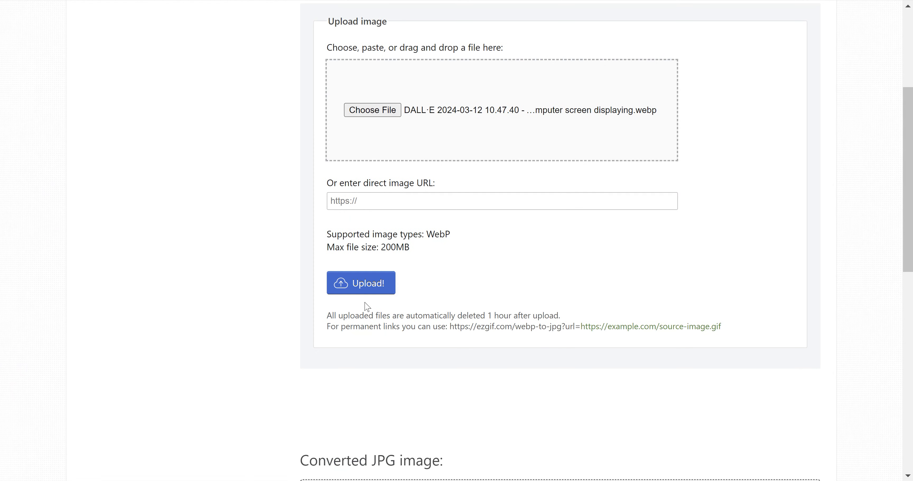
left_click(361, 287)
Convert the uploaded hero image to JPG, keeping the default quality and background color.
scroll(425, 263, "down", 5)
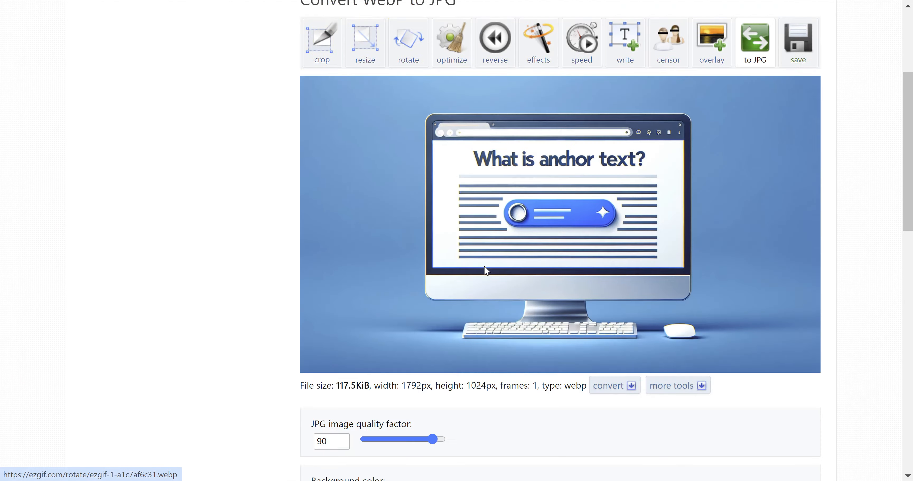
scroll(461, 280, "down", 8)
left_click(383, 220)
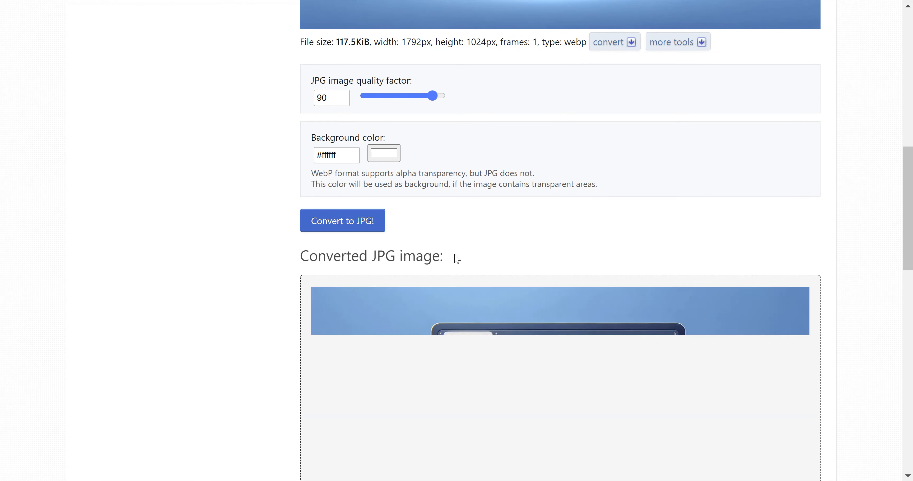
Save the converted JPG image to the computer under its suggested name ezgif-1-b9c5fbb7ed.
scroll(457, 259, "down", 5)
right_click(508, 252)
left_click(569, 285)
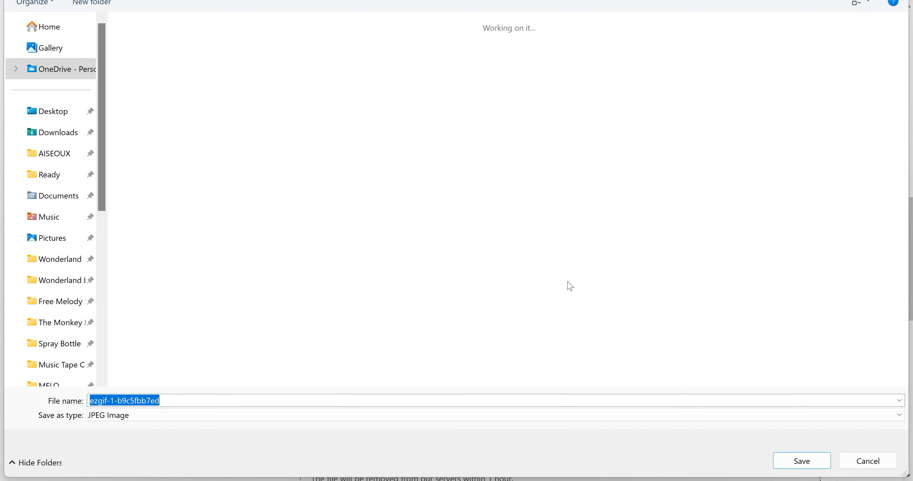
key("Return")
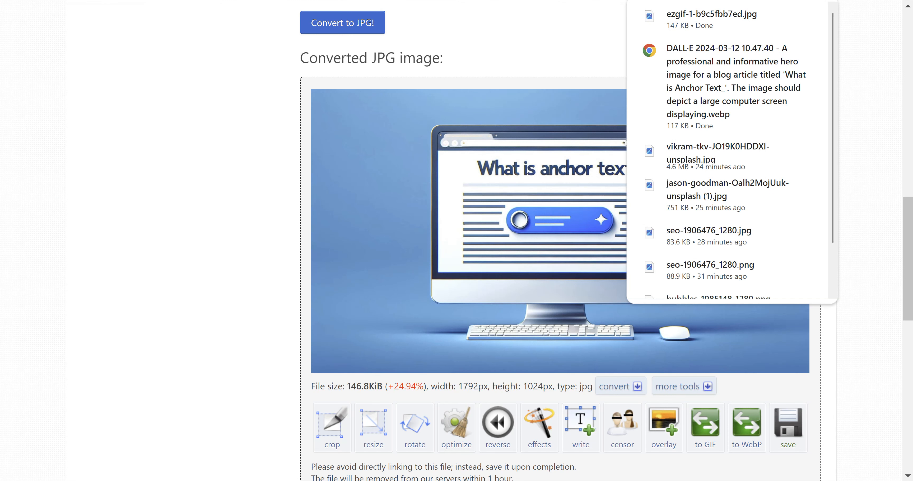
Open an online image compression site in a new browser tab and go to its upload area.
key("ctrl+t")
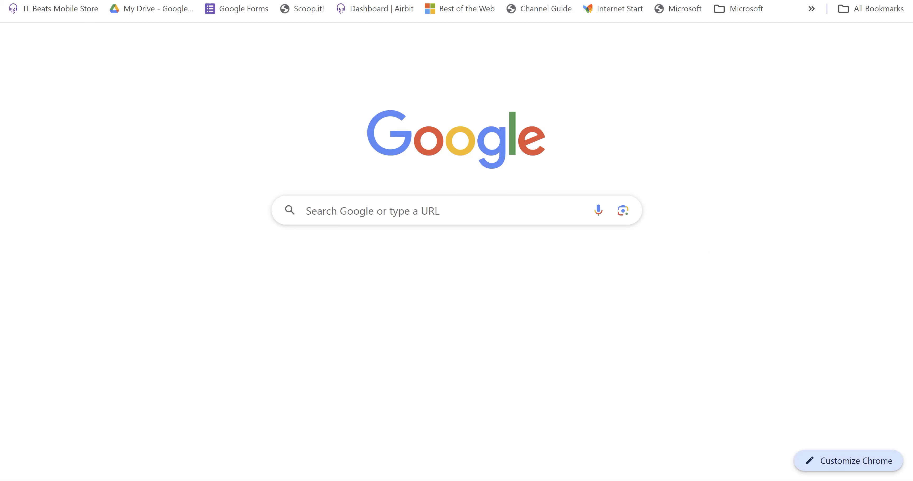
type("com")
key("Return")
scroll(447, 275, "down", 7)
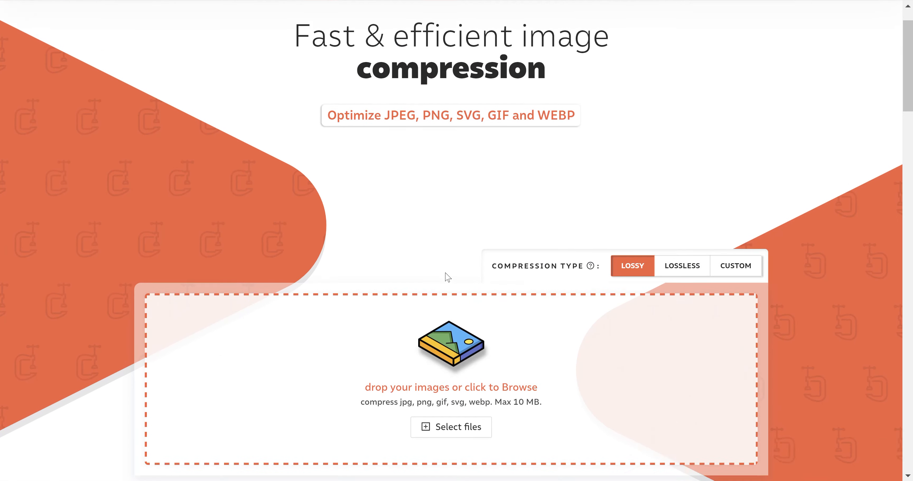
Compress ezgif-1-b9c5fbb7ed.jpg with the lossy compression type and download the compressed file.
left_click(488, 213)
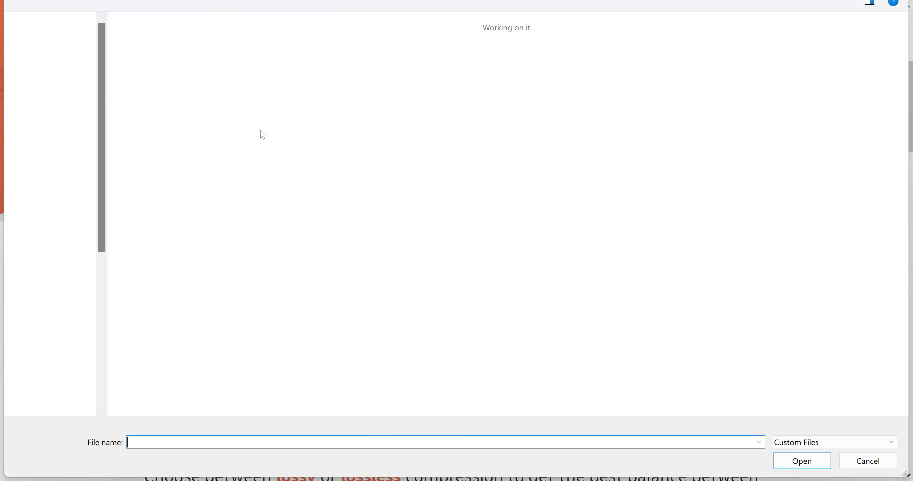
double_click(190, 57)
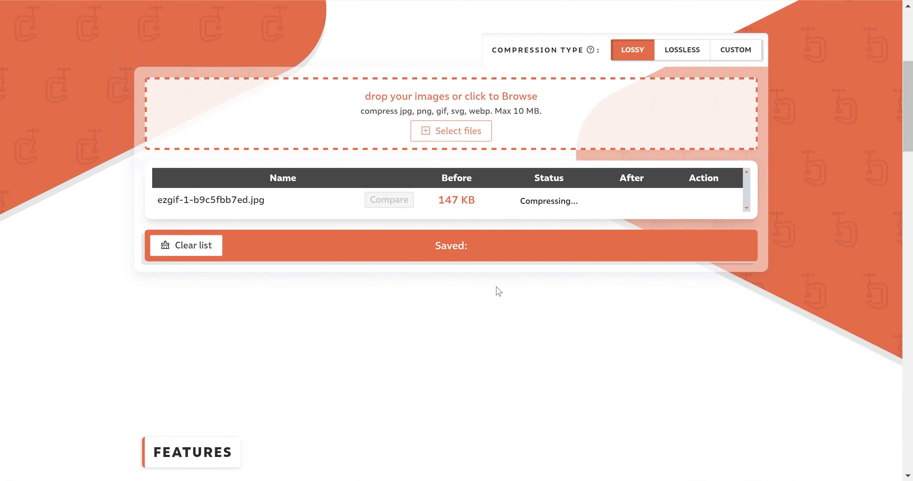
left_click(689, 202)
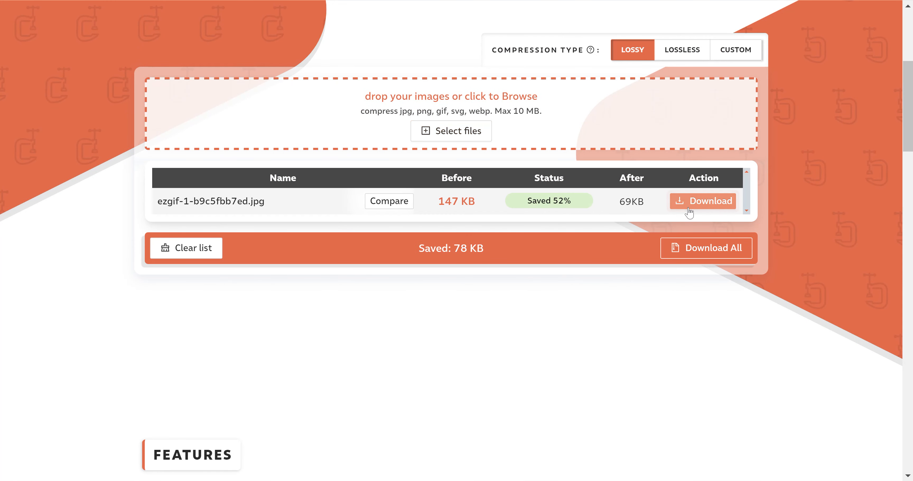
Rename the compressed JPG "anchor text illustration featuring selected text on a computer, neat blue color scheme" and add it as the Shopify post's featured image.
scroll(188, 159, "up", 4)
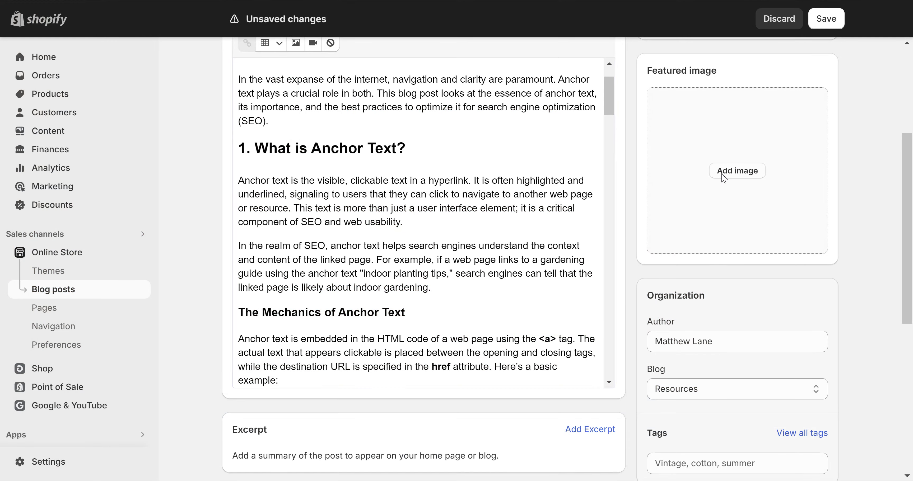
left_click(724, 170)
left_click(161, 54)
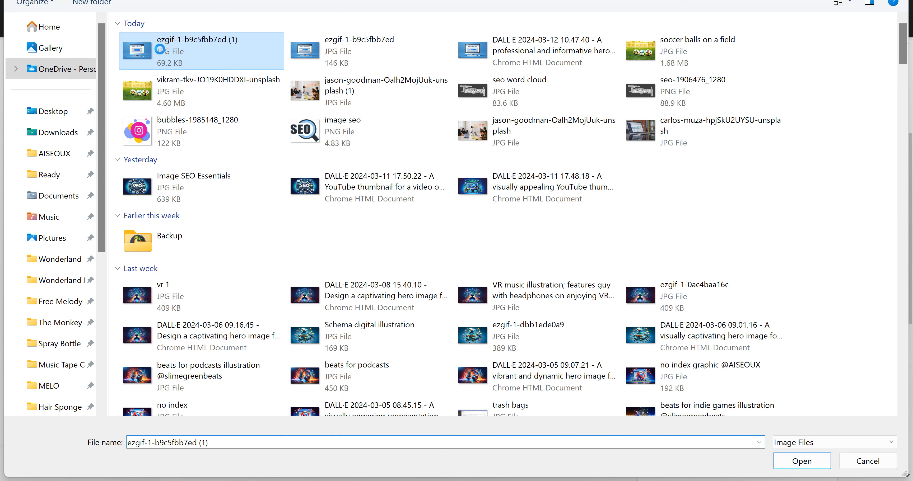
right_click(161, 53)
left_click(250, 402)
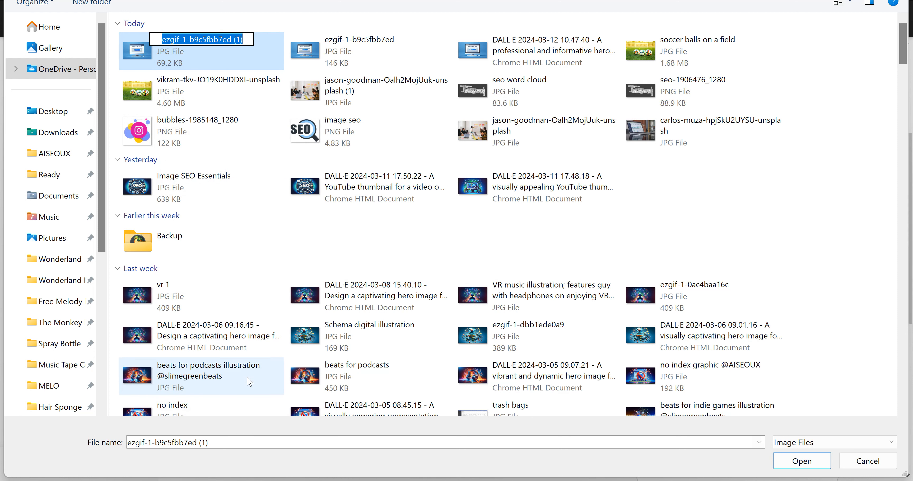
type("achor text")
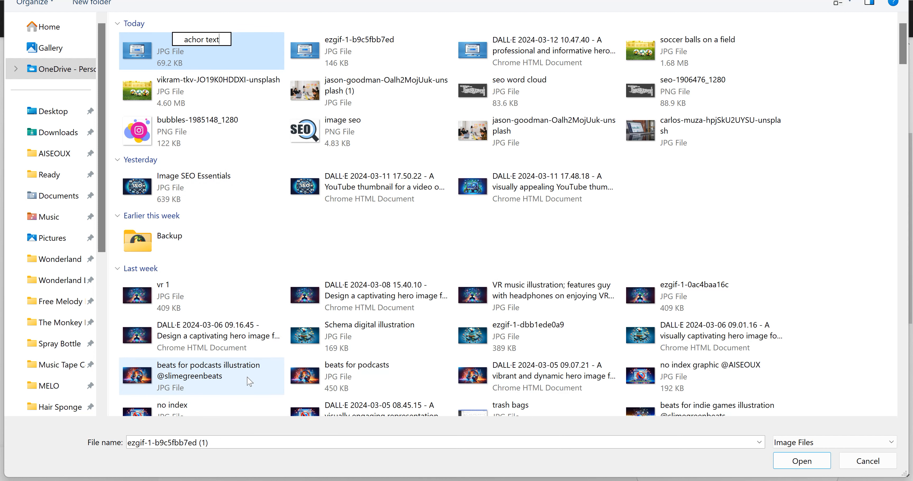
key("BackSpace")
key("BackSpace")
key("BackSpace")
key("BackSpace")
key("BackSpace")
key("BackSpace")
key("BackSpace")
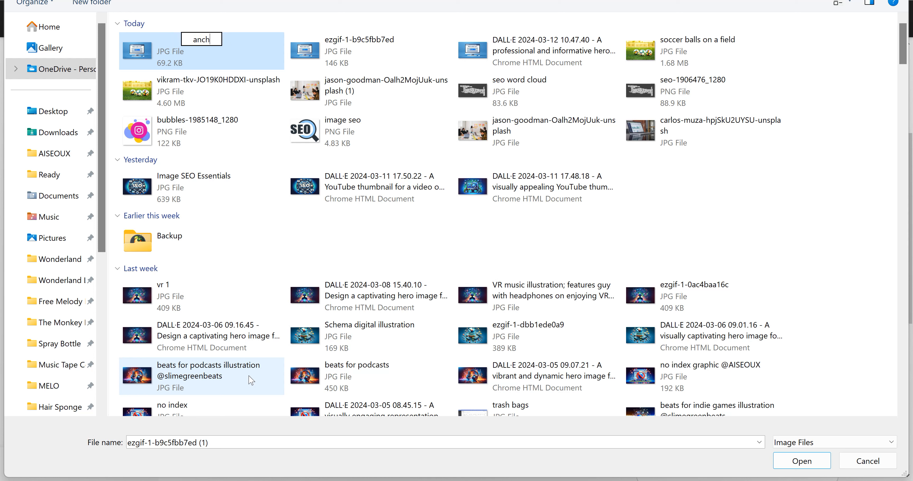
type("nchor text")
type("ustration")
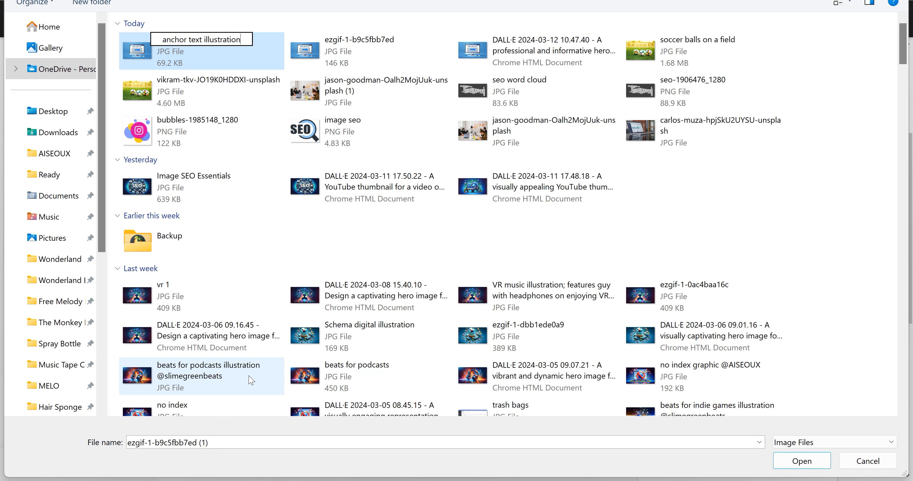
type(" featuring ")
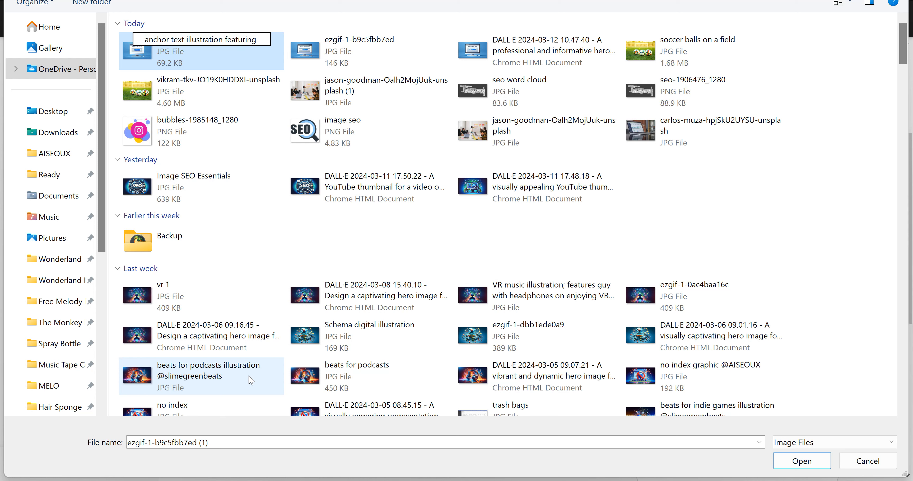
type(" a")
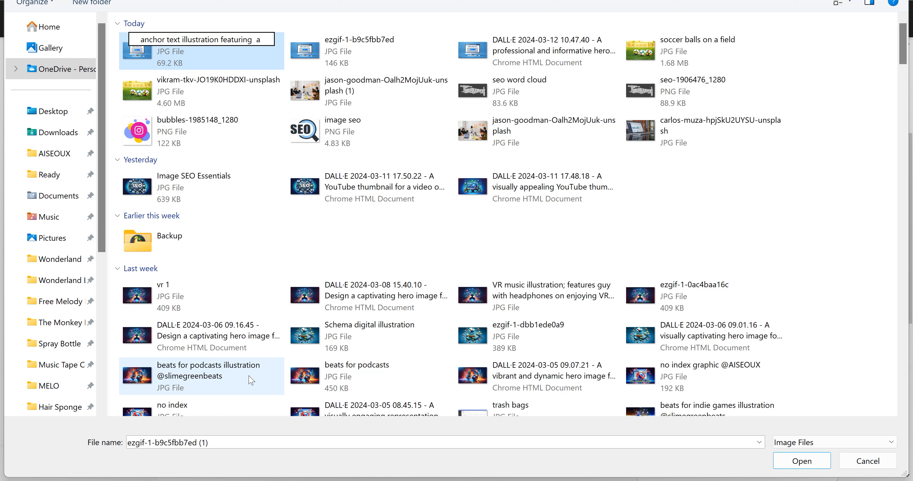
key("BackSpace")
key("BackSpace")
key("BackSpace")
type("a")
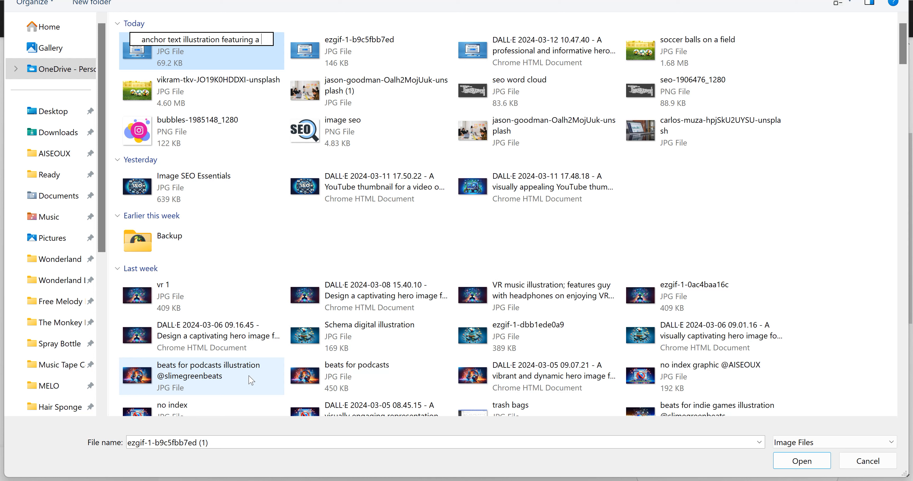
key("BackSpace")
key("BackSpace")
type("sel")
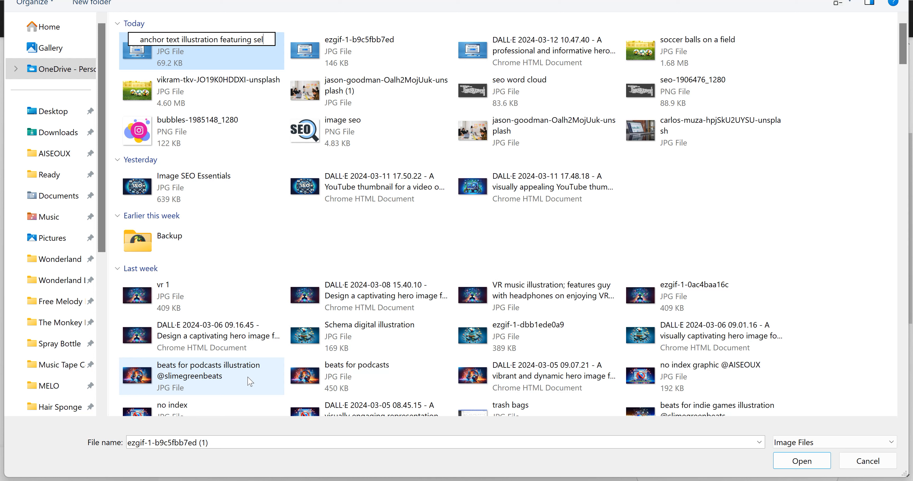
type("ected text on a ")
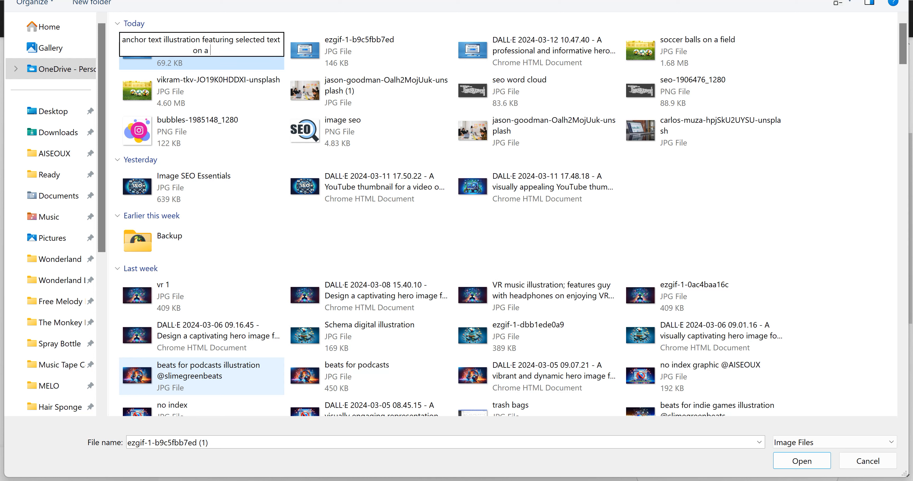
type("computer, neat blue color scheme")
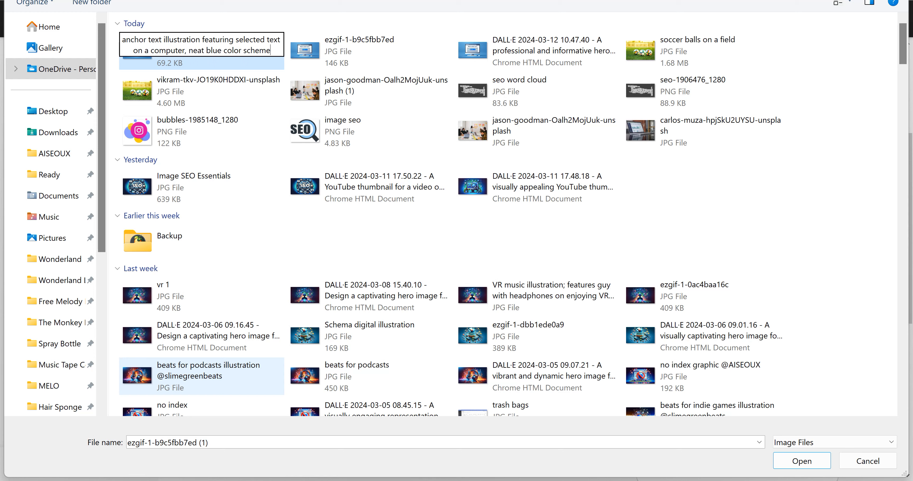
key("Return")
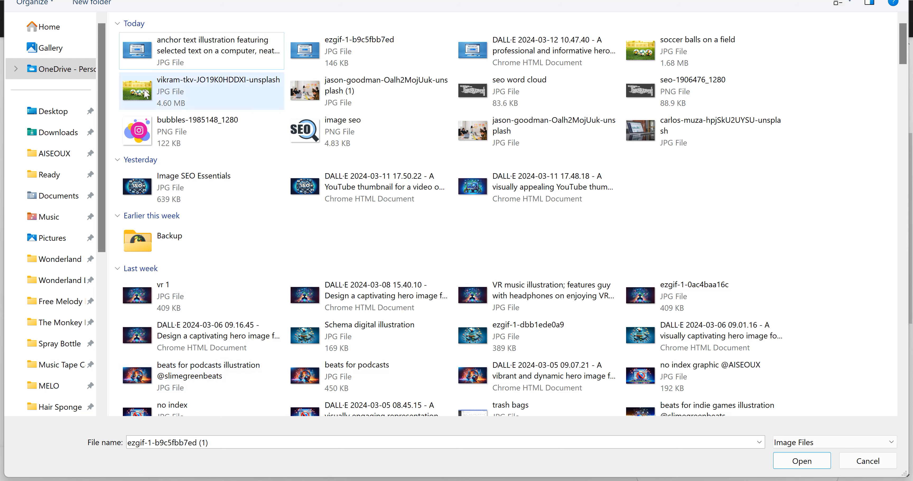
left_click(169, 62)
key("Return")
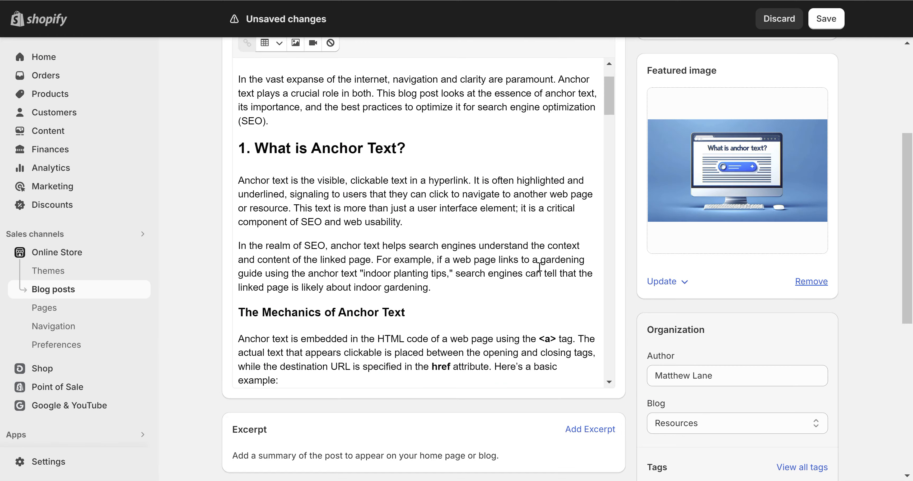
Draft the featured image's alt text as 'Computor showing "What is anchor text?" on the monitor'.
left_click(782, 193)
left_click(505, 230)
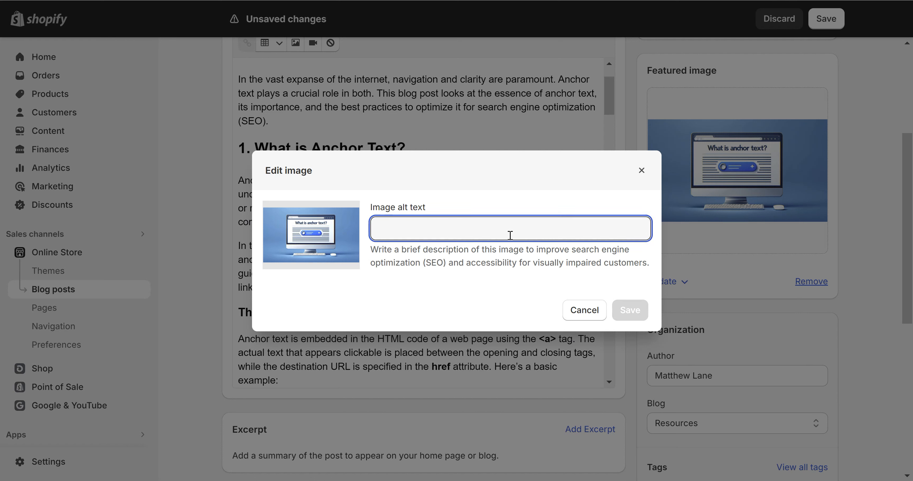
type("Com")
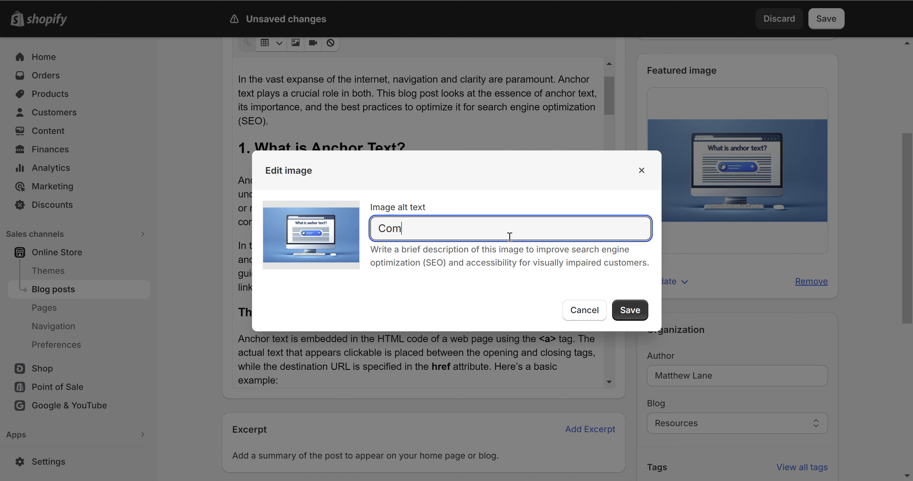
type("putor showing ")
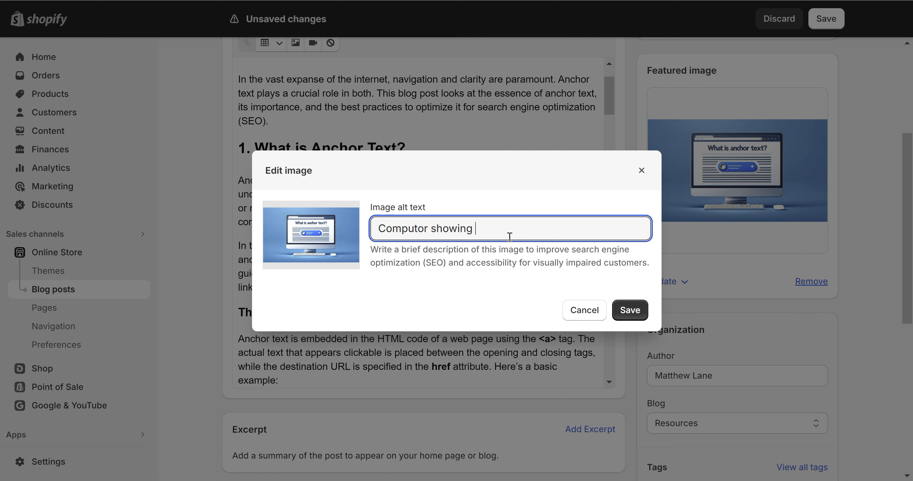
type("\"Q")
key("BackSpace")
type("What is achnor")
key("BackSpace")
key("BackSpace")
key("BackSpace")
key("BackSpace")
key("BackSpace")
type("nchor text")
key("BackSpace")
key("BackSpace")
key("BackSpace")
key("BackSpace")
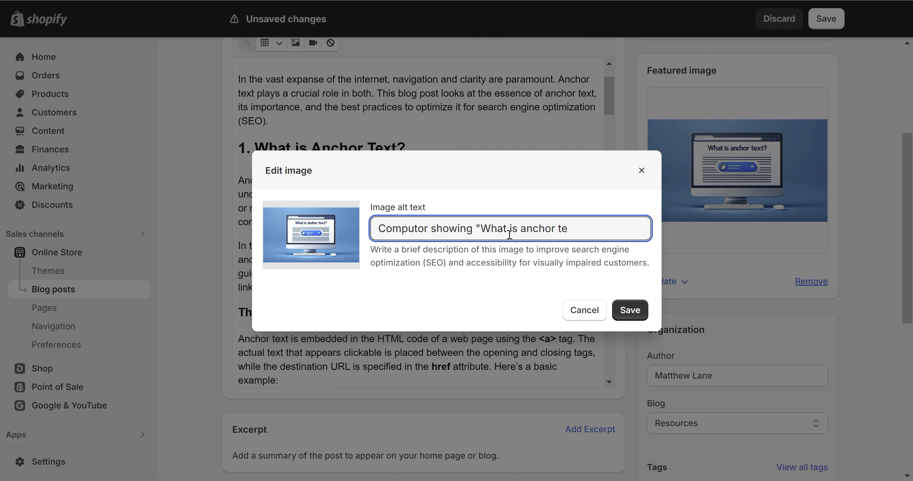
type("text?\" on the monitor")
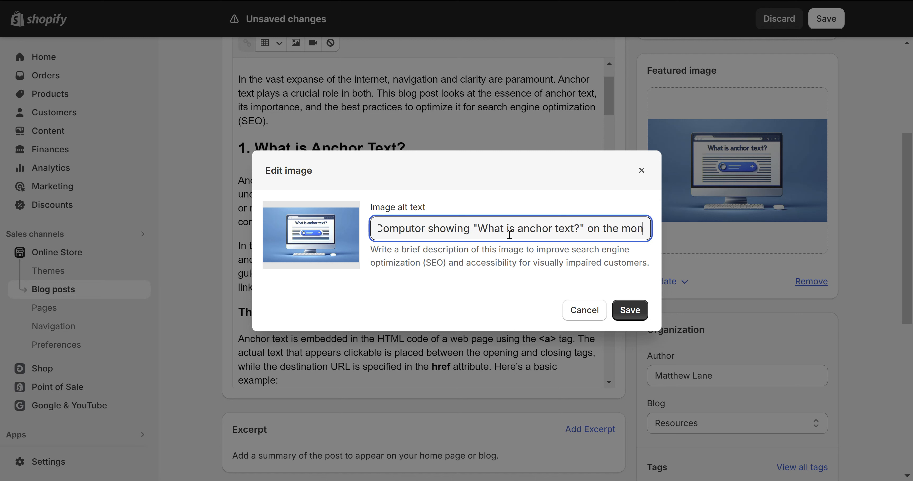
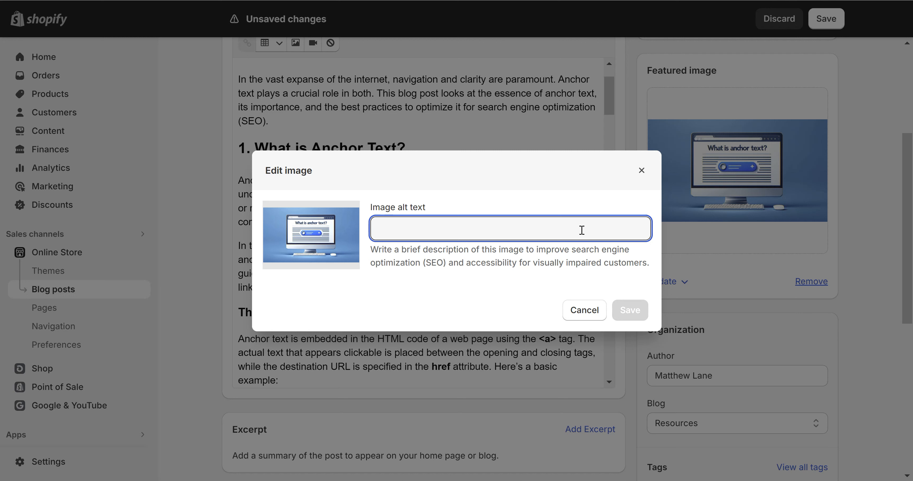
Set the featured image's alt text to "Illustration showing highlighted anchor text on a computer screen" and save it.
type("Illustration sho")
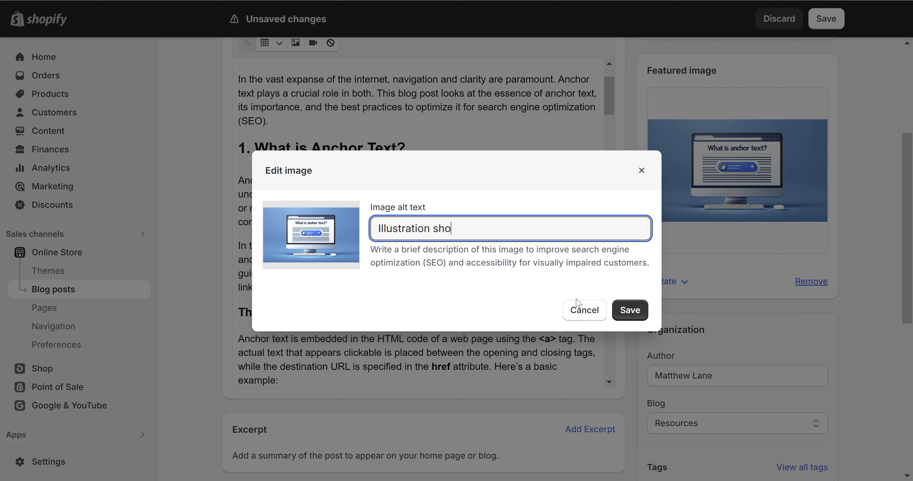
type("wing highlihgte")
key("BackSpace")
key("BackSpace")
key("BackSpace")
key("BackSpace")
type("ghted am")
key("BackSpace")
type("nchor text on a")
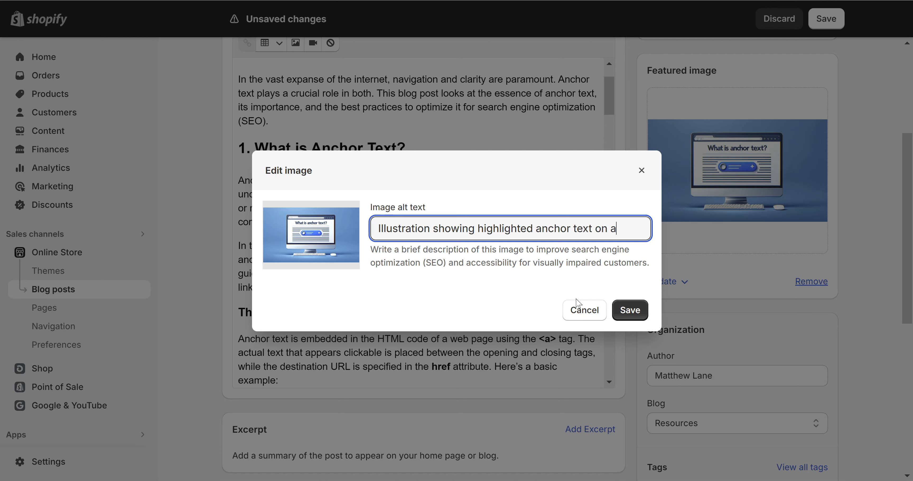
type(" computer screen")
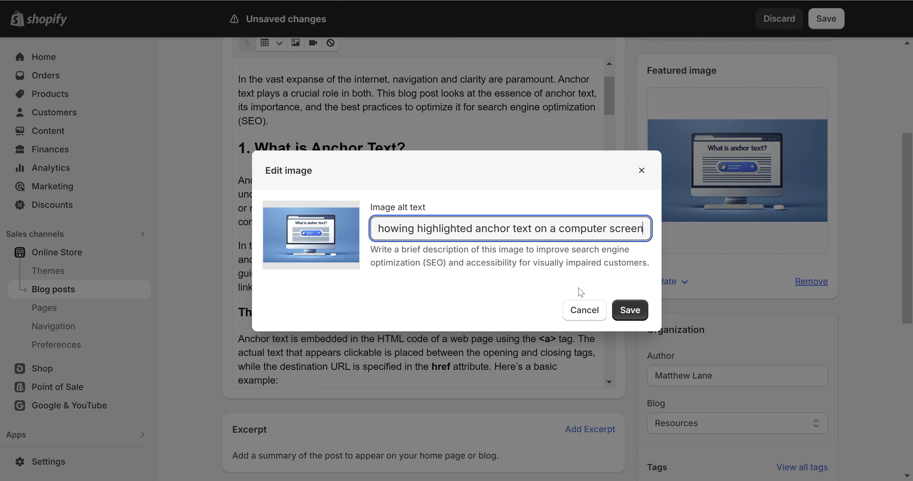
left_click(624, 310)
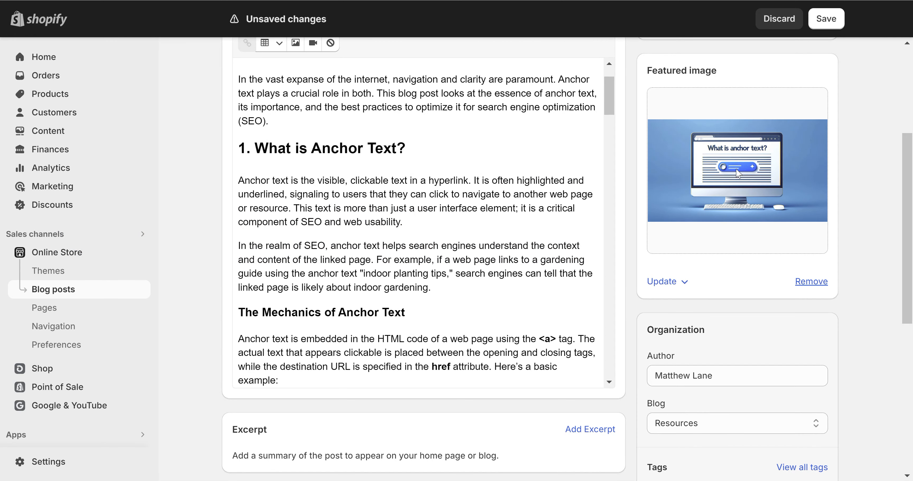
Extend the featured image's alt text by appending ". With a blue color scheme" after "computer screen".
left_click(734, 176)
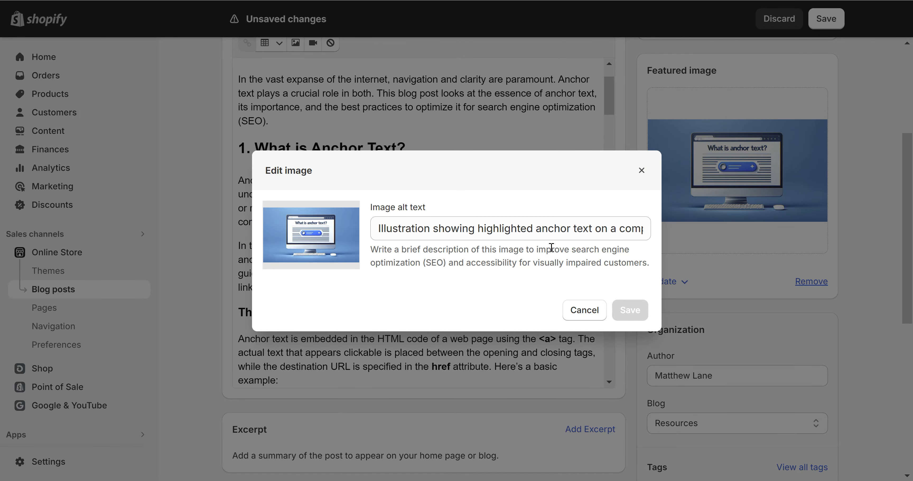
left_click(573, 234)
key("Right")
key("Right")
key("Right")
key("Right")
key("Right")
key("Right")
key("Right")
key("Right")
key("Right")
key("Right")
key("Right")
key("Right")
key("Right")
key("Right")
key("Right")
key("Right")
key("Right")
key("Right")
key("Right")
key("Right")
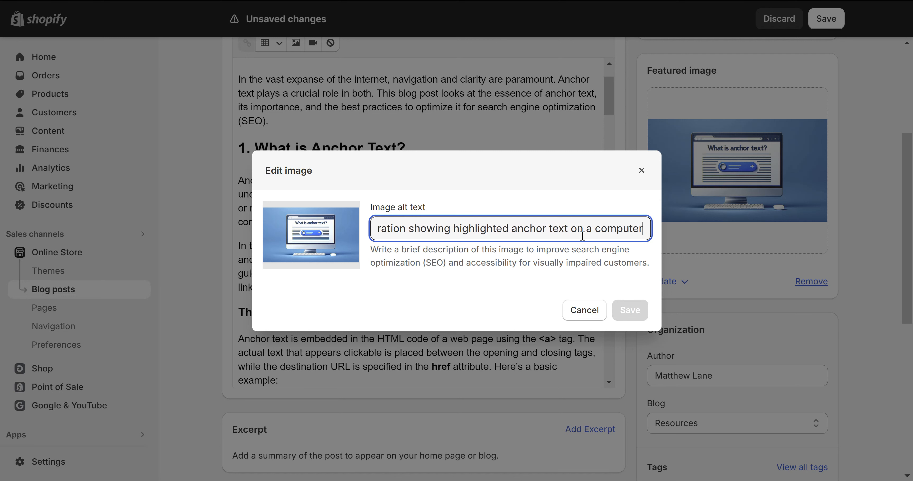
type(".")
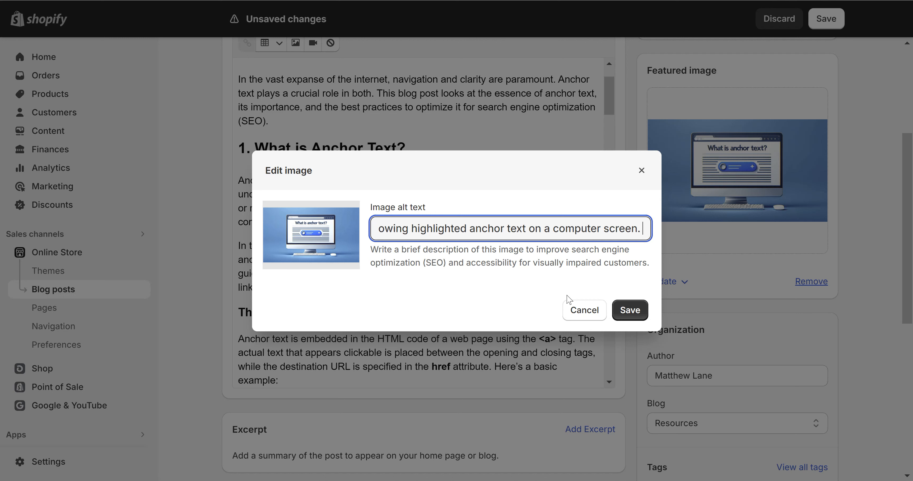
type(" Blue co")
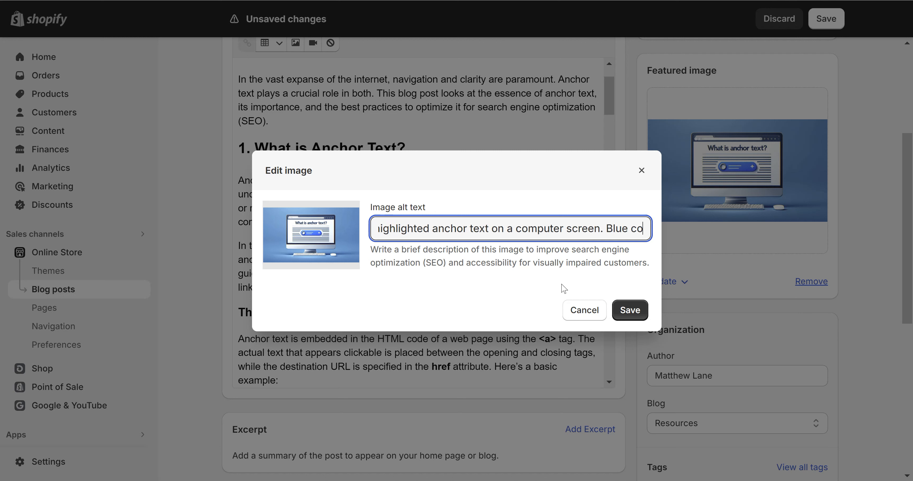
type("lor scheme")
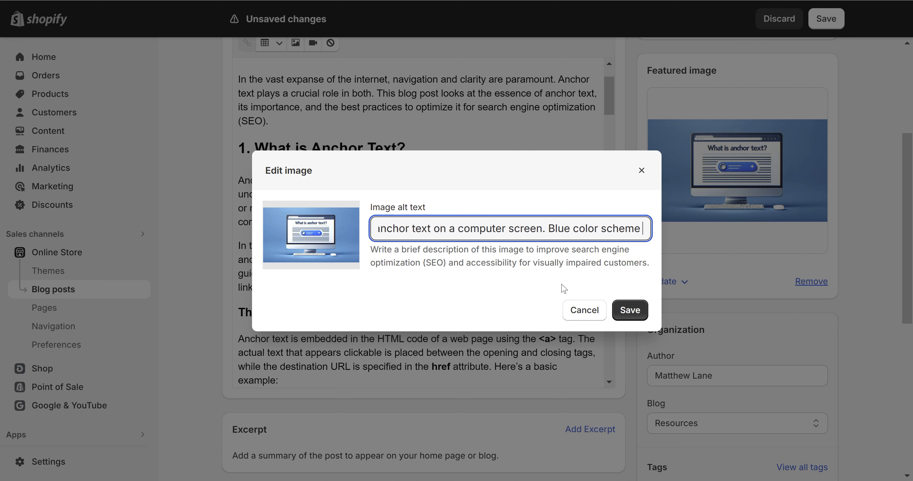
key("BackSpace")
key("BackSpace")
key("BackSpace")
key("BackSpace")
key("BackSpace")
key("BackSpace")
key("BackSpace")
key("BackSpace")
key("BackSpace")
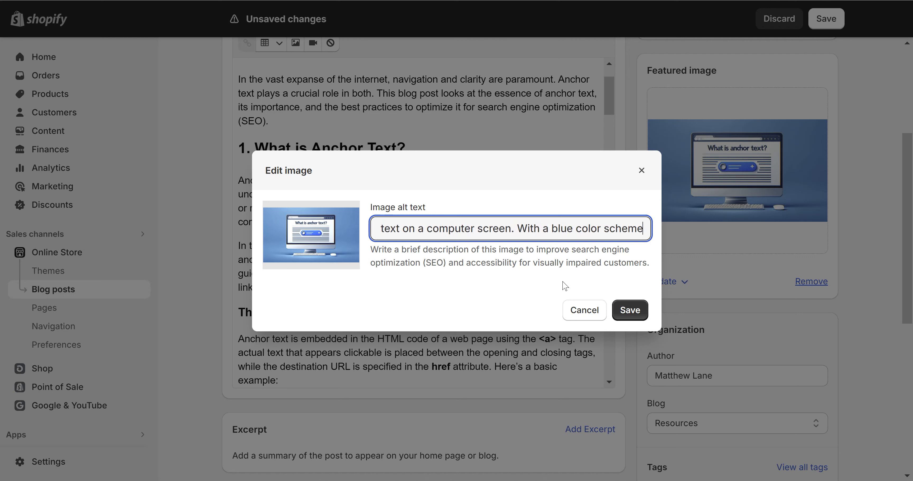
Complete the alt text with "representing the typical color scheme of anchor links." and save it.
type("representing the ttyp")
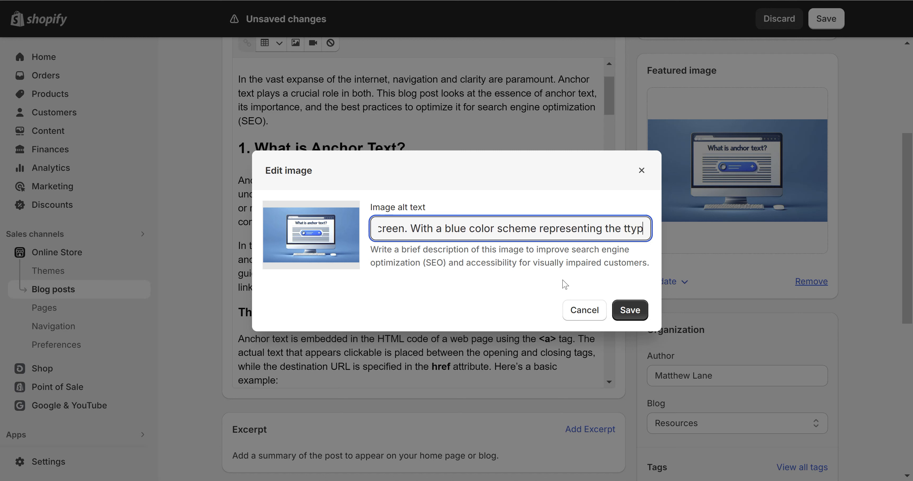
key("BackSpace")
key("BackSpace")
type("ypical colo")
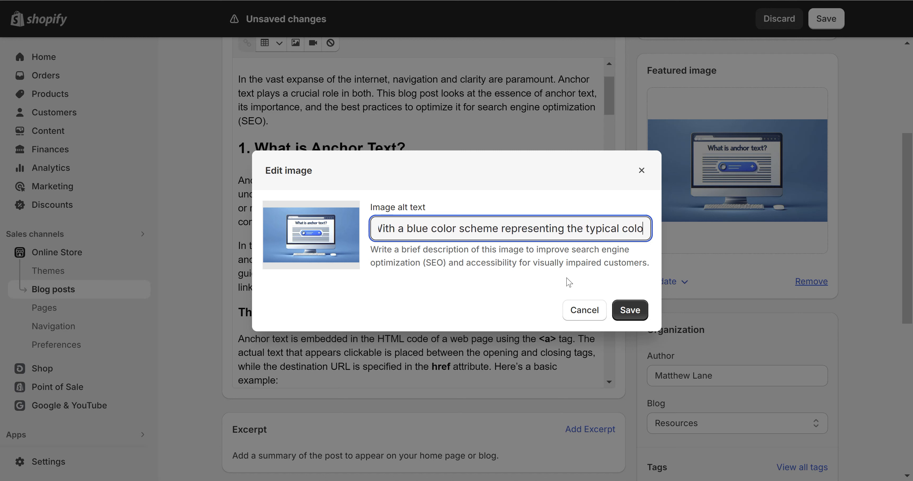
type("r scheme of ")
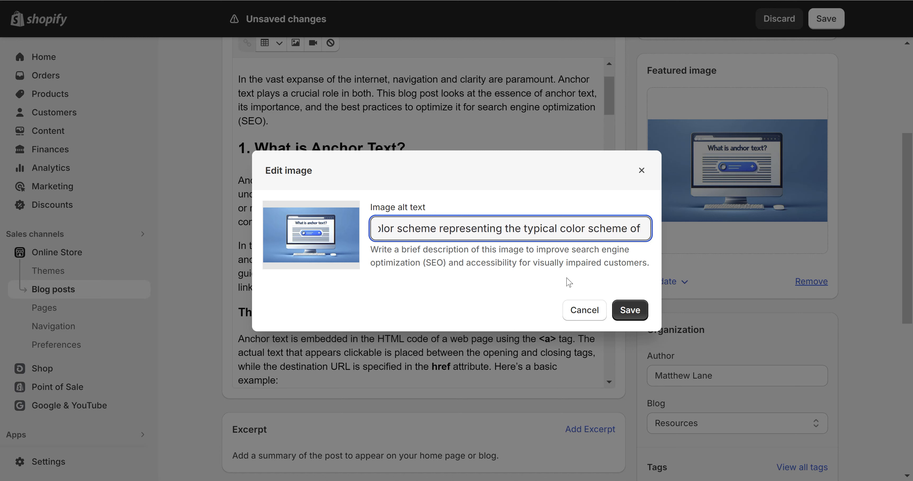
type("anchor links.")
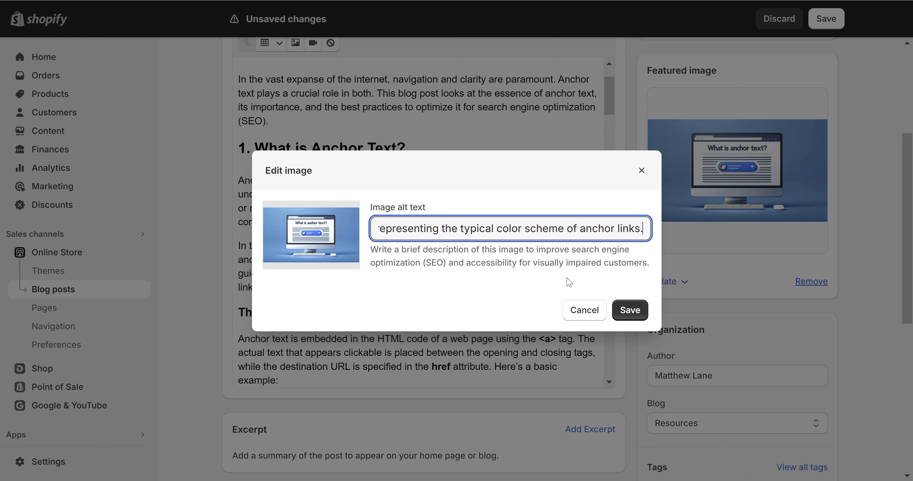
left_click(640, 313)
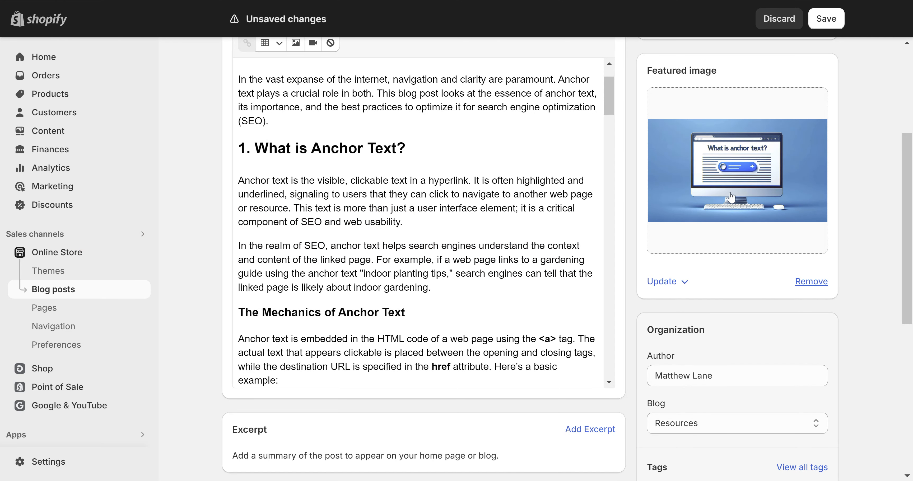
Reopen the featured image's alt text, read it through to its end, and close it without editing.
left_click(732, 202)
left_click(594, 309)
left_click(748, 195)
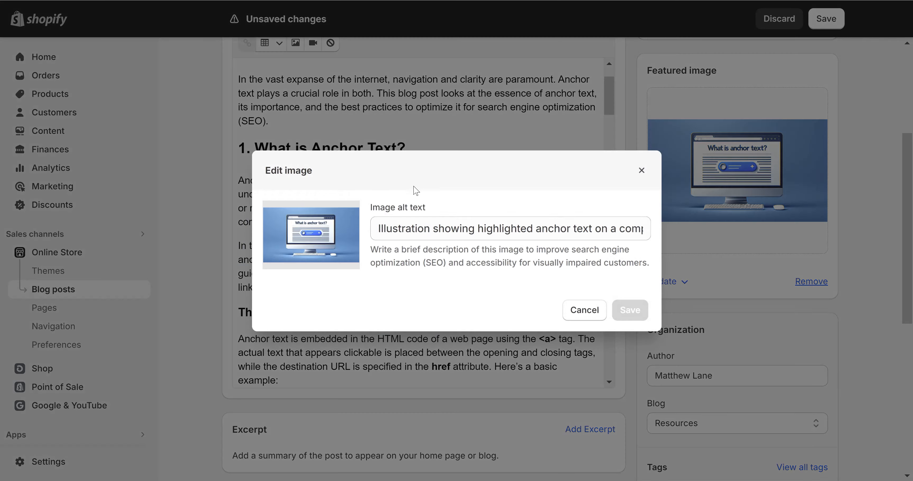
left_click(398, 228)
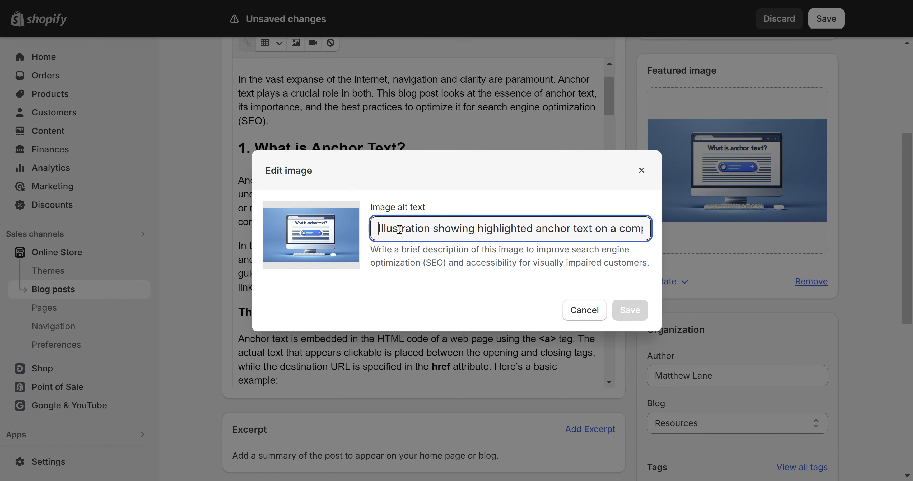
key("Right")
key("Right")
key("Right")
key("Right")
key("Right")
key("Right")
key("Right")
key("Right")
key("Right")
key("Right")
key("Right")
key("Right")
key("Right")
key("Right")
key("Right")
key("Right")
key("Right")
key("Right")
key("Right")
key("Right")
key("Right")
key("Right")
key("Right")
key("Right")
key("Right")
key("Right")
key("Right")
key("Right")
key("Right")
key("Right")
key("Right")
key("Right")
type("With a ")
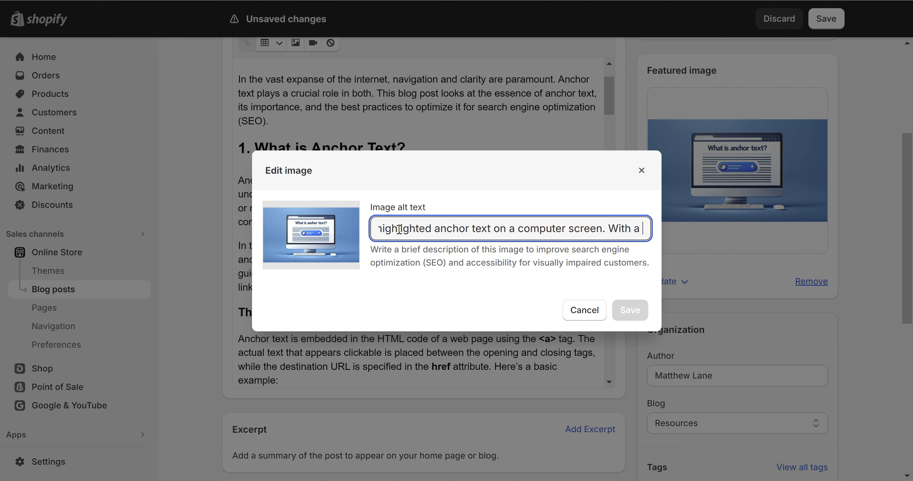
type("b")
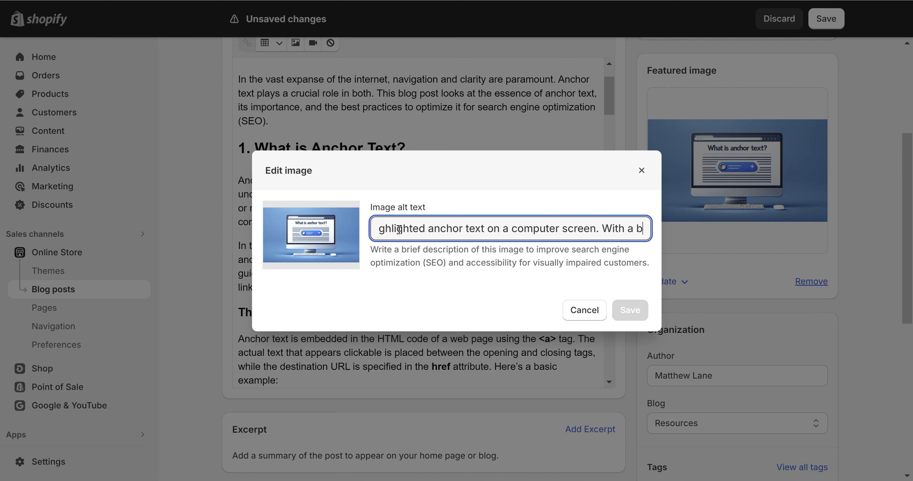
type("lue color scheme representing the typical color scheme of anchor links.")
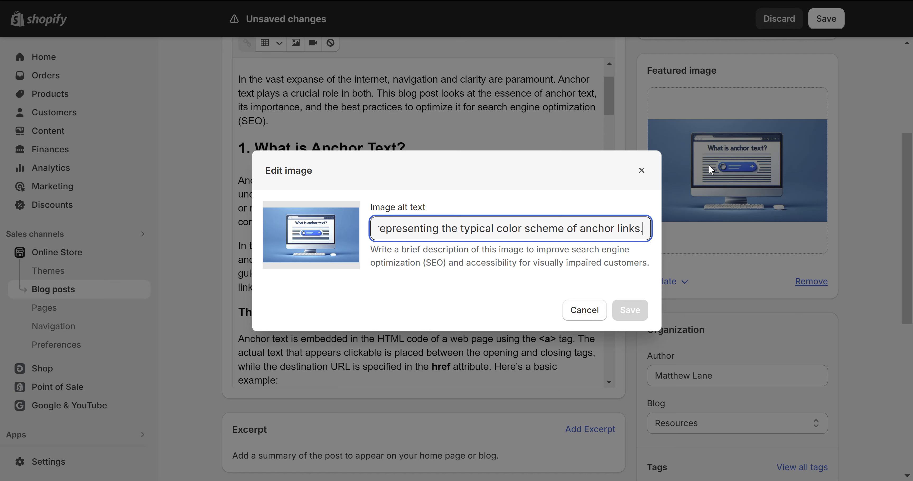
left_click(584, 310)
Copy the heading "Understanding Anchor Text and Its Significance in SEO" from the post content into the blog post's title.
scroll(395, 225, "up", 2)
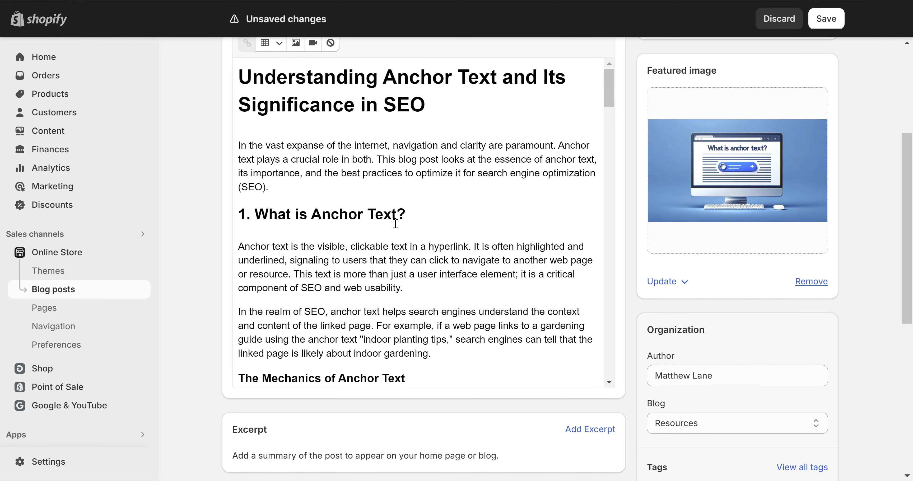
left_click_drag(435, 106, 240, 77)
key("ctrl+c")
scroll(252, 128, "up", 3)
left_click(288, 96)
key("ctrl+v")
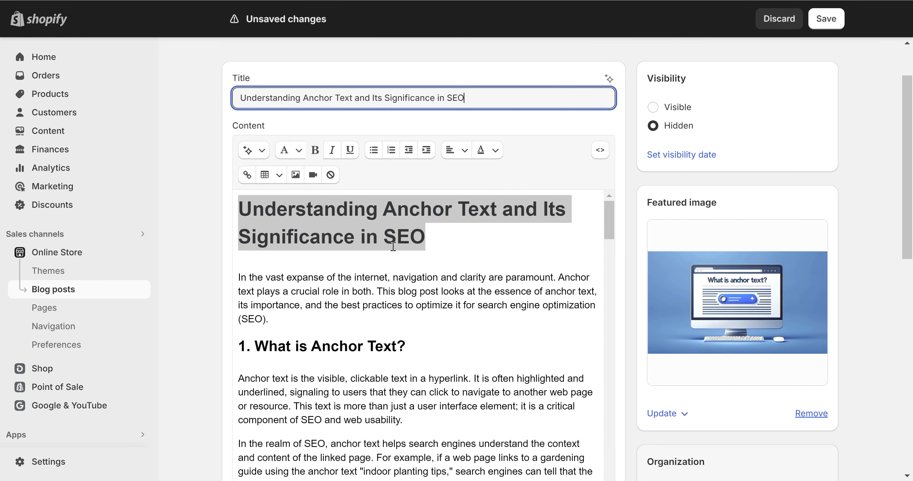
Delete the duplicated main heading from the start of the blog post's content.
left_click_drag(389, 226, 220, 213)
key("BackSpace")
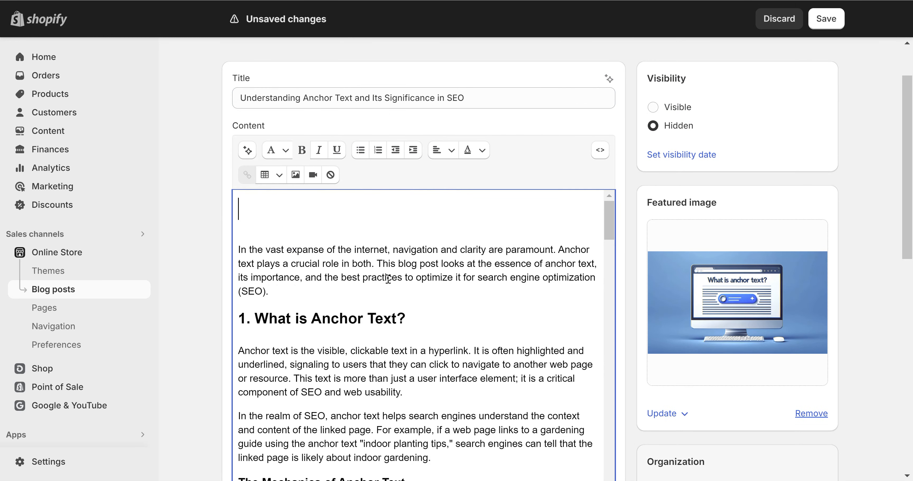
key("Down")
key("BackSpace")
key("ctrl+z")
Draft in ChatGPT's Write For Me chat 'write a meta title for this in under 60 characters, include the keywords what is an anchor text and "best practices"'.
scroll(221, 251, "down", 4)
left_click(110, 0)
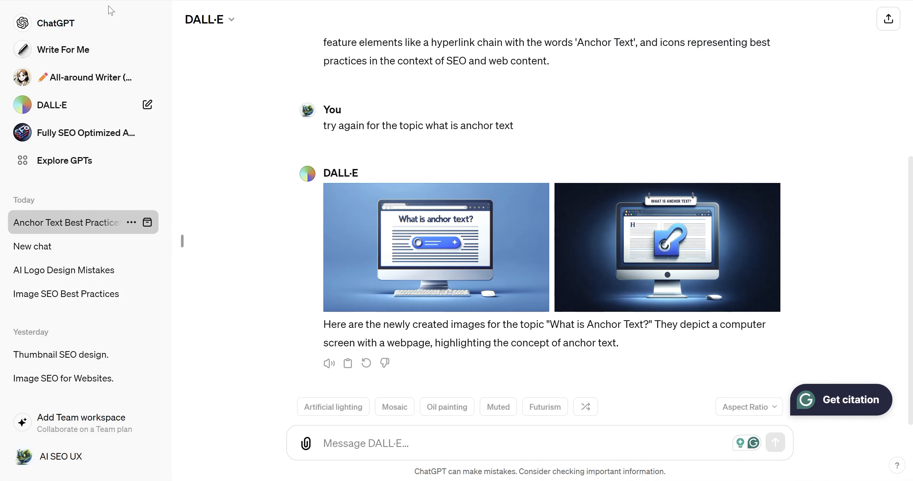
left_click(106, 1)
scroll(436, 347, "down", 6)
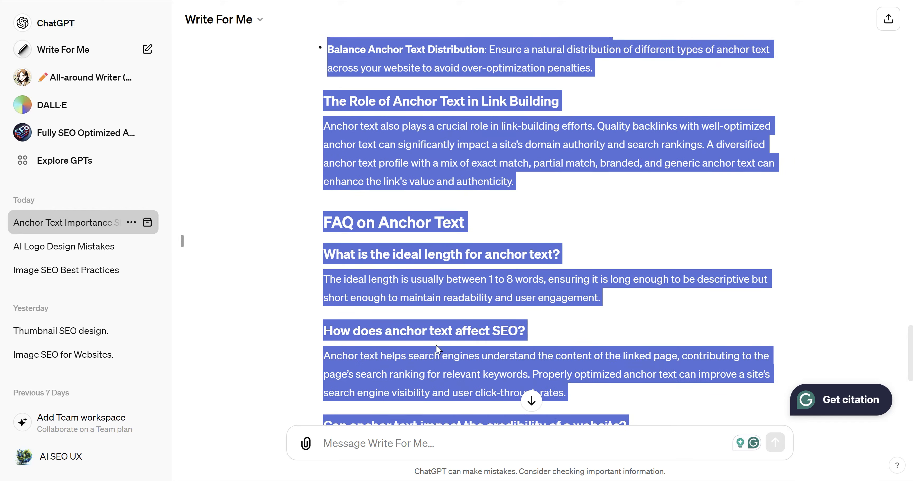
scroll(438, 350, "down", 6)
left_click(439, 443)
type("wr")
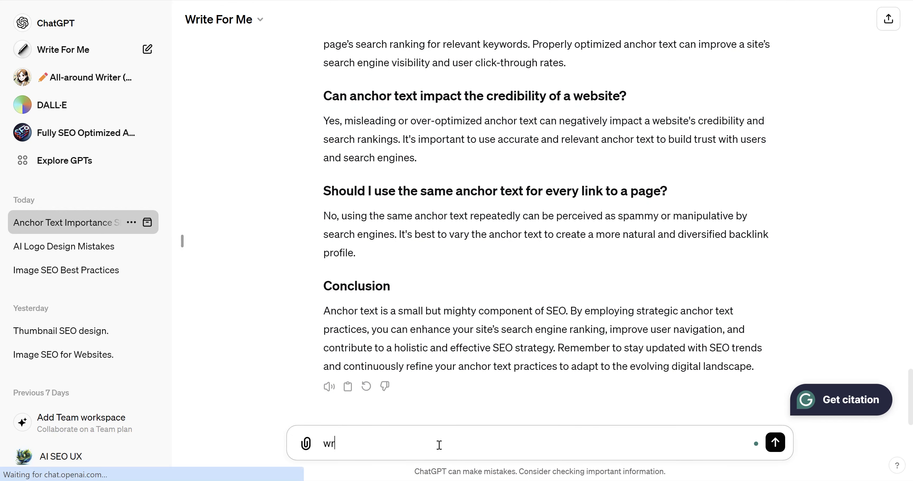
type("ite a meta")
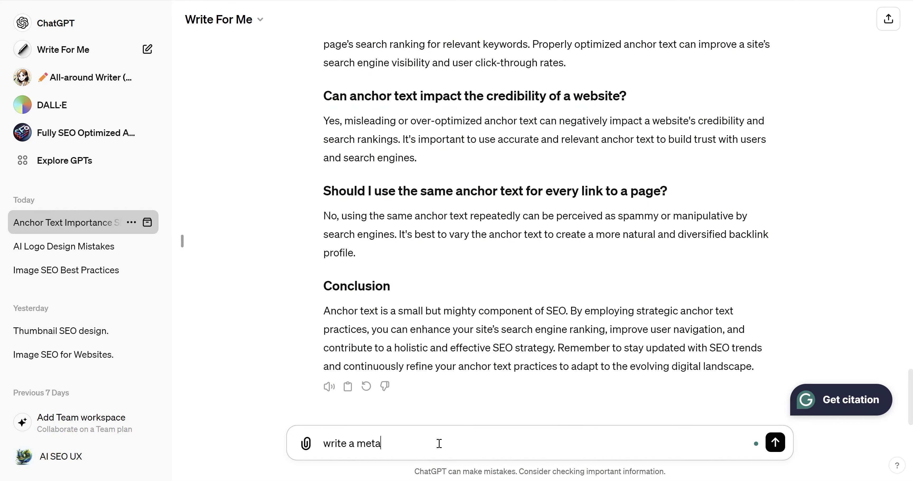
type(" title for this in under 60 charac")
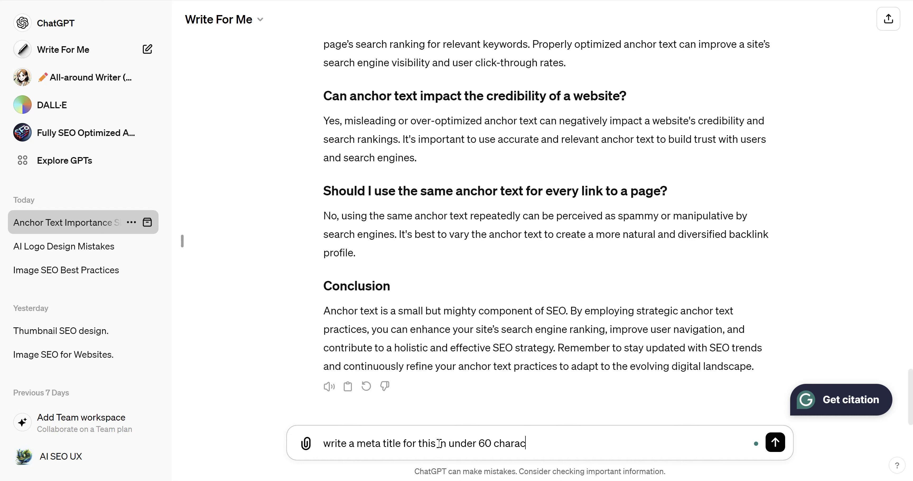
type("ters, include the keywords what")
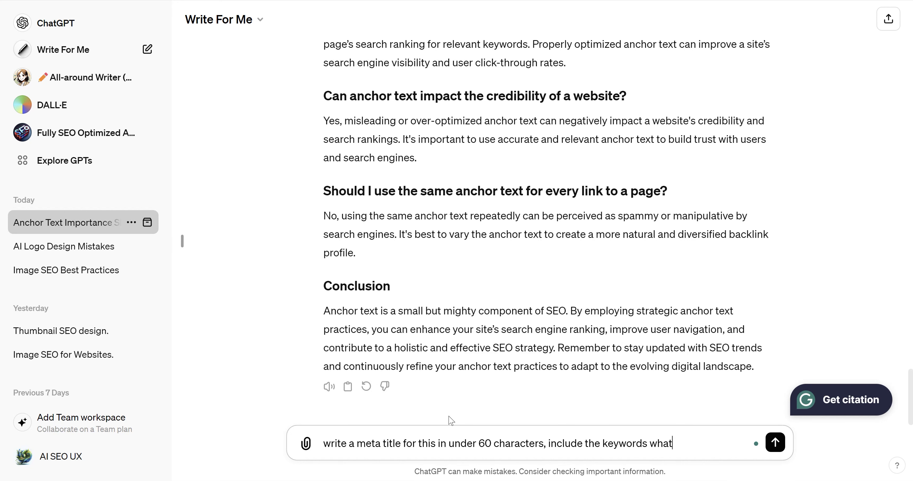
type(" is an anchor text and bes")
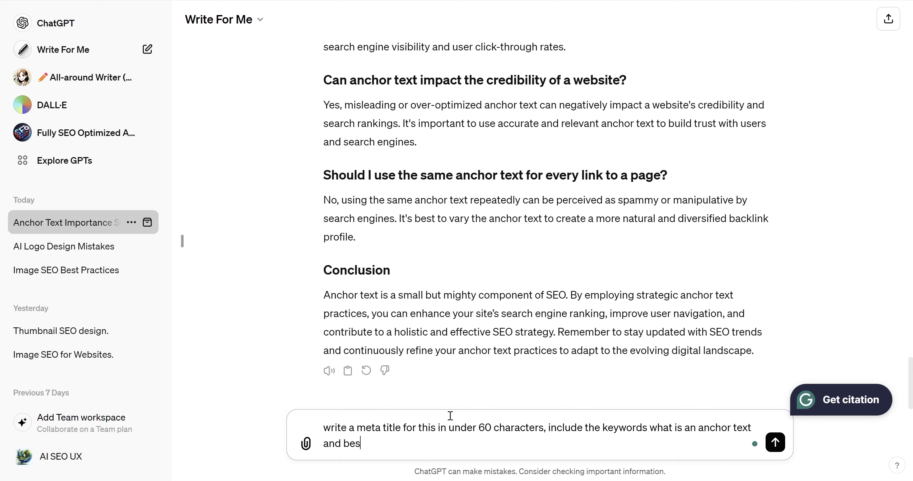
type("t practices")
key("BackSpace")
key("BackSpace")
key("BackSpace")
type("ces\"")
key("ctrl+Left")
key("ctrl+Left")
type("\"")
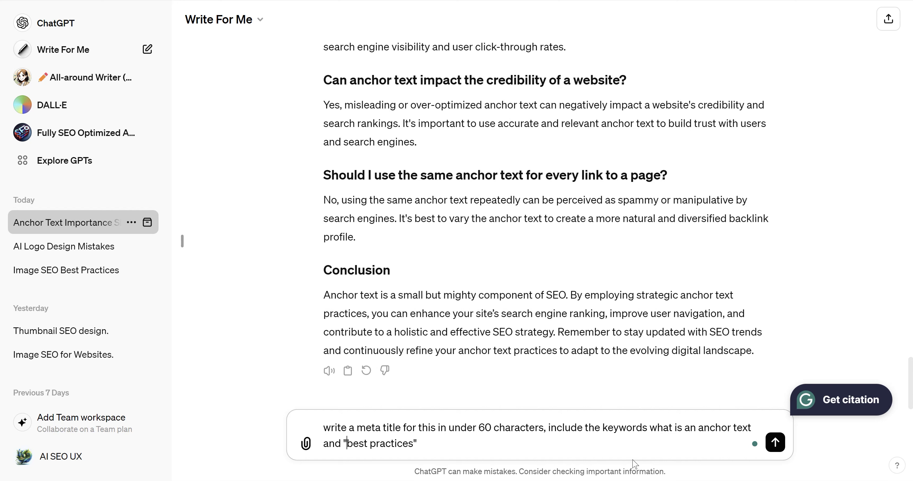
Change the prompt's first keyword phrase to "what is anchor text" in quotation marks and send the prompt.
left_click(650, 428)
type("\"")
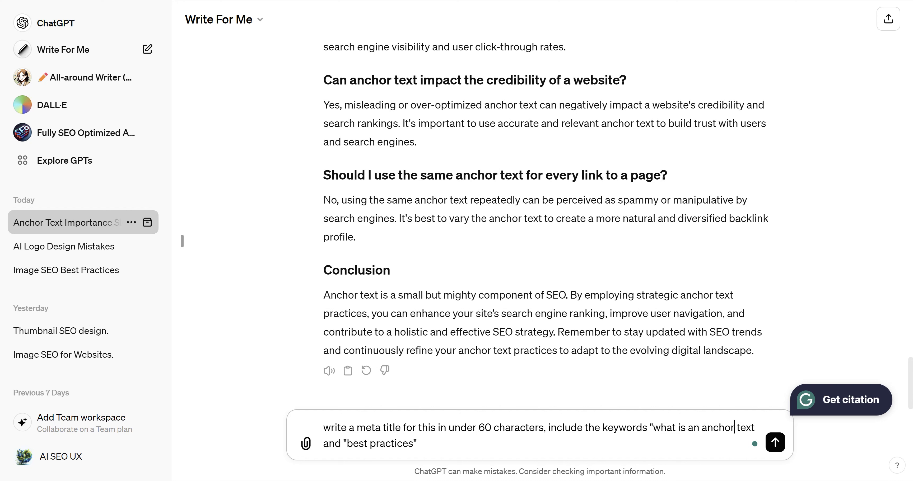
key("ctrl+Tab")
scroll(69, 127, "down", 7)
left_click_drag(693, 428, 699, 429)
key("BackSpace")
key("BackSpace")
key("BackSpace")
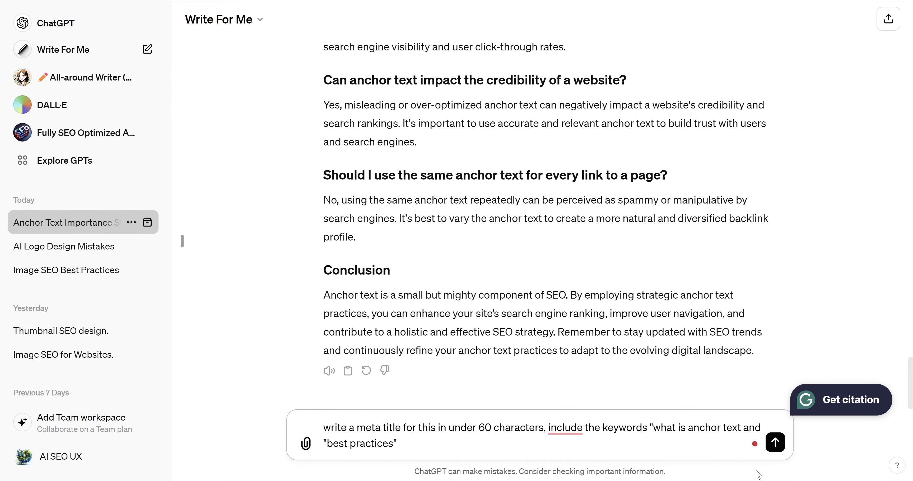
key("ctrl+Right")
key("ctrl+Right")
type("\"")
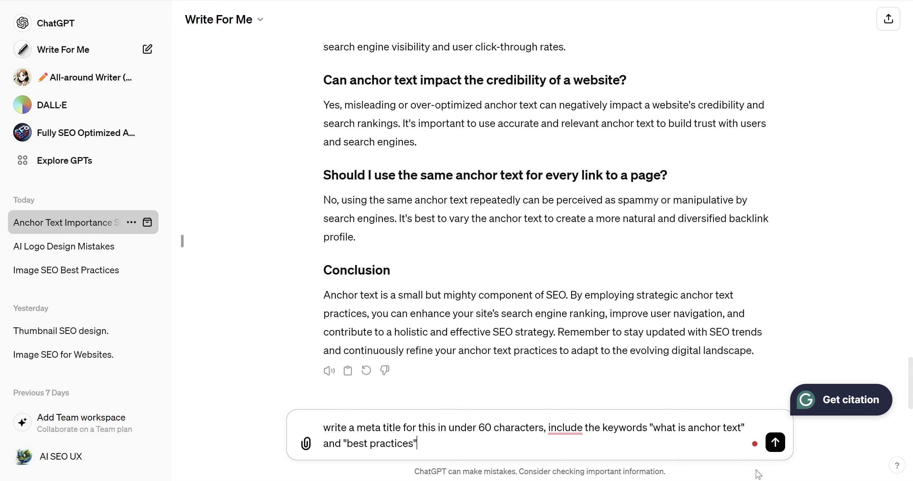
key("Return")
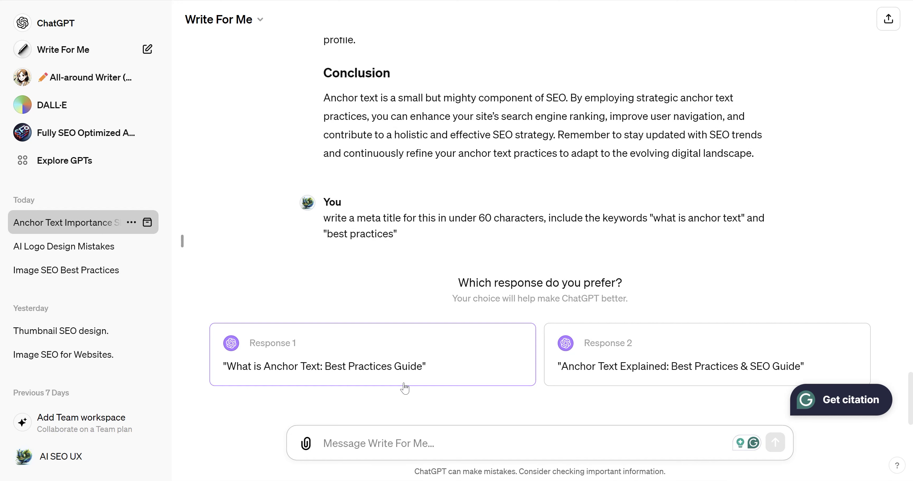
Choose the response "What is Anchor Text: Best Practices Guide" and copy it into the Shopify post's search engine listing as the page title.
left_click(398, 373)
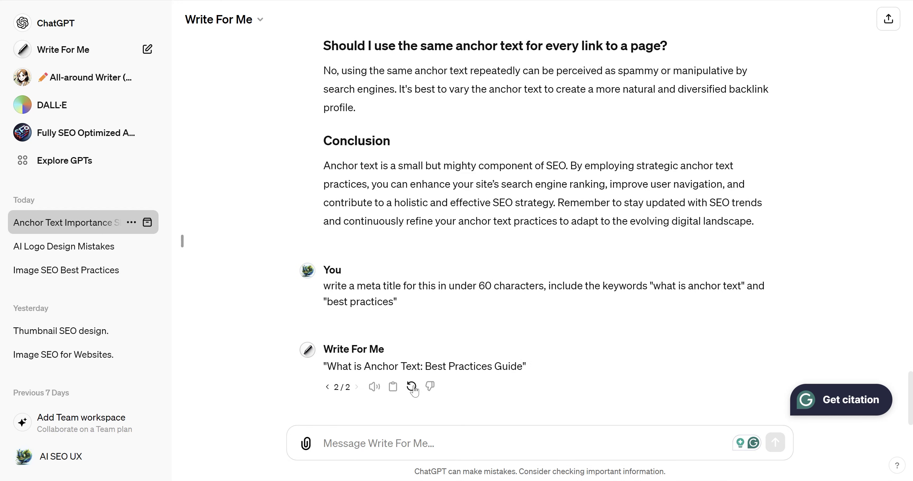
left_click_drag(523, 367, 327, 371)
key("ctrl+c")
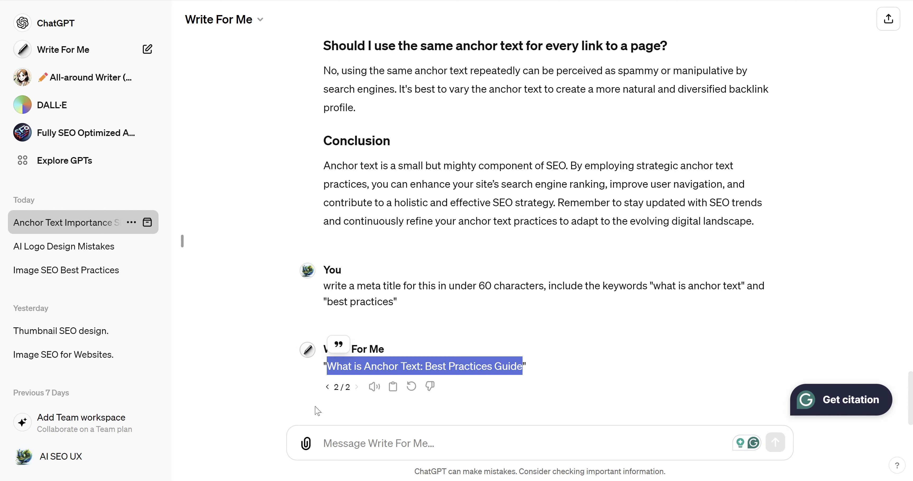
key("alt+Tab")
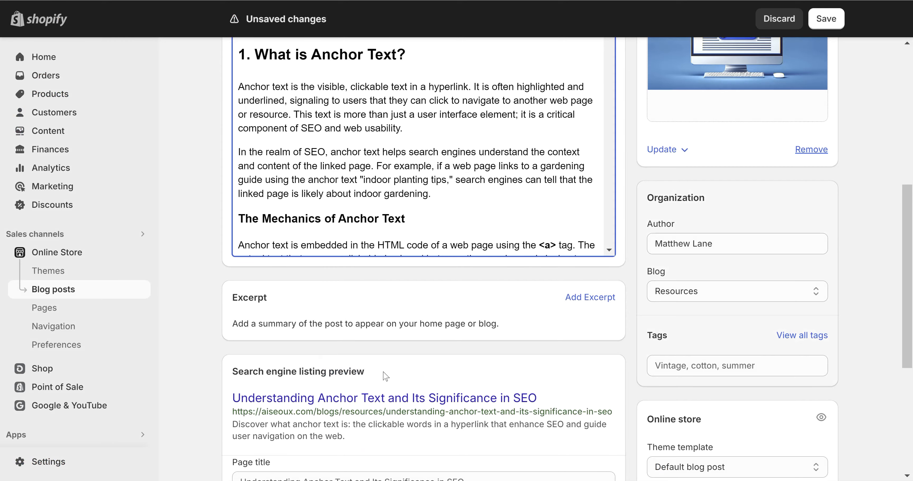
scroll(428, 312, "down", 3)
left_click(384, 351)
key("ctrl+v")
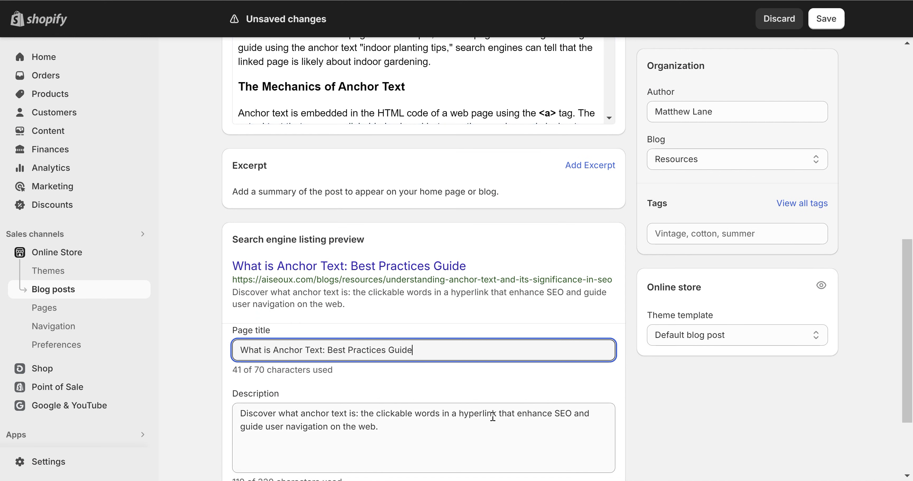
Append "(2024)" to the search listing's page title and replace the colon after "What is Anchor Text" with a question mark.
type("(2")
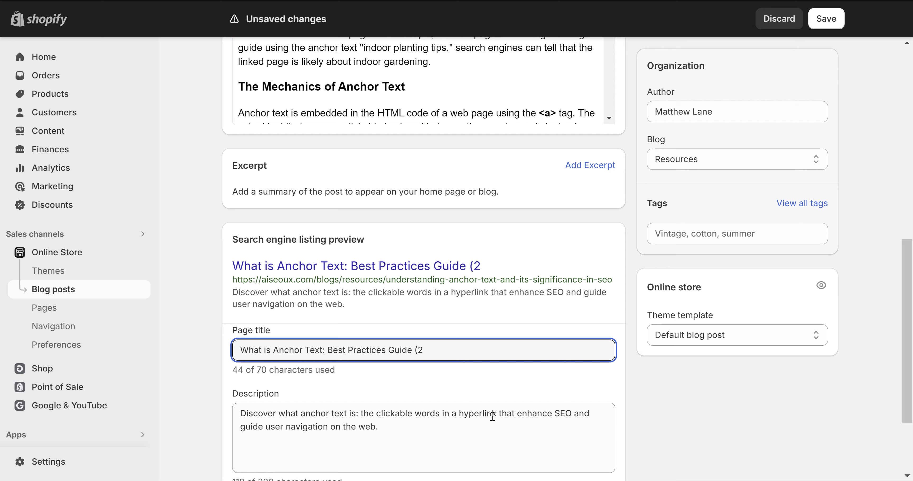
type("024)")
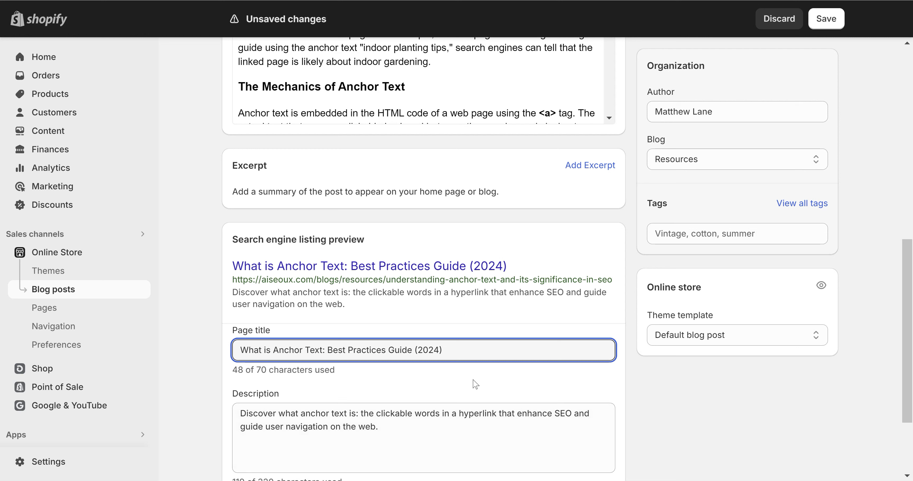
left_click(325, 352)
key("BackSpace")
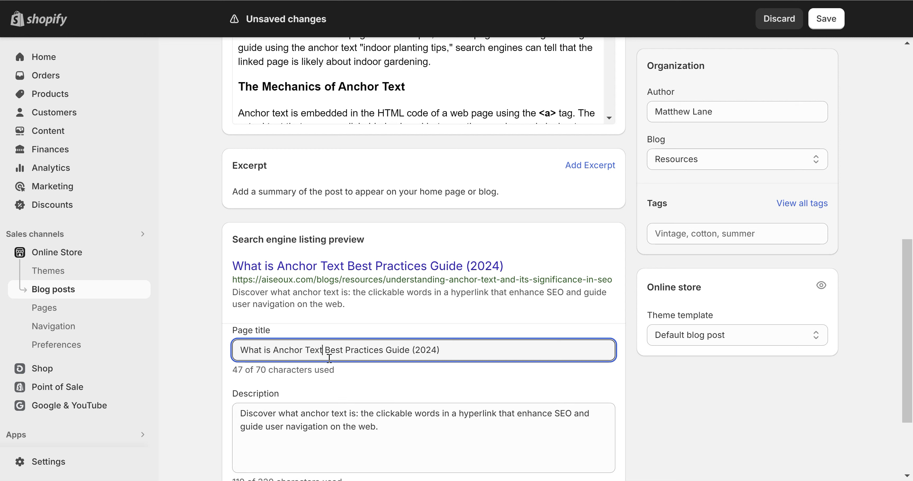
type("?")
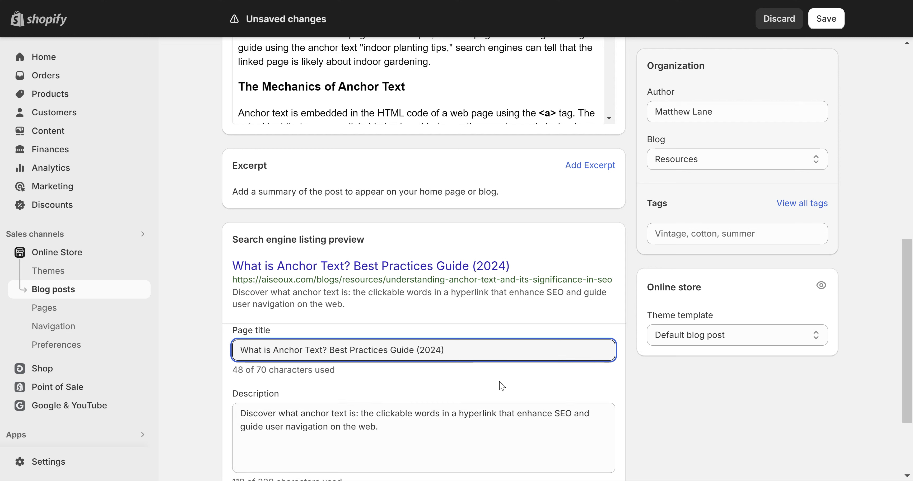
Replace the search listing's URL handle with "what-is-anchor-text".
scroll(569, 387, "down", 3)
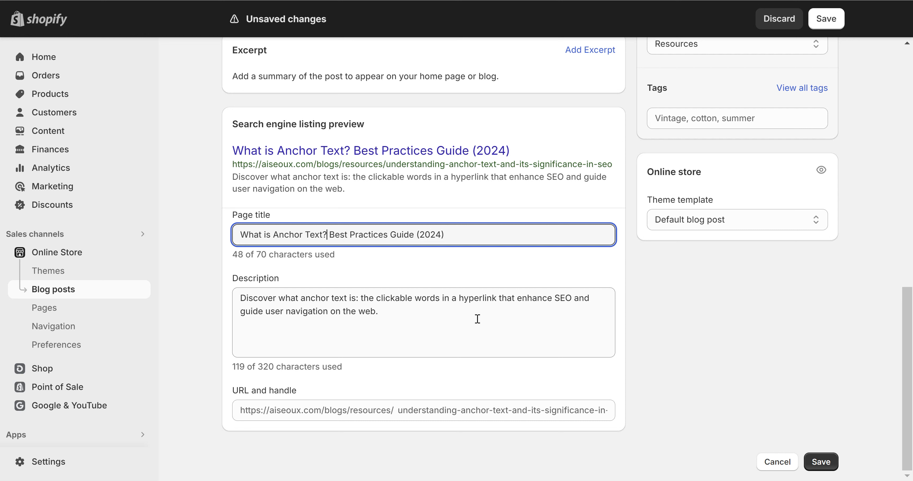
left_click_drag(393, 316, 367, 302)
left_click(412, 332)
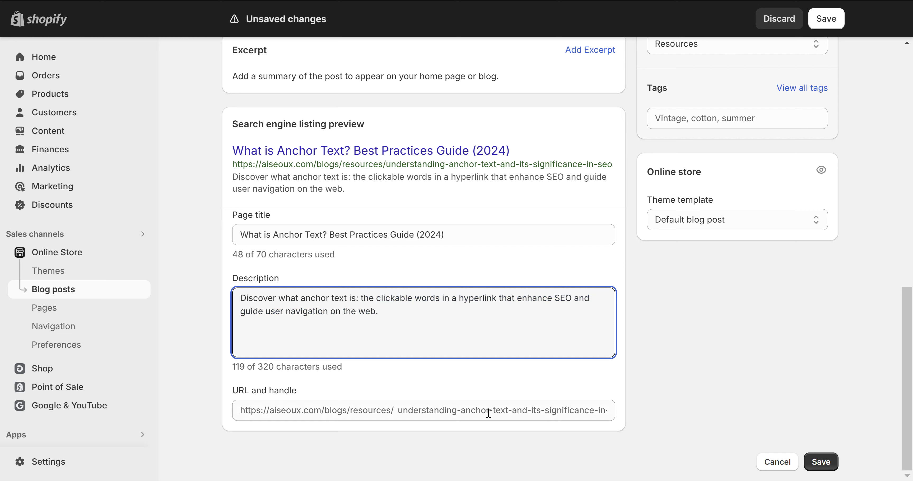
left_click(473, 408)
key("ctrl+a")
type("what")
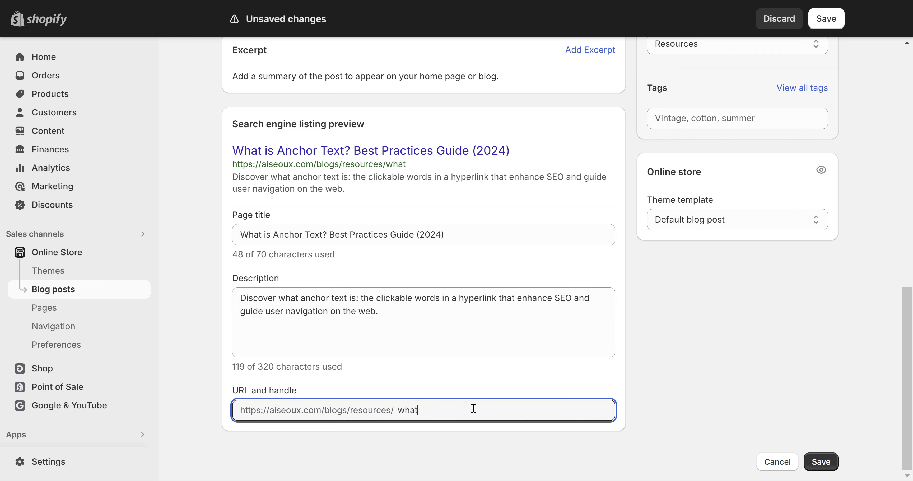
type("-is-anchor-text")
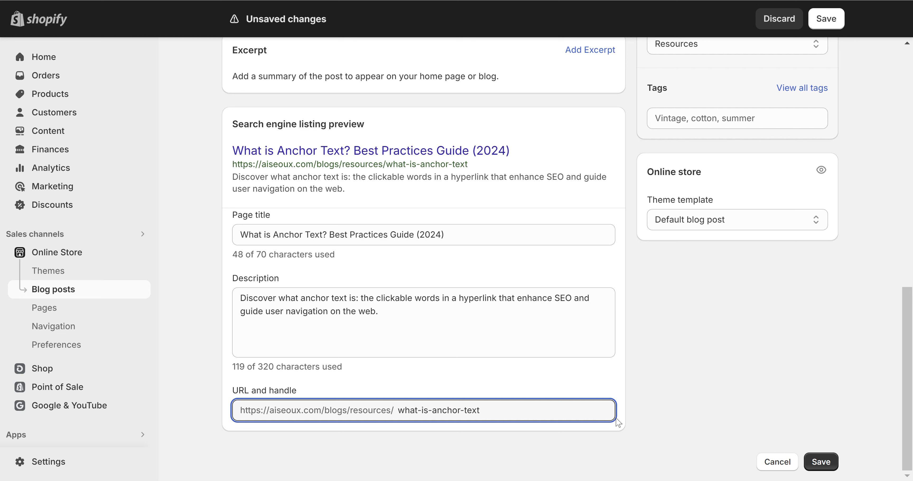
Add the tag "SEO" to the blog post.
scroll(762, 312, "up", 5)
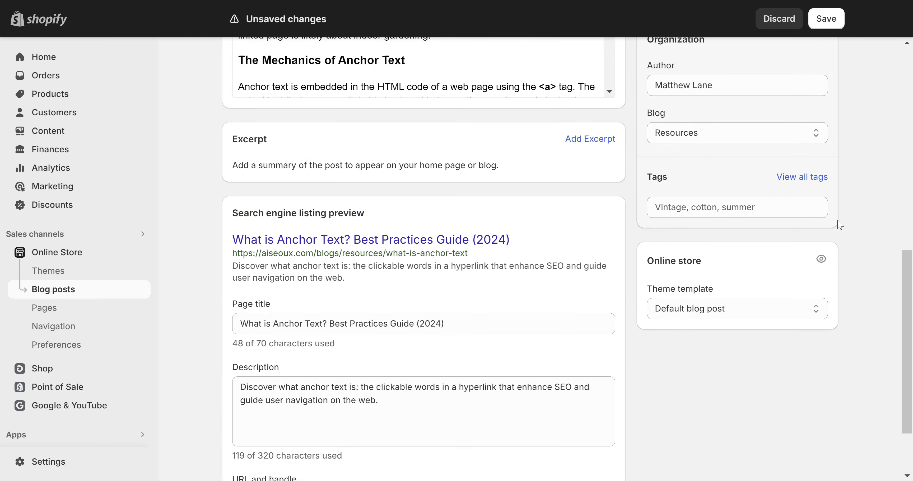
left_click(728, 319)
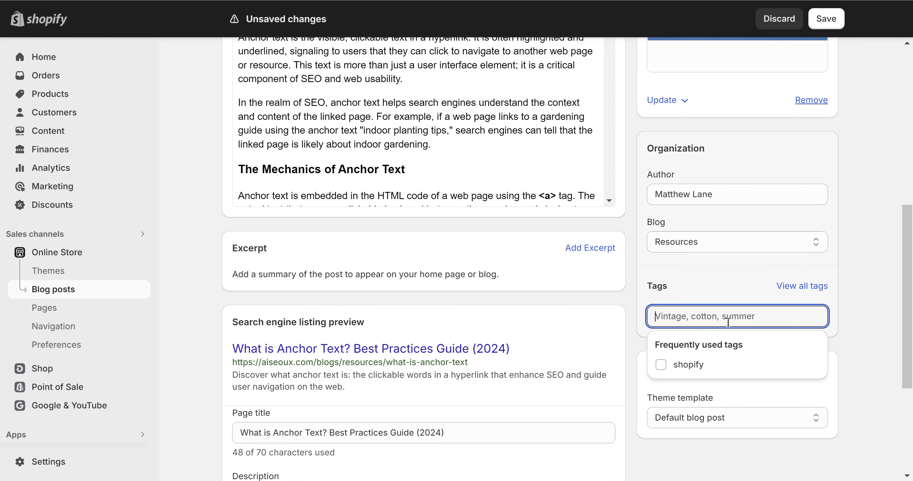
type("a")
key("BackSpace")
type("SEO")
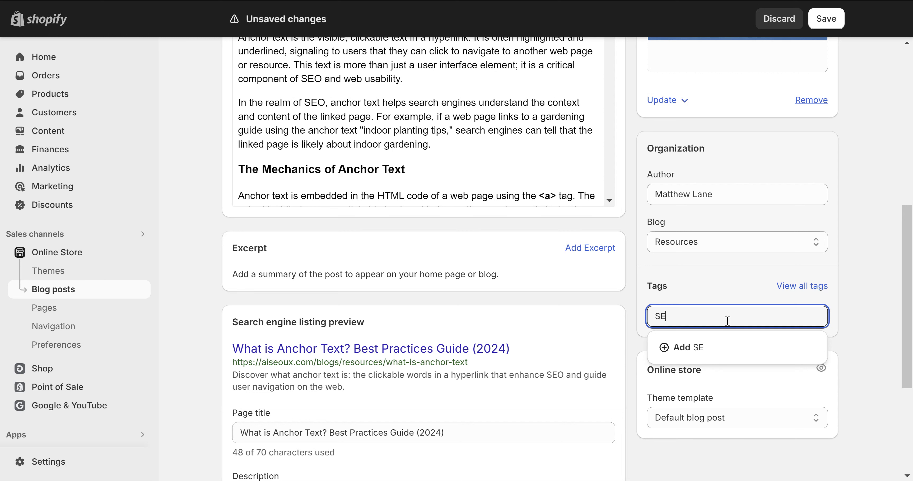
left_click(669, 355)
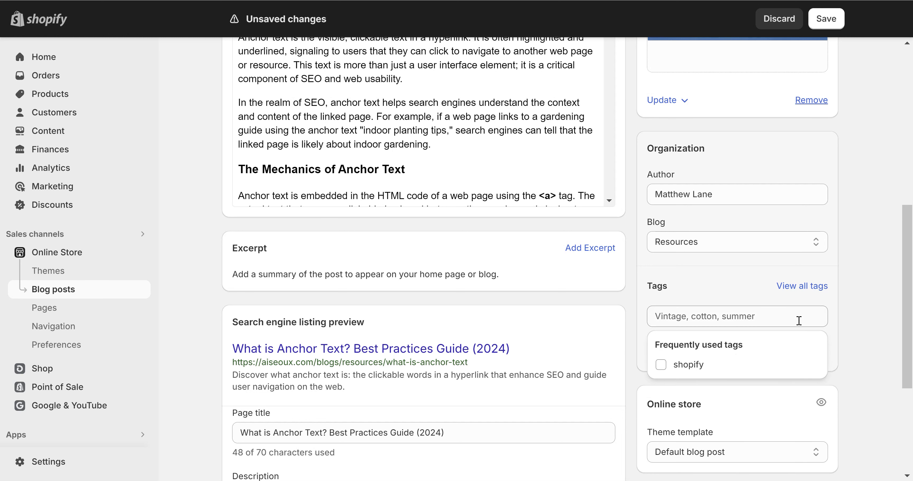
Try to replace the post's author name with "AISEOUX".
scroll(776, 299, "up", 4)
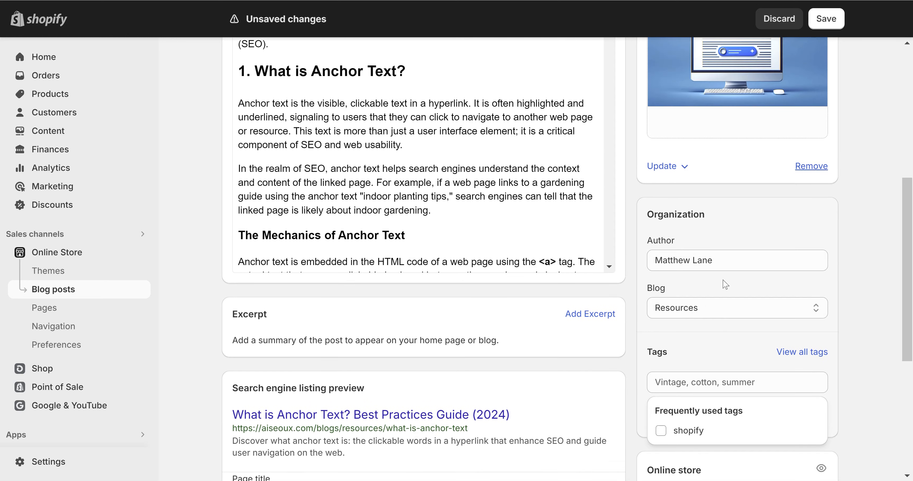
left_click(716, 330)
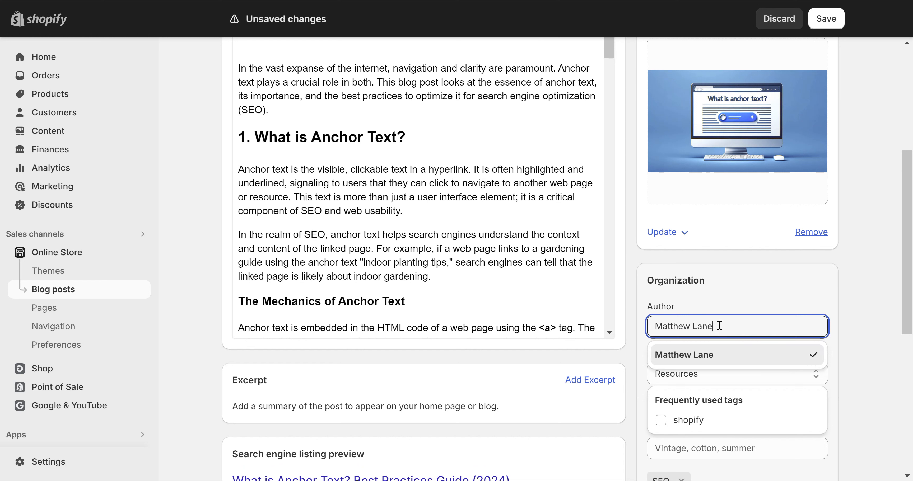
key("BackSpace")
key("BackSpace")
key("BackSpace")
key("BackSpace")
key("BackSpace")
key("BackSpace")
key("BackSpace")
key("BackSpace")
key("BackSpace")
key("BackSpace")
key("BackSpace")
key("BackSpace")
type("AISE")
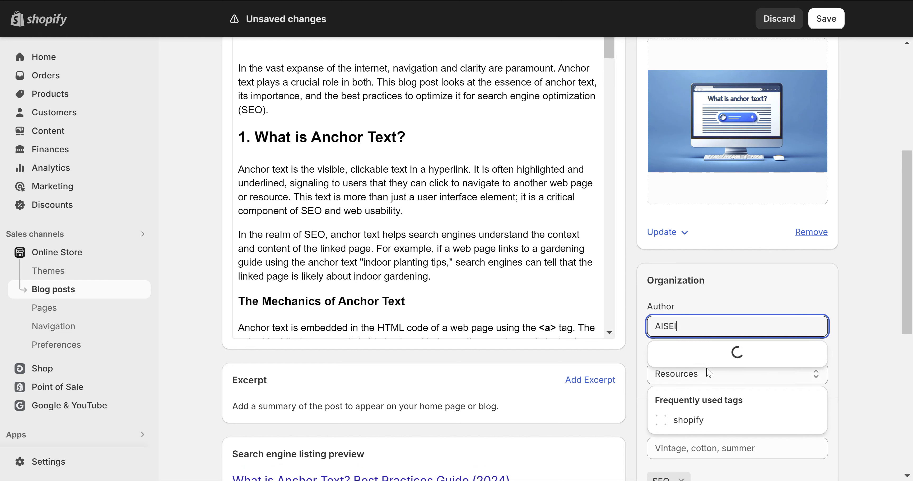
type("OUX")
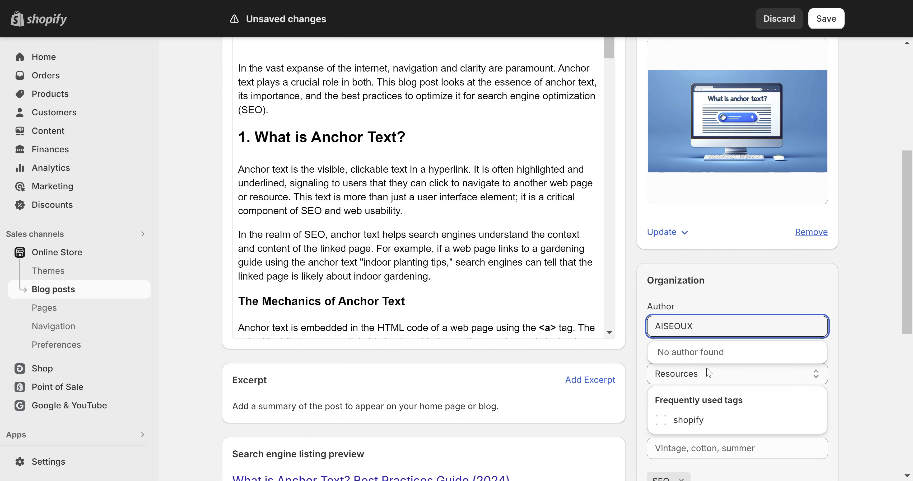
left_click(751, 290)
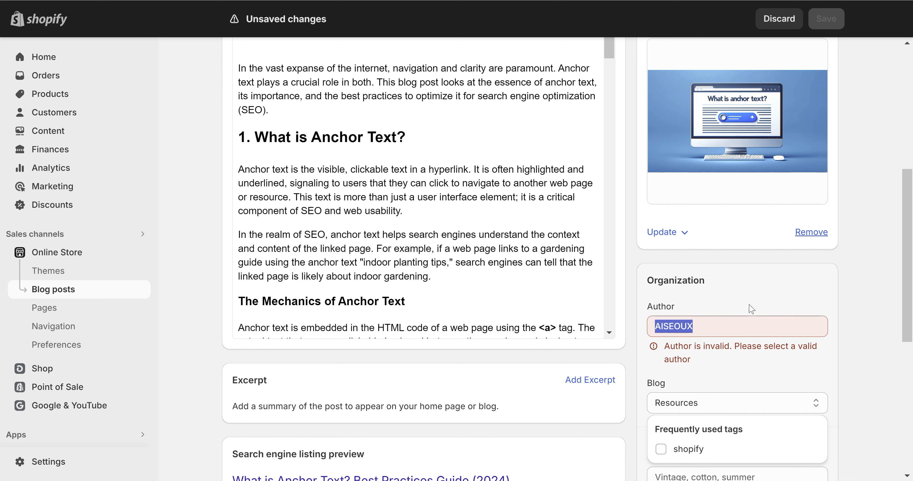
Clear the custom author entry and select the suggested original author again.
left_click(757, 330)
key("BackSpace")
key("BackSpace")
key("BackSpace")
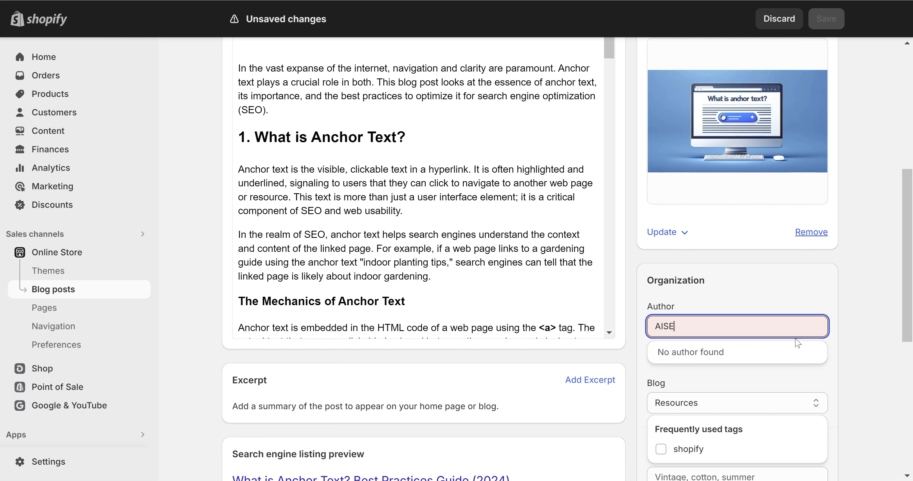
key("BackSpace")
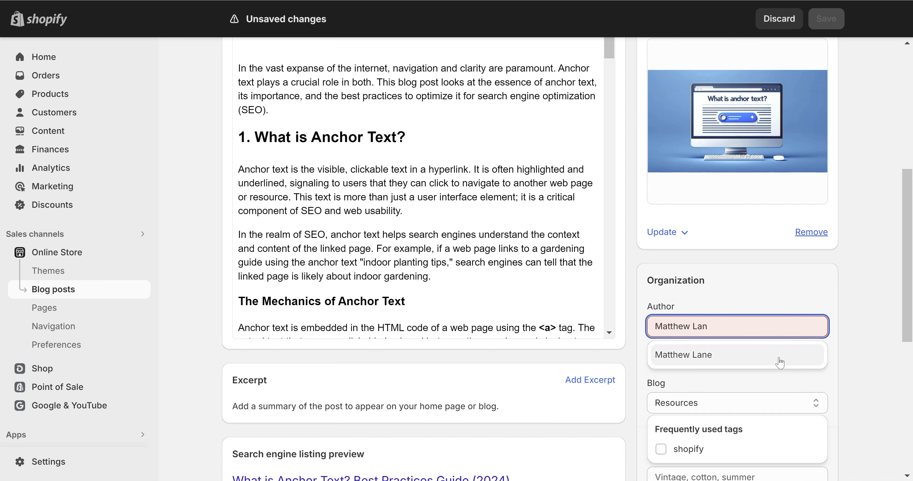
left_click(778, 361)
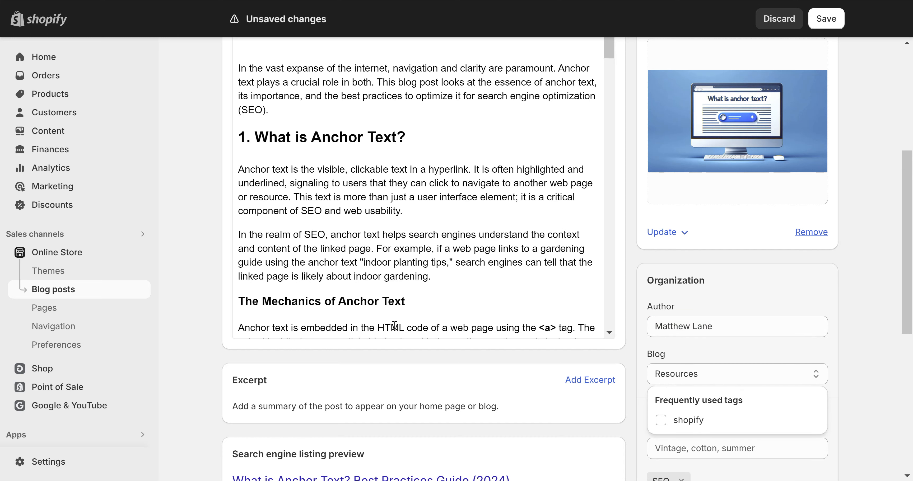
Remove the blank heading line above the introductory paragraph in the blog post's content.
scroll(424, 325, "down", 5)
scroll(193, 248, "down", 4)
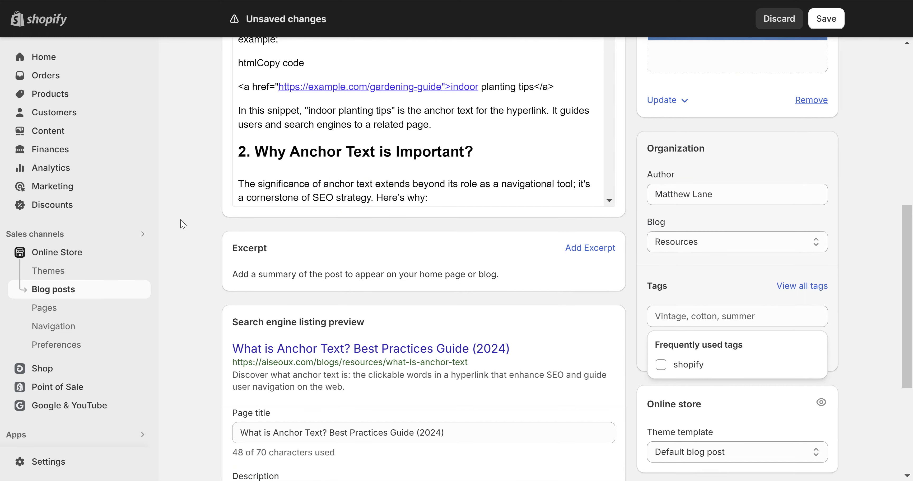
scroll(182, 224, "down", 4)
scroll(191, 221, "up", 9)
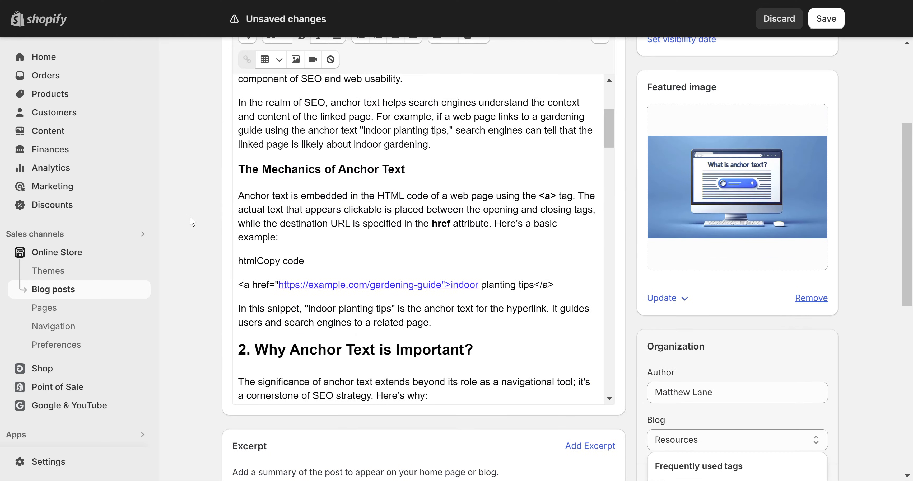
scroll(332, 193, "down", 7)
scroll(342, 188, "up", 12)
scroll(299, 178, "up", 4)
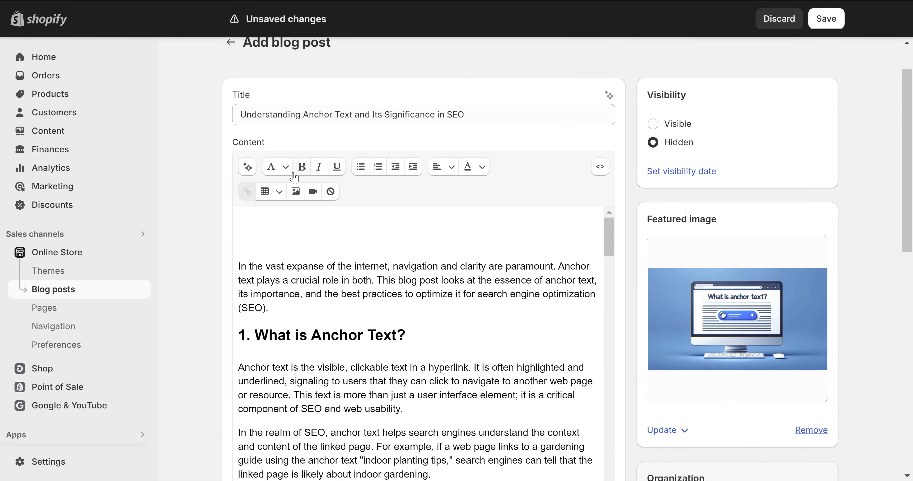
left_click(238, 267)
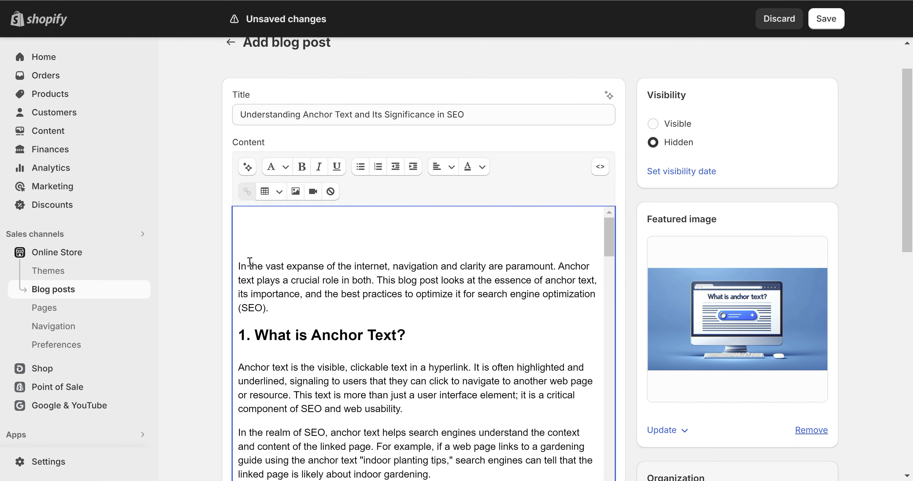
key("BackSpace")
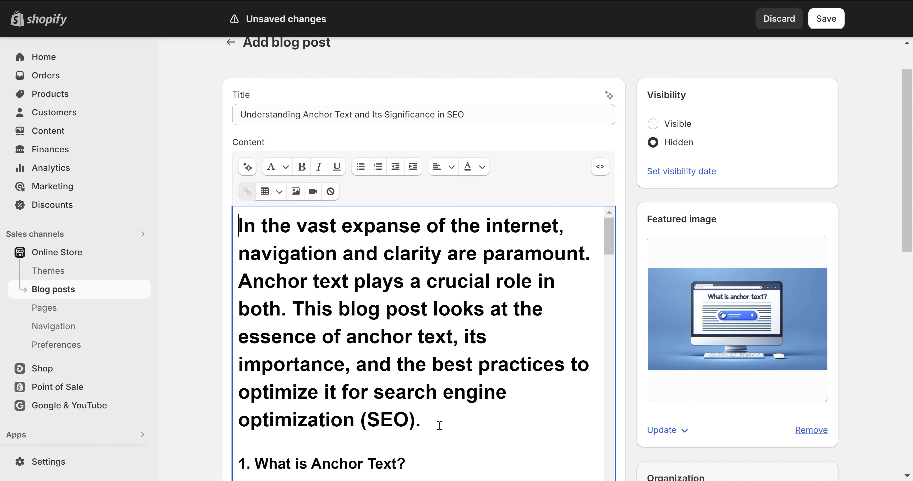
Change the introduction beginning "In the vast expanse of the internet" to the Paragraph format.
left_click_drag(437, 424, 182, 202)
left_click(291, 167)
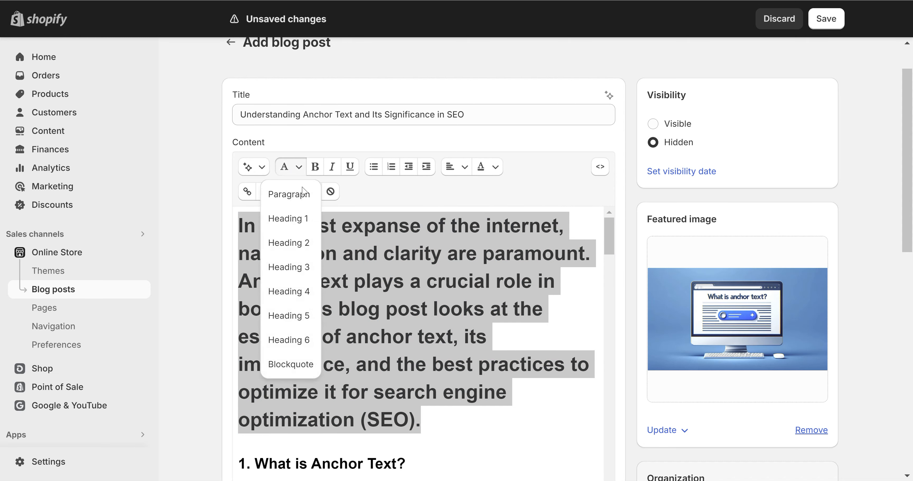
left_click(297, 194)
left_click(317, 265)
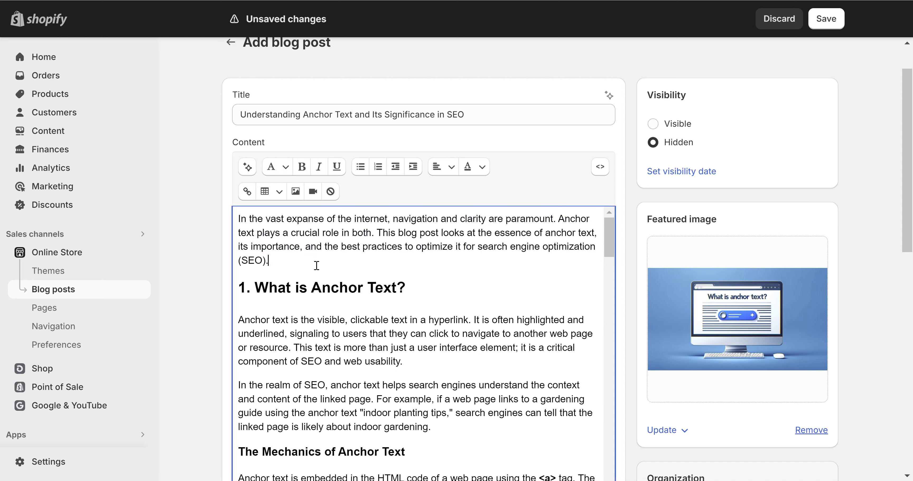
Set the text color of the entire blog post content, including its links, to black.
key("ctrl+a")
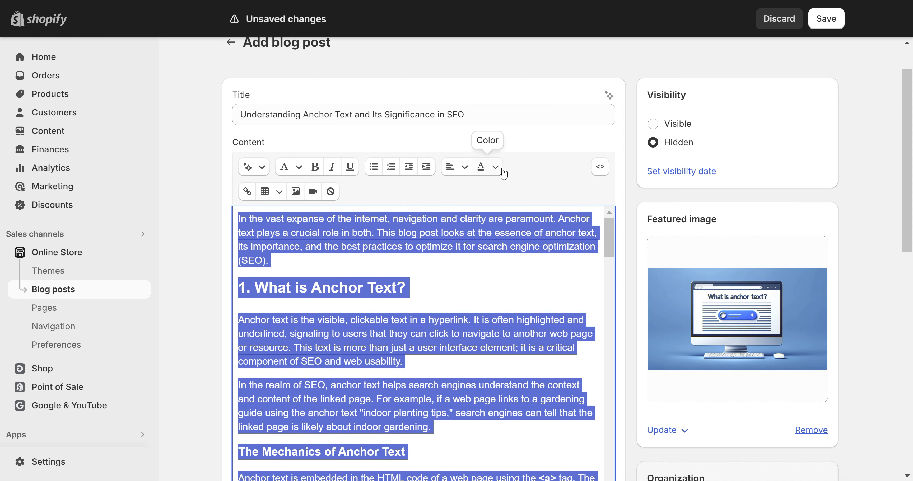
left_click(488, 167)
left_click(421, 410)
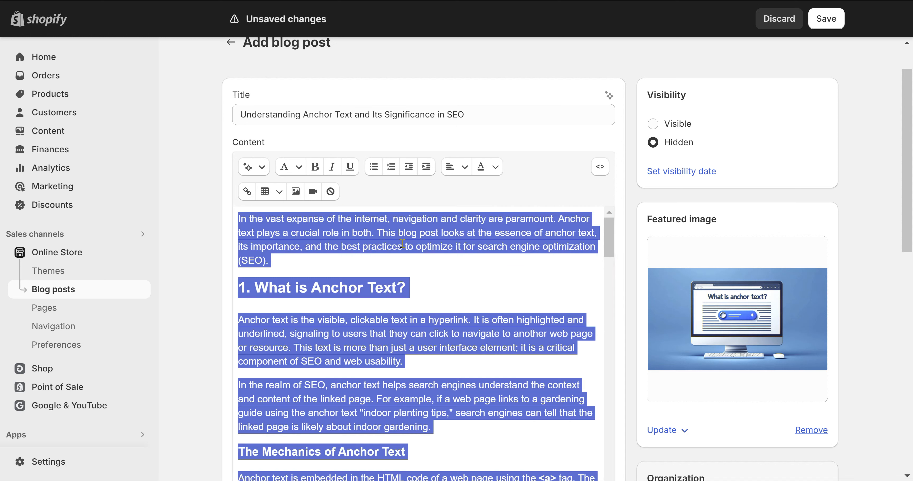
left_click(388, 259)
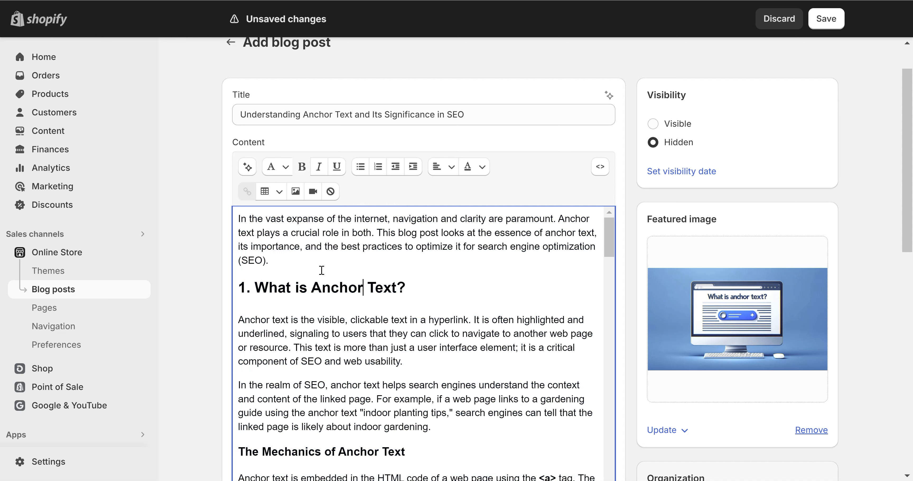
left_click(312, 262)
Apply the Heading 2 format to the section title "1. What is Anchor Text?" and check the sections further down.
scroll(328, 270, "down", 2)
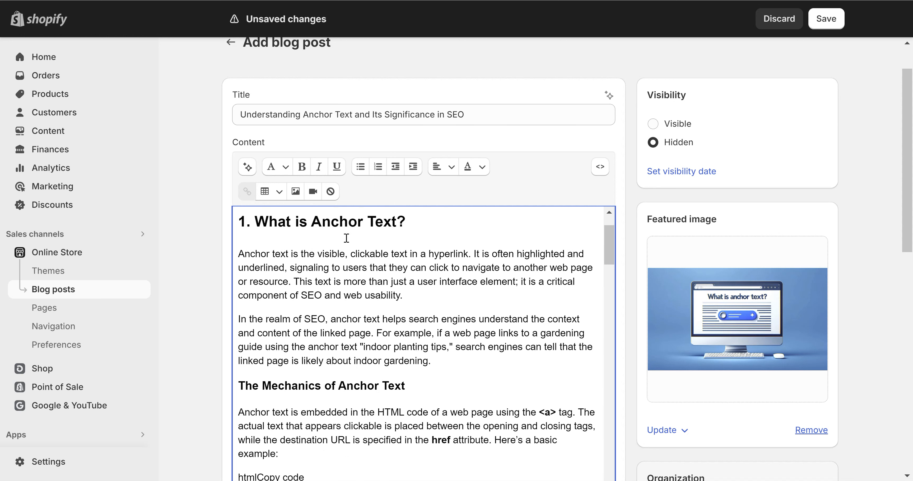
triple_click(341, 222)
left_click(285, 167)
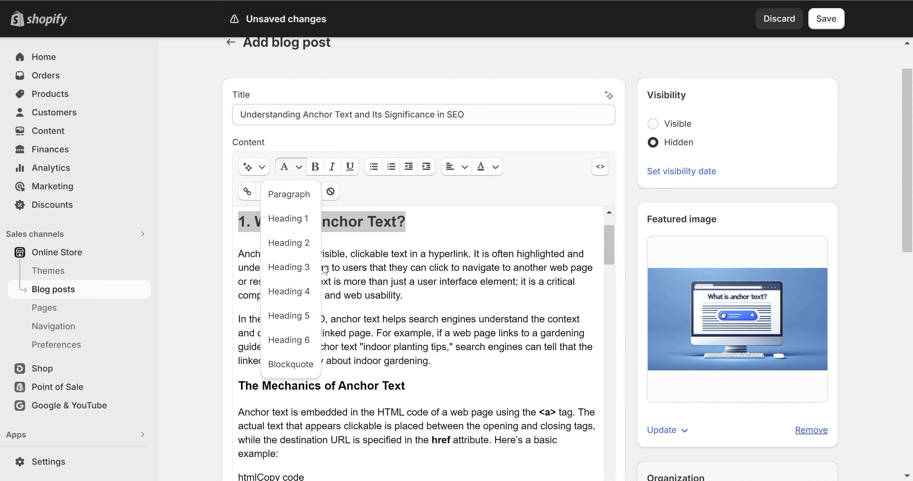
left_click(305, 250)
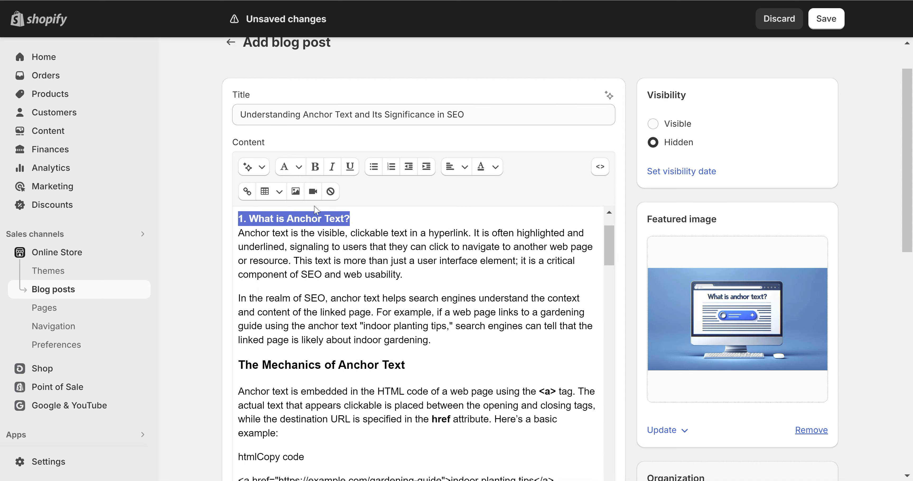
scroll(367, 273, "down", 18)
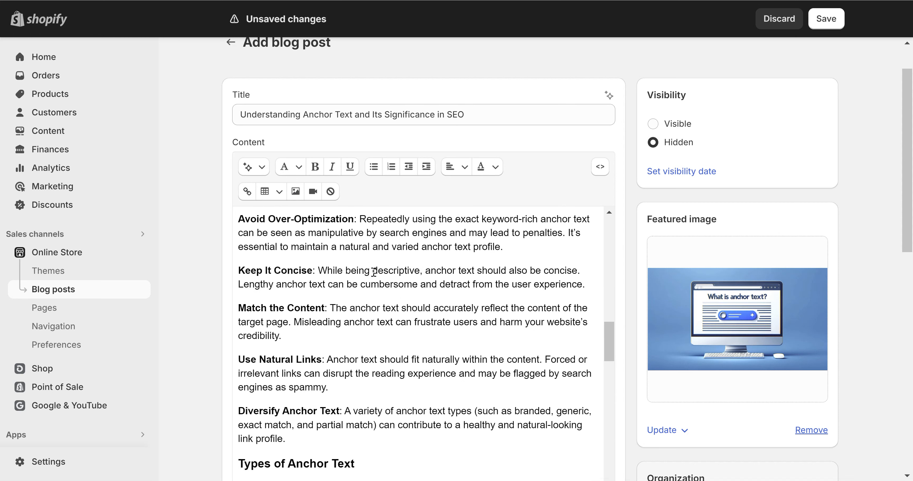
scroll(373, 272, "down", 15)
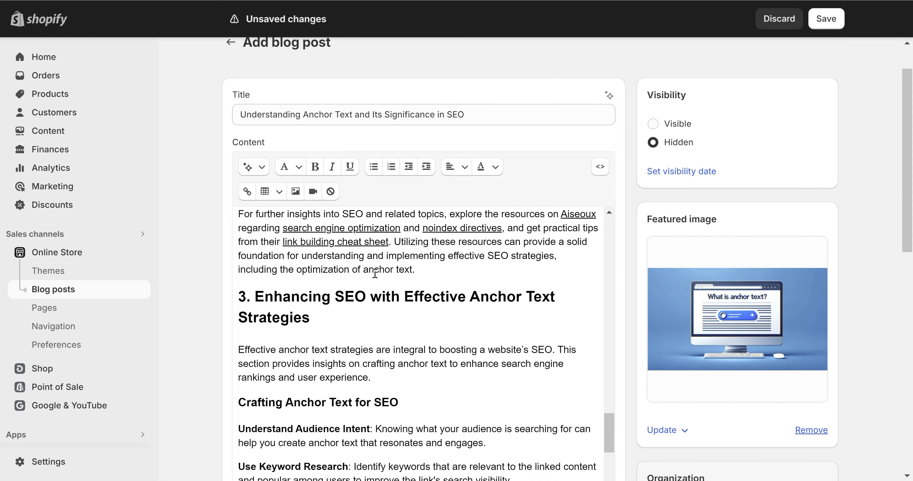
Format the items from "Use Descriptive Keywords" onward under "Best Practices for Using Anchor Text" as a numbered list.
scroll(375, 272, "up", 20)
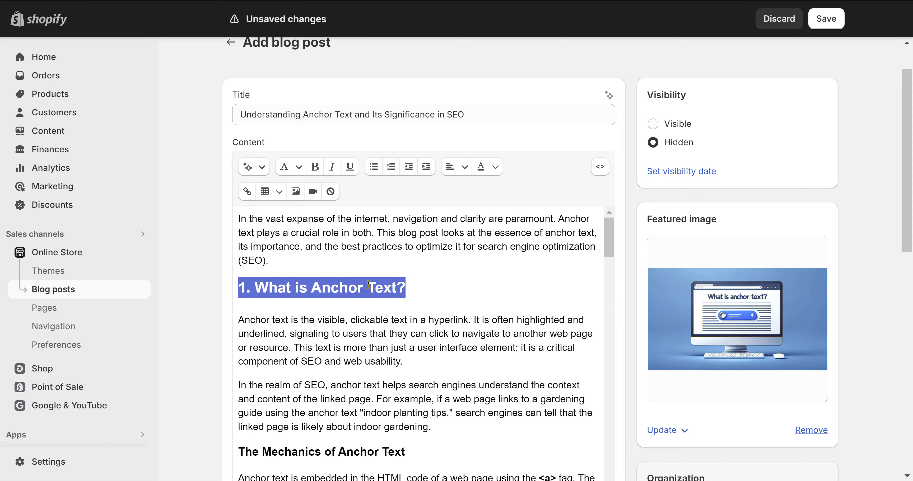
scroll(368, 284, "up", 2)
scroll(344, 202, "down", 12)
scroll(343, 202, "down", 12)
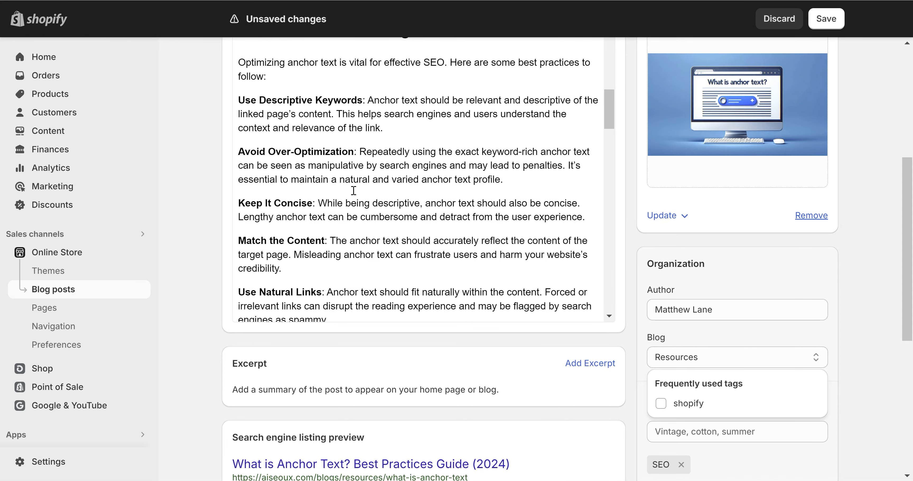
scroll(354, 190, "down", 4)
left_click_drag(330, 240, 219, 119)
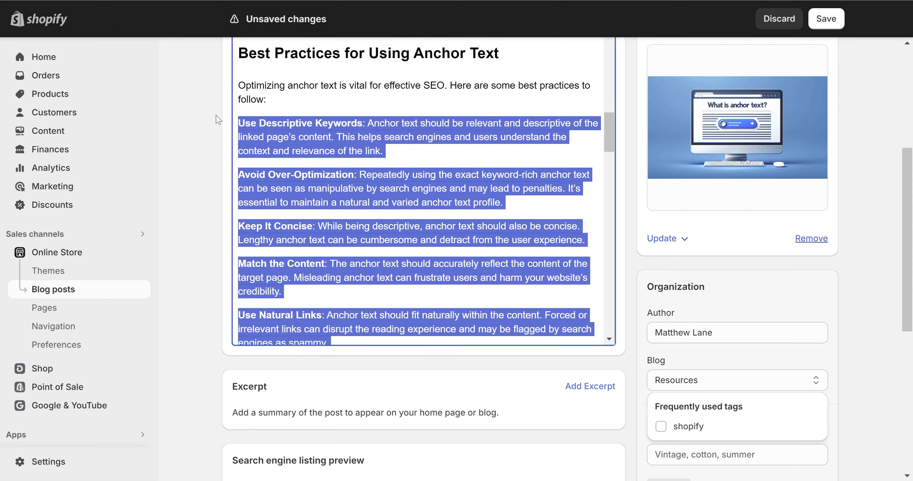
scroll(219, 120, "up", 3)
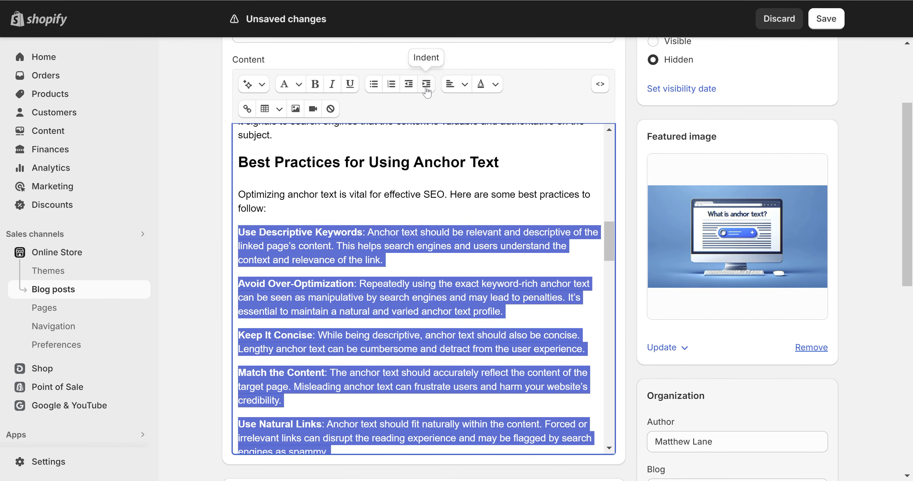
left_click(392, 87)
left_click(333, 218)
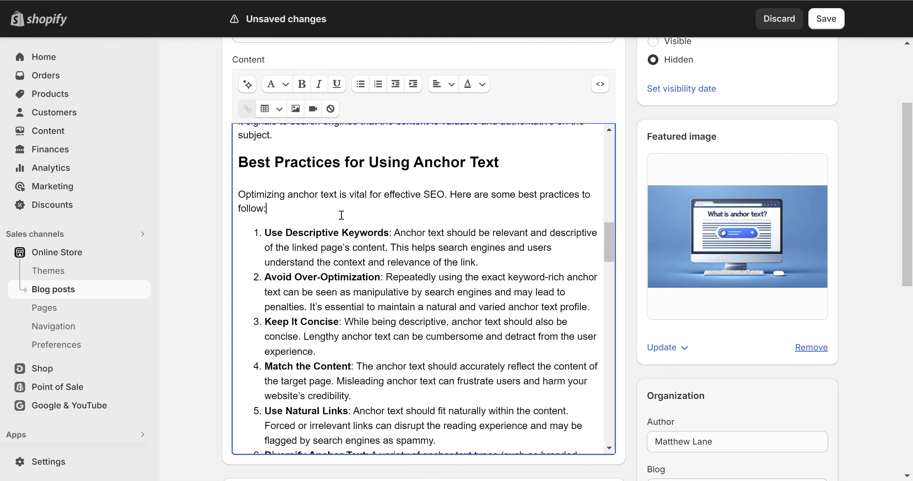
Format the five items under "Types of Anchor Text", from "Exact-match" to "Naked URLs", as a bulleted list.
scroll(417, 285, "down", 10)
scroll(420, 292, "up", 2)
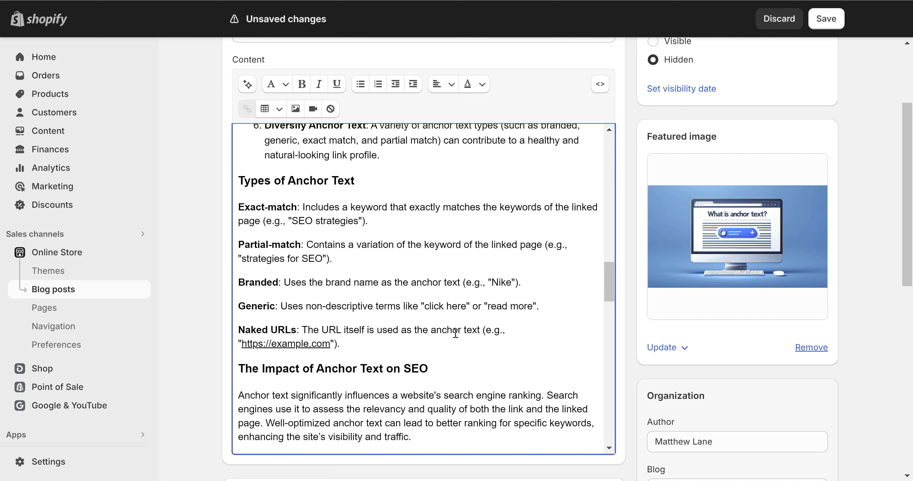
left_click_drag(384, 342, 228, 206)
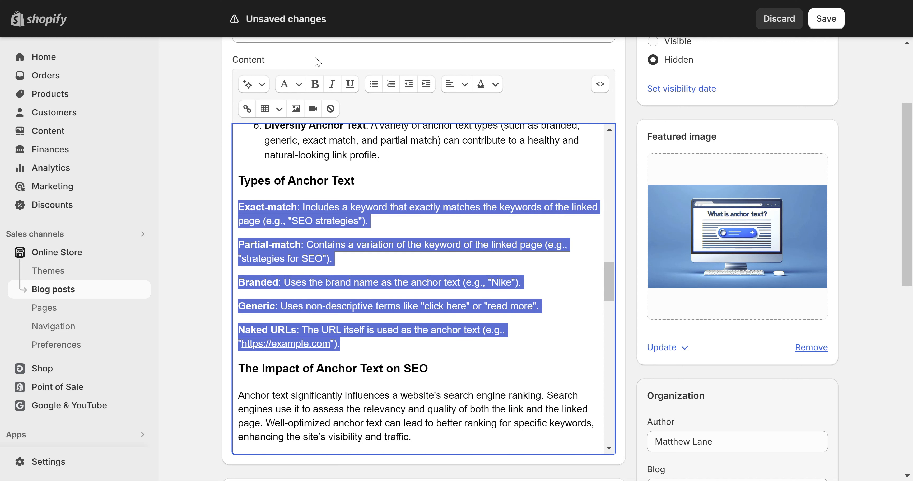
left_click(375, 87)
Turn the three paragraphs under "Common Mistakes to Avoid" into a bulleted list.
scroll(390, 326, "down", 4)
scroll(369, 326, "down", 2)
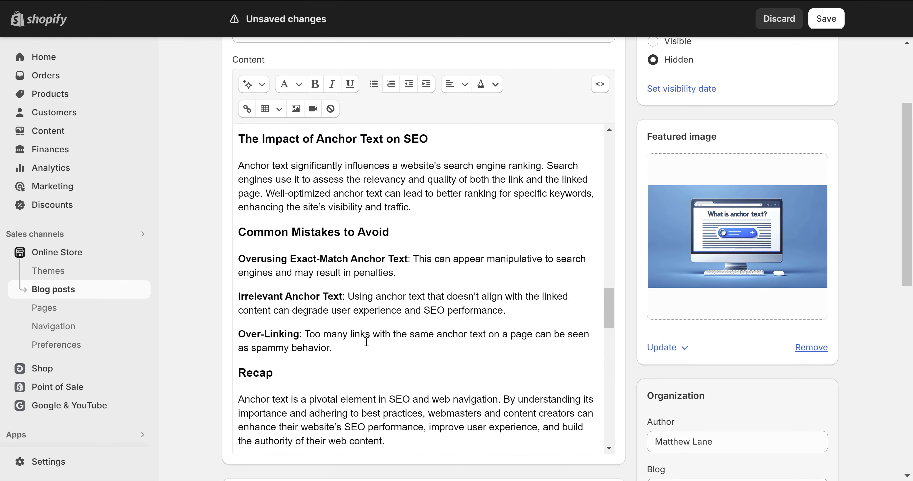
left_click_drag(365, 349, 227, 250)
left_click(382, 88)
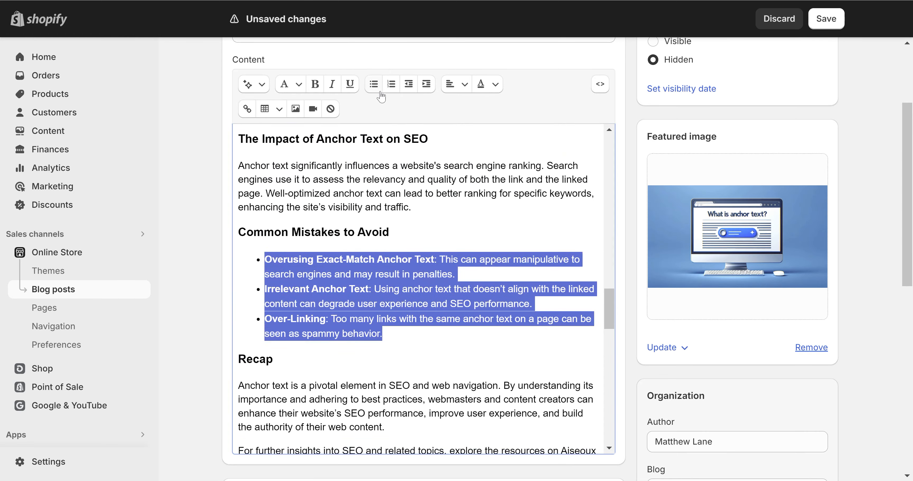
Make the four tips under "Crafting Anchor Text for SEO" a bulleted list.
scroll(348, 268, "down", 9)
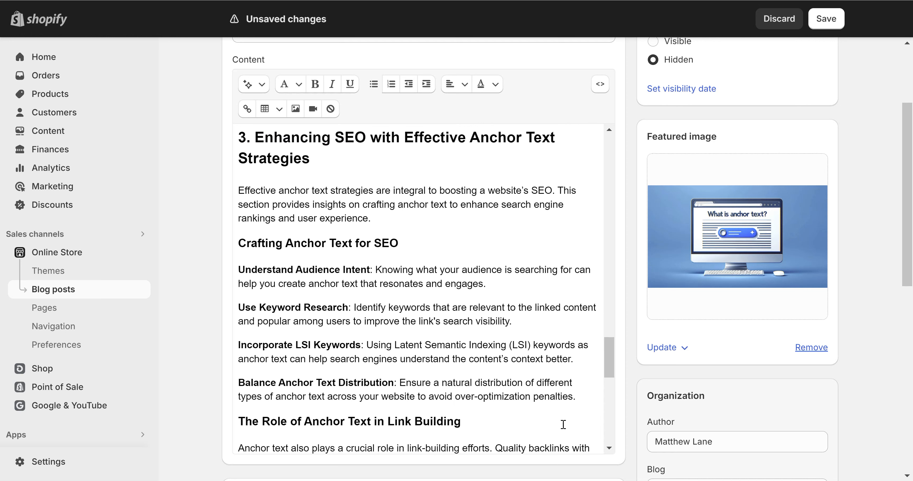
left_click_drag(578, 397, 234, 271)
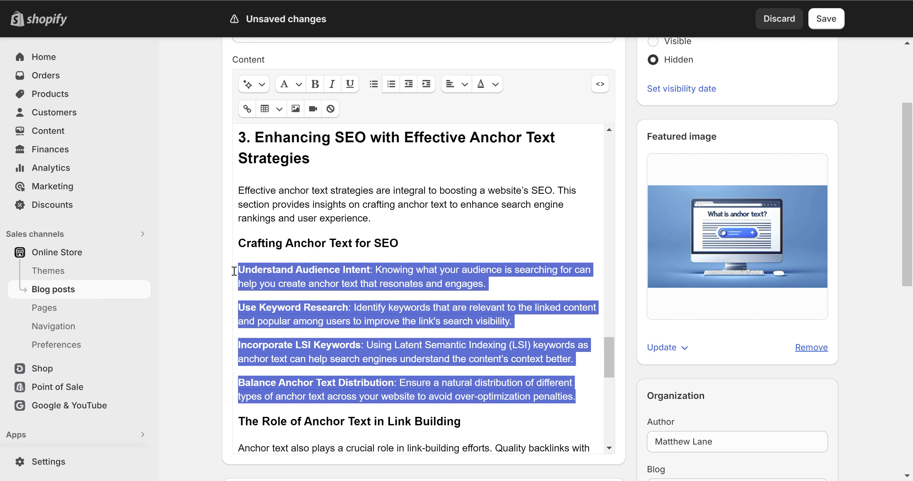
left_click(373, 84)
Shorten the section title "FAQ on Anchor Text" to "FAQs".
scroll(426, 260, "down", 10)
scroll(380, 241, "up", 2)
scroll(380, 241, "up", 2)
left_click(371, 270)
left_click_drag(387, 276, 270, 270)
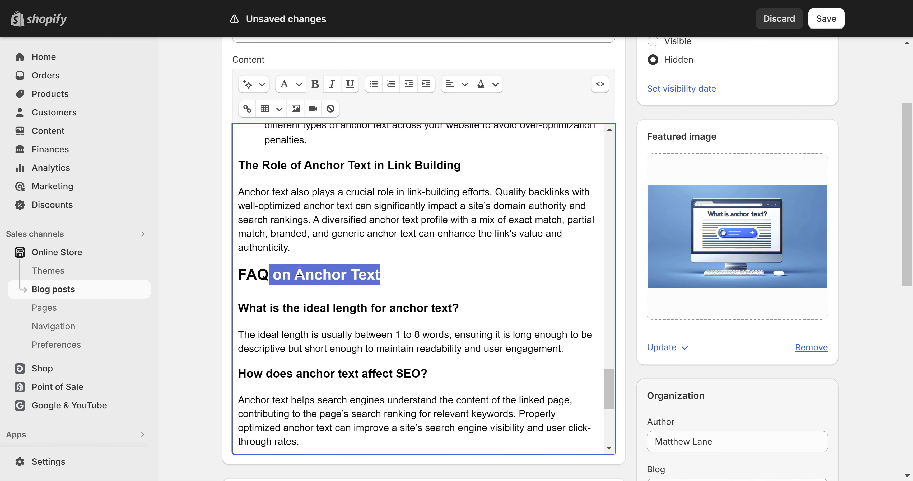
type("s")
left_click(438, 249)
Apply the Heading 2 format to the "Conclusion" title at the end of the blog post.
scroll(435, 244, "down", 6)
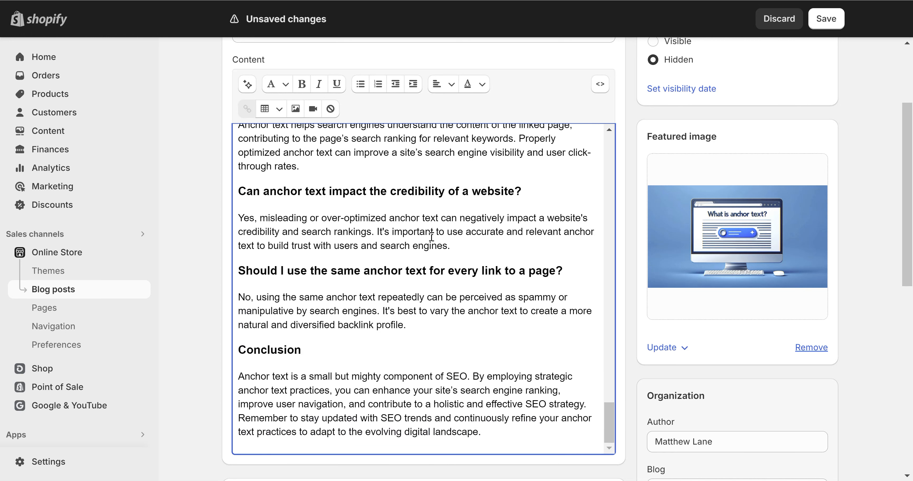
left_click(312, 340)
double_click(310, 341)
left_click(288, 84)
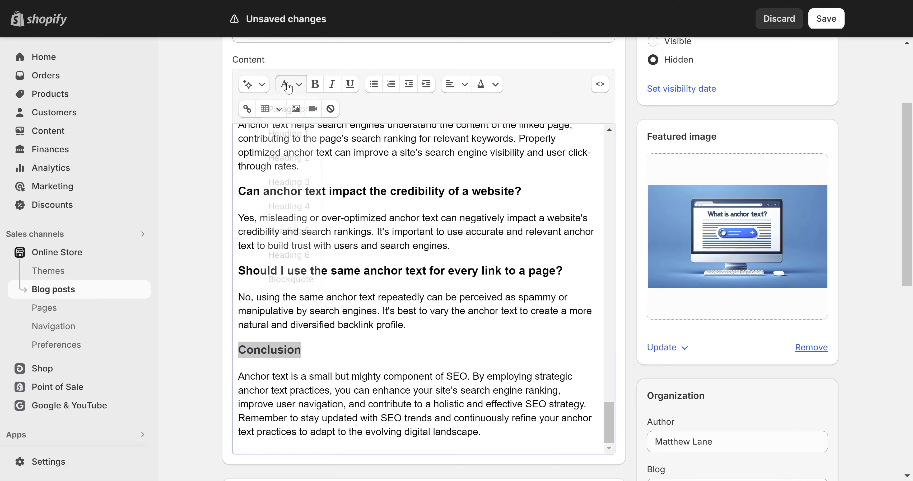
left_click(301, 162)
left_click(365, 345)
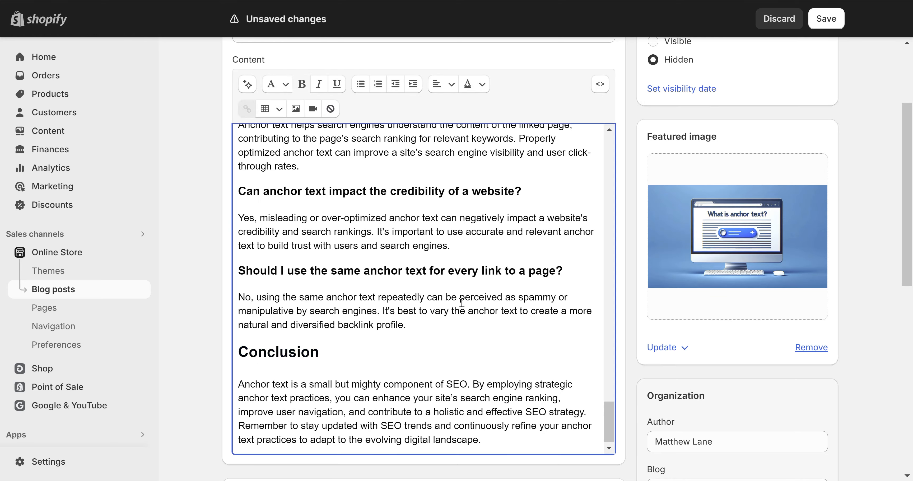
Apply the Heading 2 format to the "Recap" title below the Common Mistakes list.
scroll(455, 295, "up", 10)
scroll(455, 294, "up", 20)
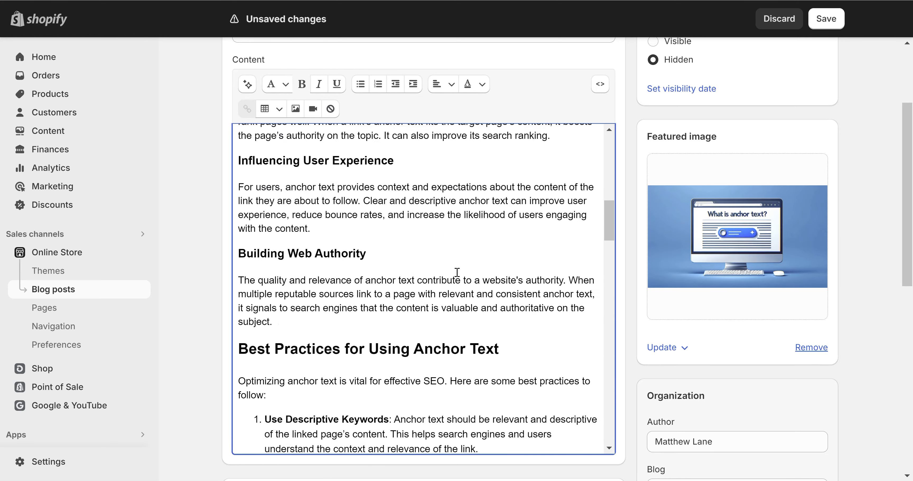
scroll(369, 277, "down", 10)
scroll(370, 277, "down", 3)
double_click(260, 282)
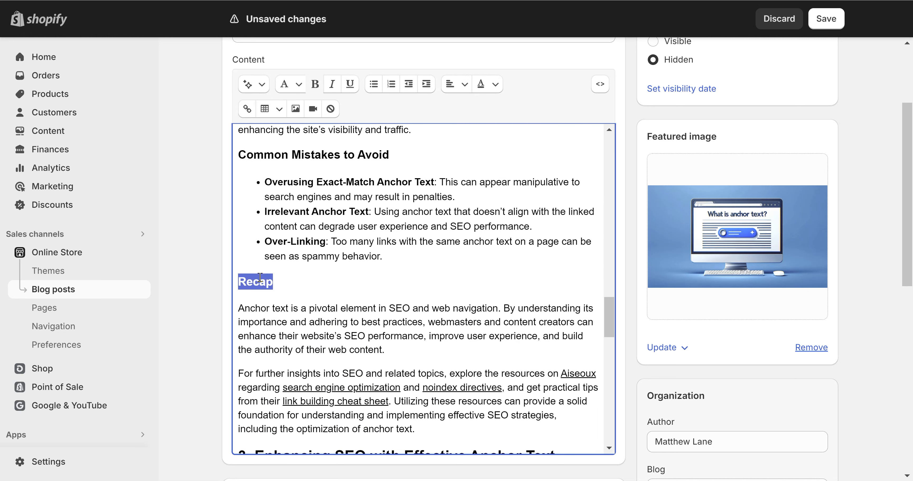
left_click(289, 84)
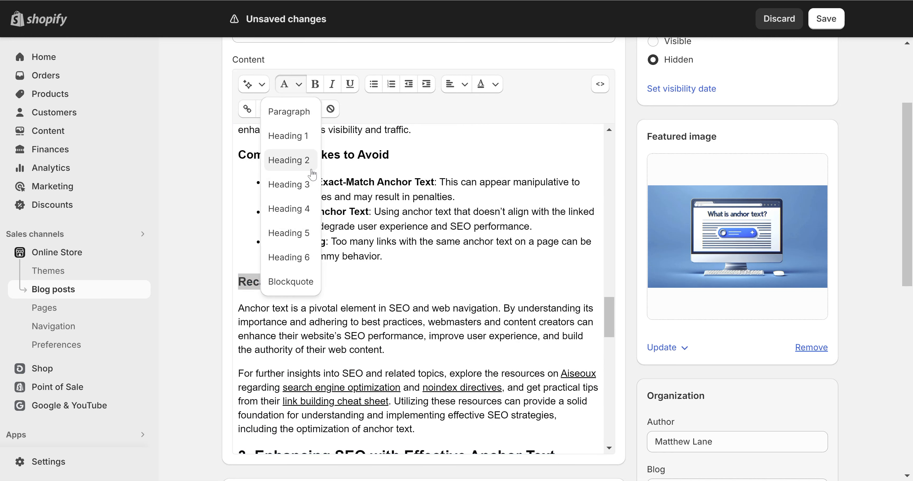
left_click(305, 169)
scroll(408, 271, "down", 4)
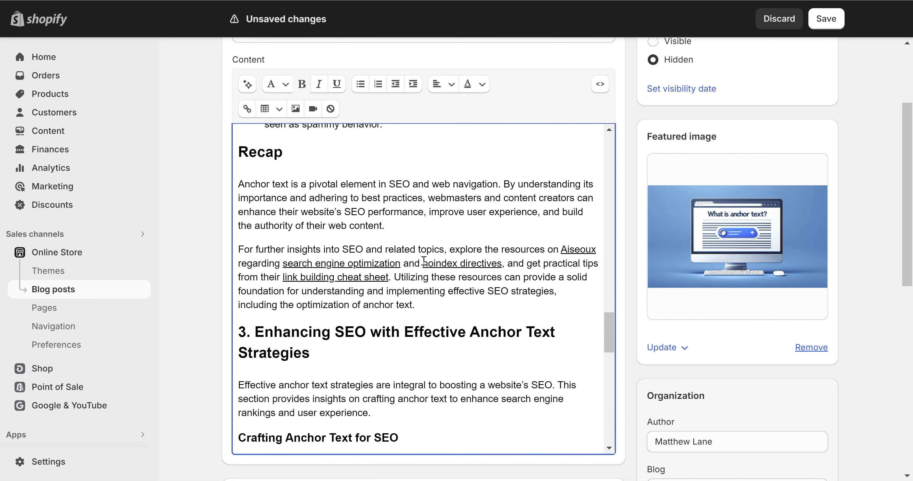
Check the formatted sections once more, set the blog post's visibility to Visible and save it.
scroll(425, 258, "up", 5)
scroll(425, 259, "up", 3)
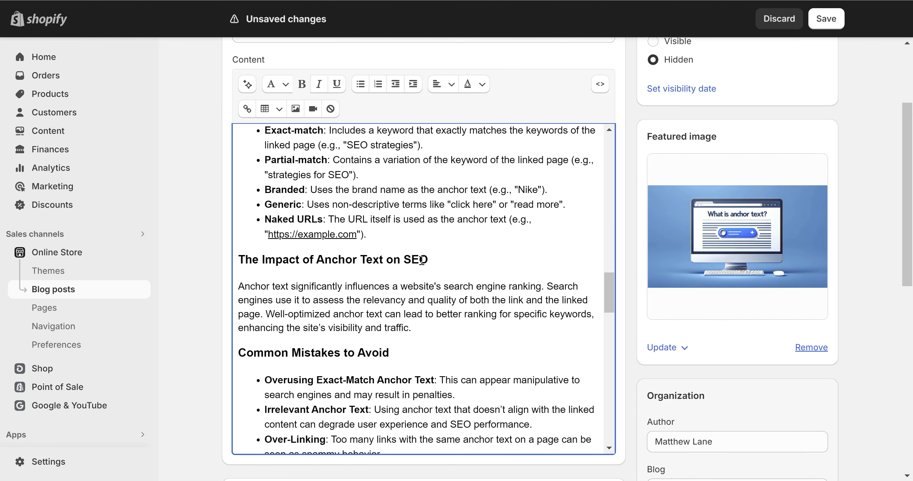
scroll(421, 261, "down", 7)
scroll(421, 261, "up", 15)
scroll(841, 93, "up", 3)
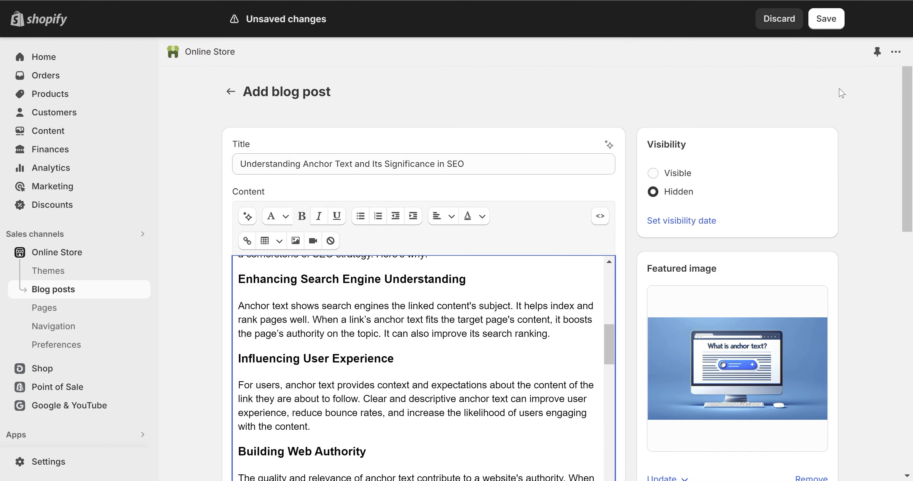
left_click(653, 173)
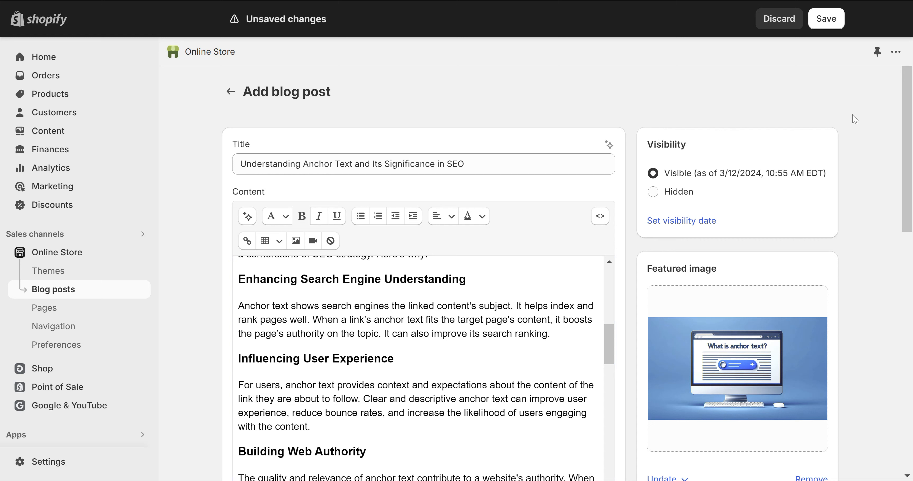
left_click(843, 20)
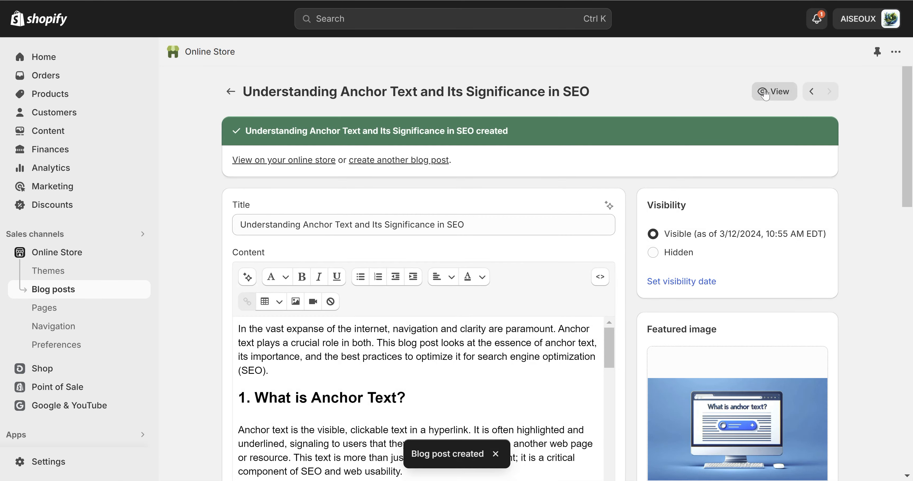
Open the published blog post's online store page in a new browser tab.
right_click(768, 90)
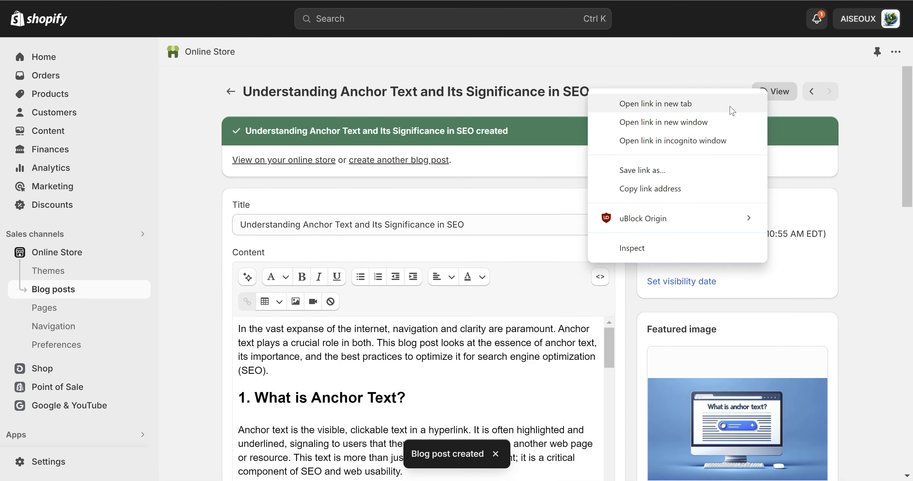
left_click(718, 110)
left_click(254, 0)
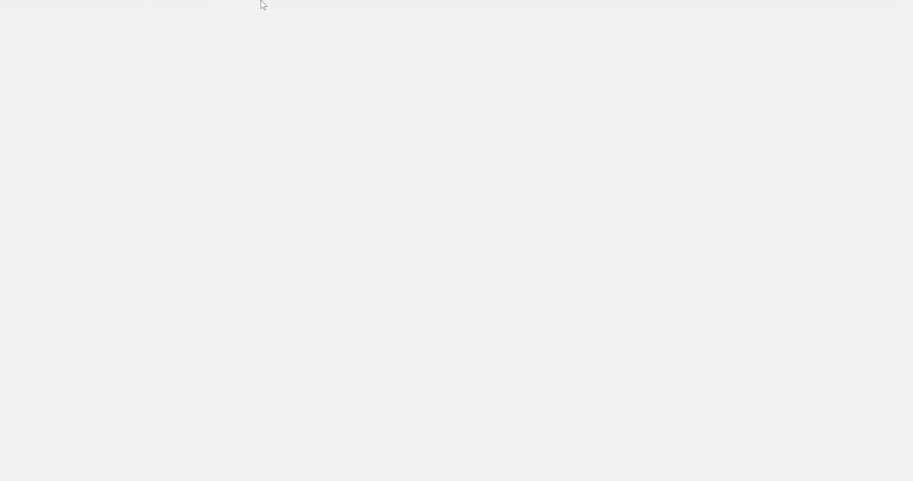
right_click(252, 0)
left_click(316, 84)
Open a new Incognito browser window for viewing the post as a visitor.
left_click(908, 1)
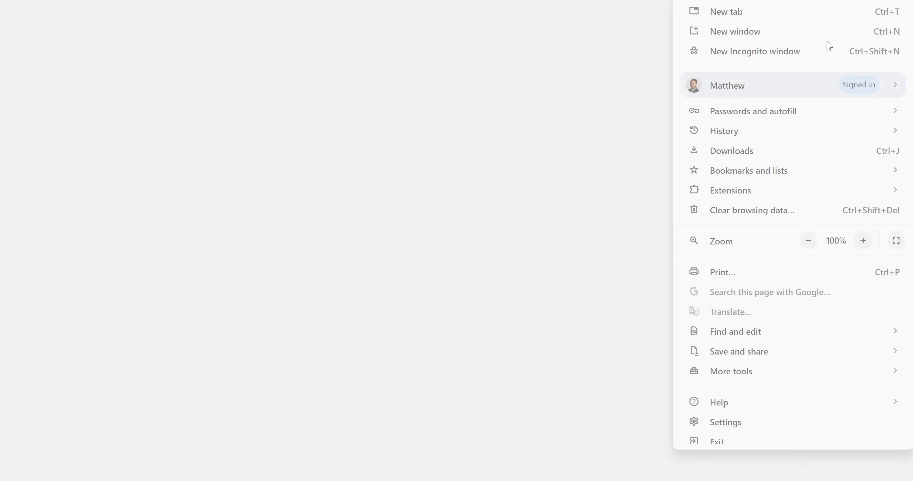
left_click(750, 53)
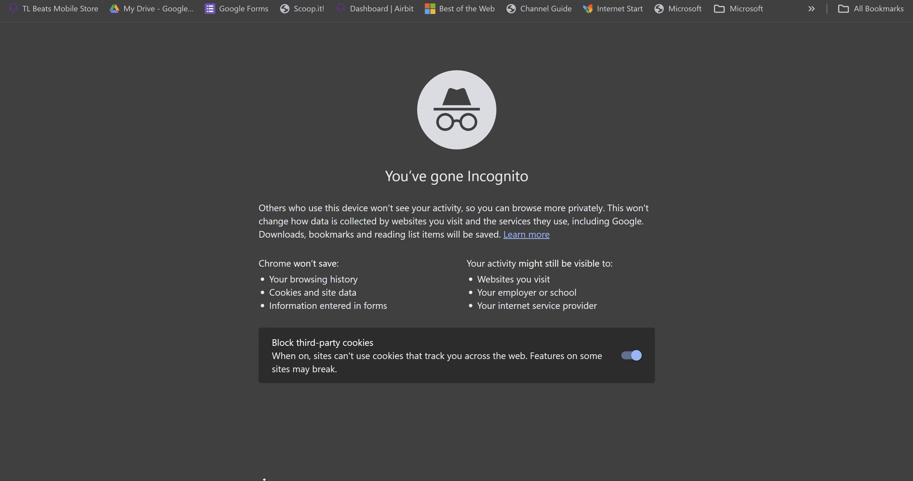
mouse_move(285, 479)
left_click(236, 450)
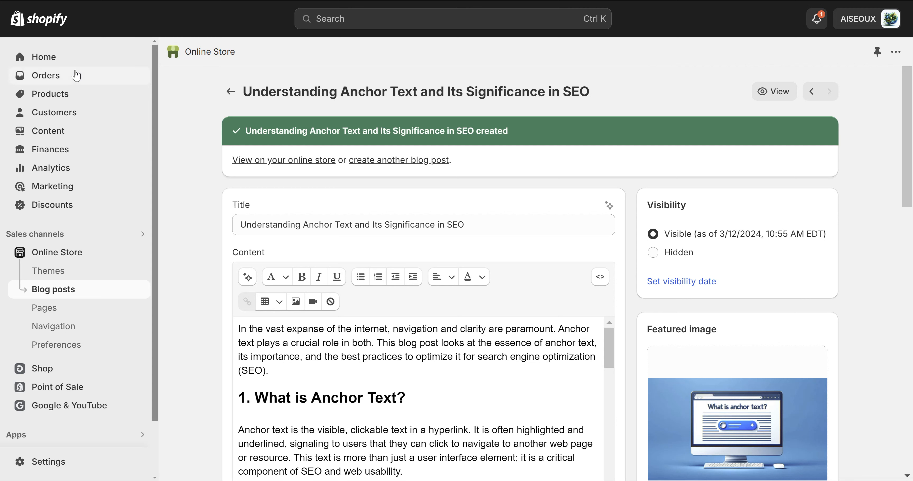
Review the saved blog post's content from the introduction to the end of the Conclusion paragraph and place the cursor there.
scroll(214, 82, "down", 5)
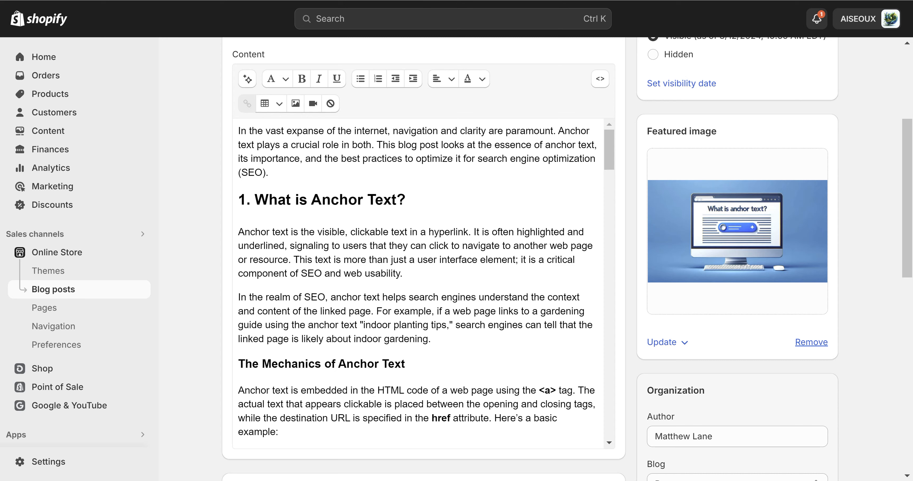
scroll(616, 109, "up", 2)
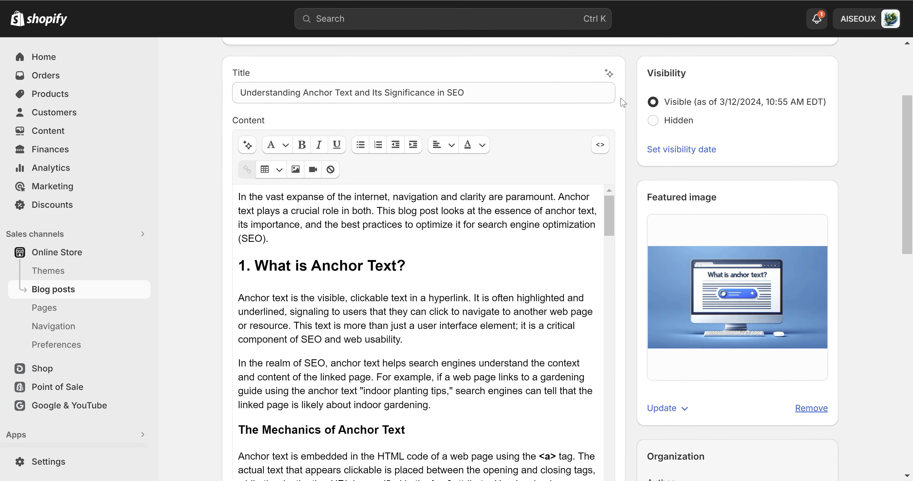
scroll(628, 105, "up", 2)
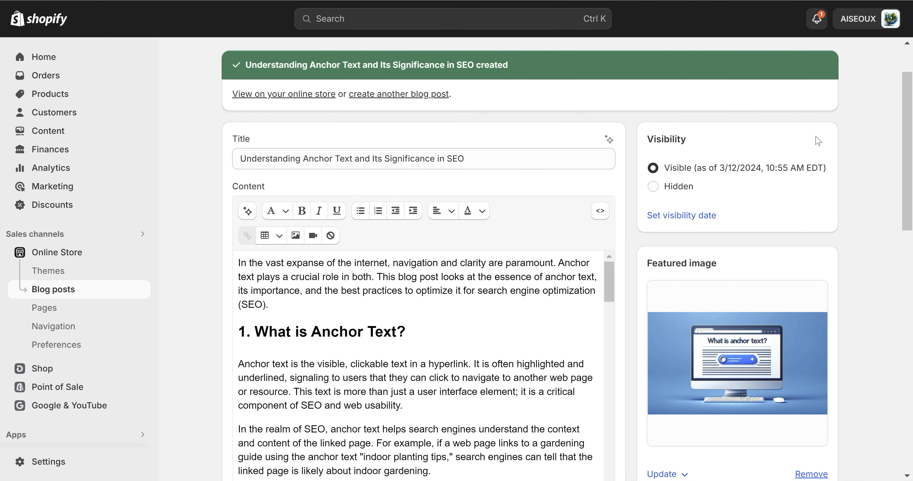
scroll(873, 171, "down", 2)
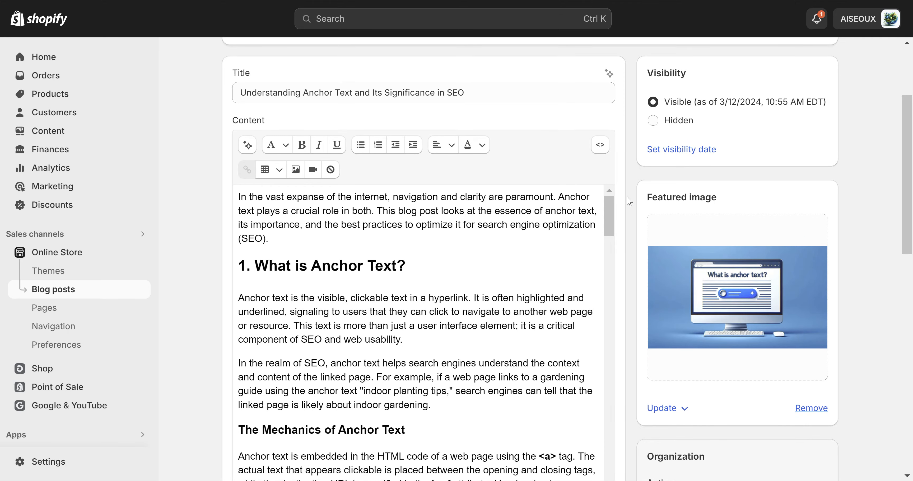
scroll(425, 212, "down", 20)
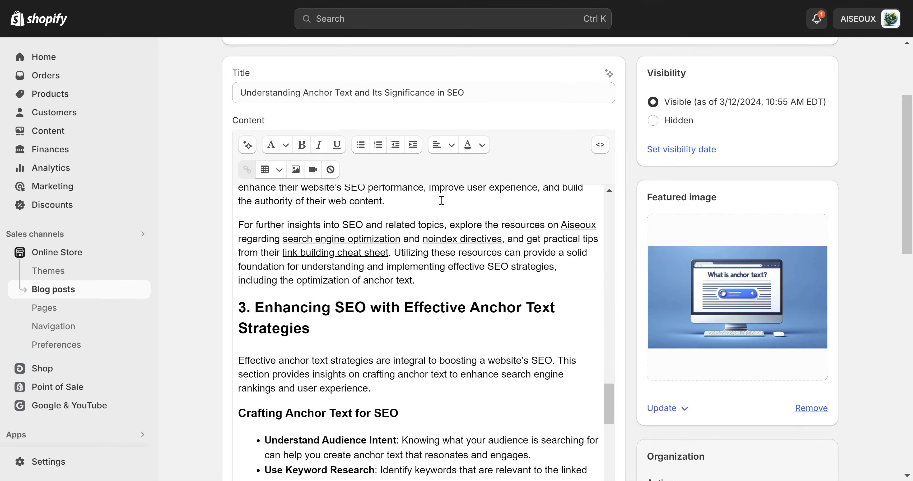
scroll(460, 206, "down", 18)
scroll(475, 204, "up", 11)
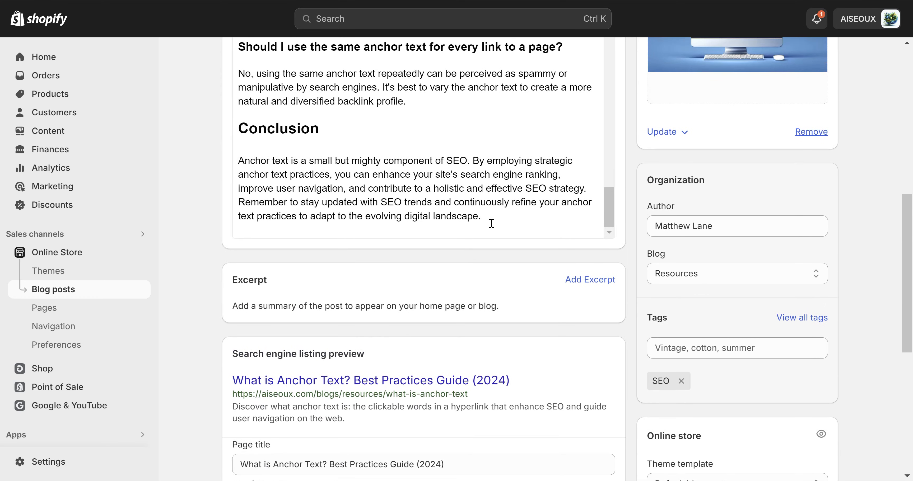
left_click(500, 221)
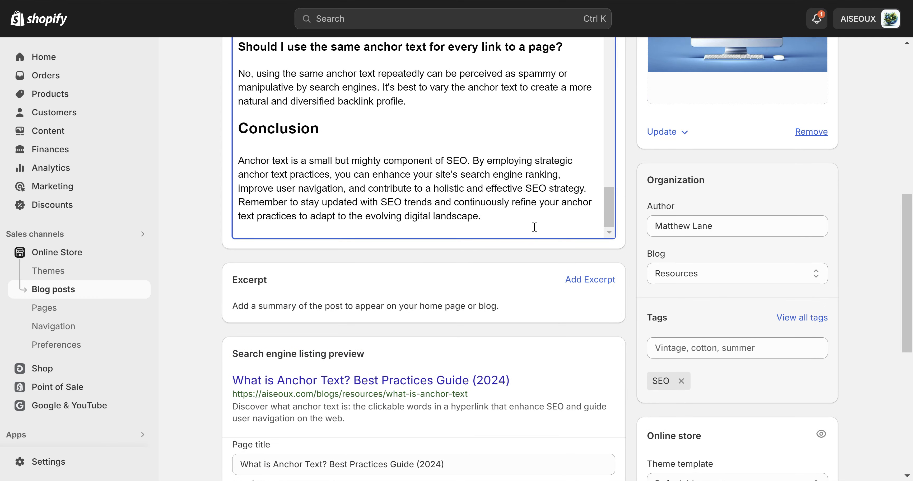